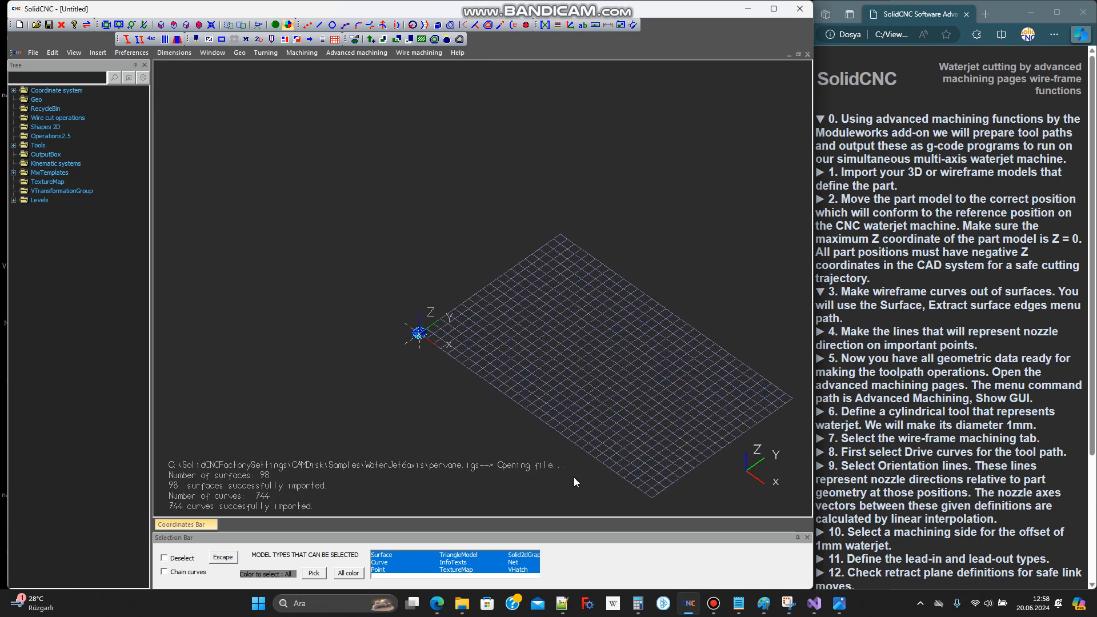
Expand the imported pervane.igs geometry in the tree and hide its curves
scroll(421, 336, up, 8)
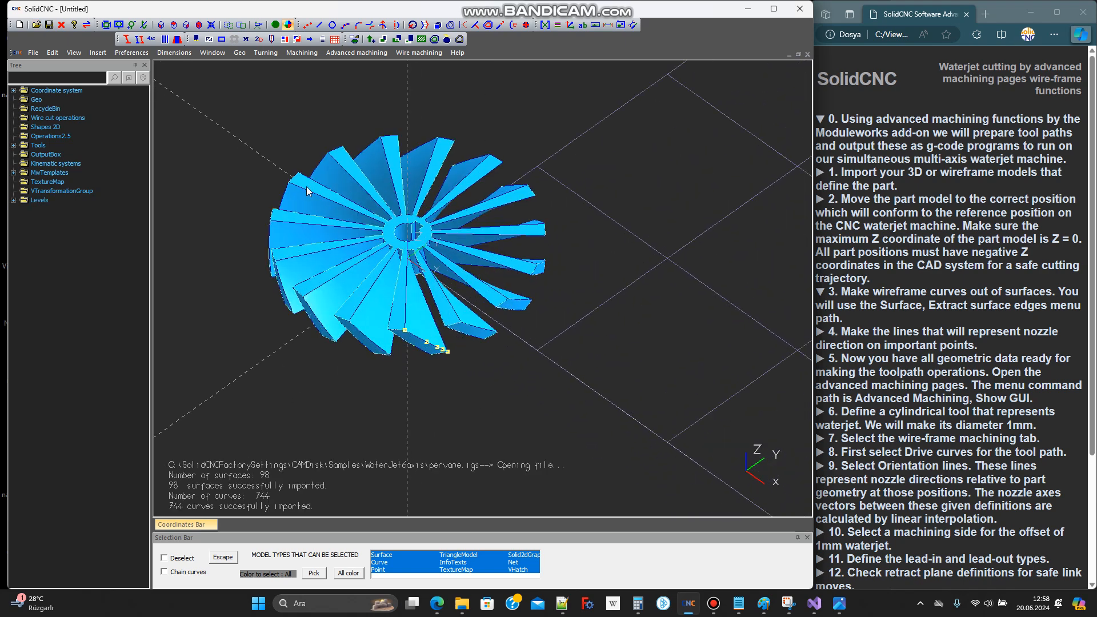
click(13, 99)
click(25, 108)
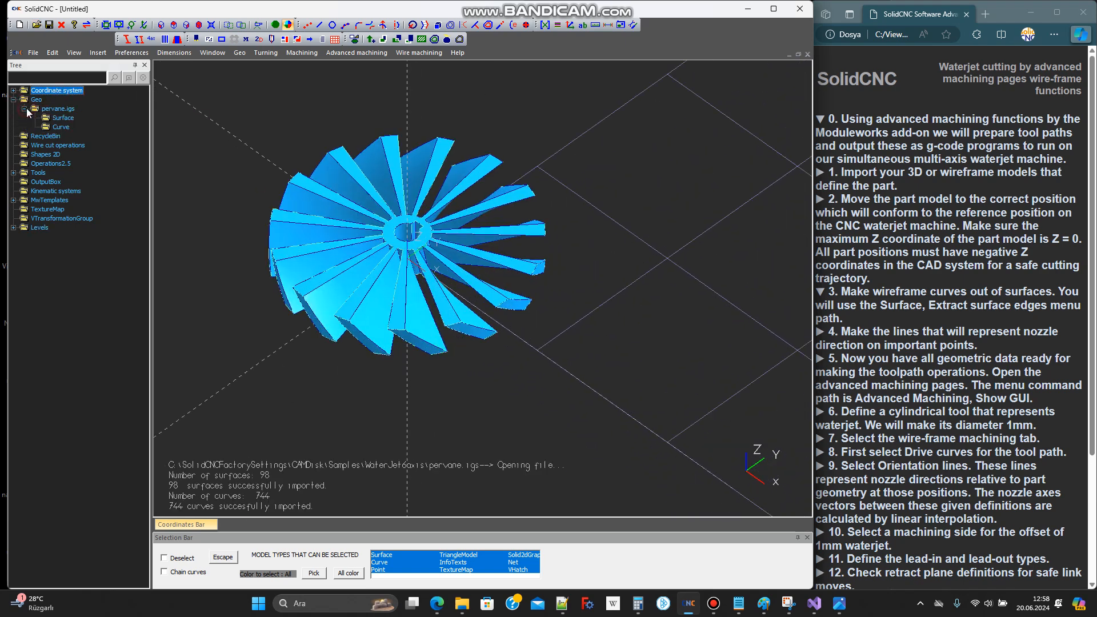
right_click(62, 132)
click(83, 146)
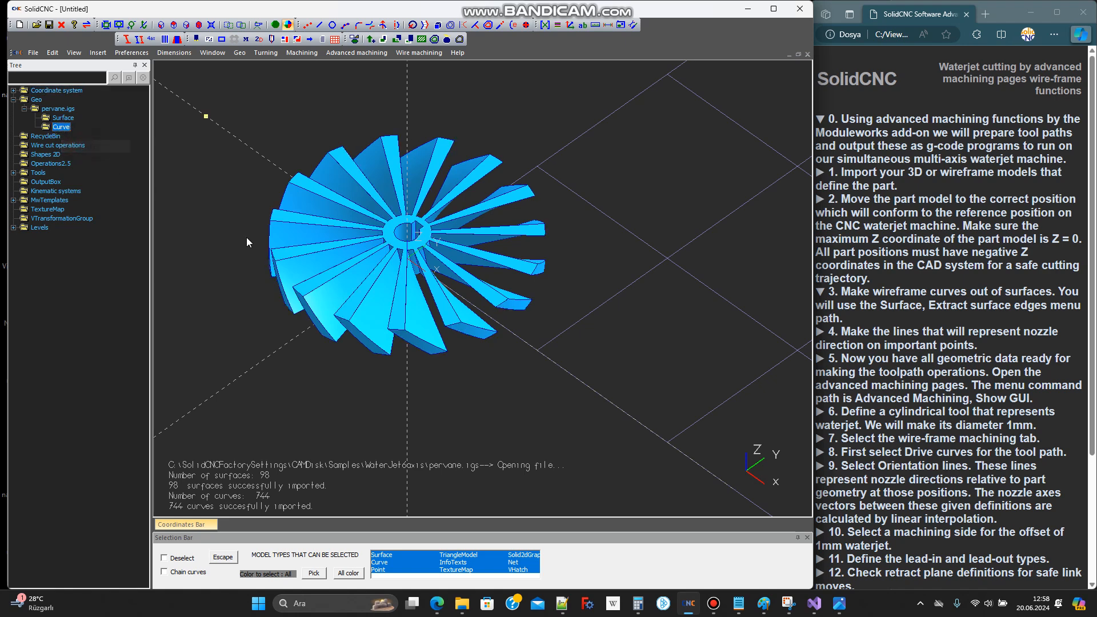
middle_drag(283, 263, 278, 259)
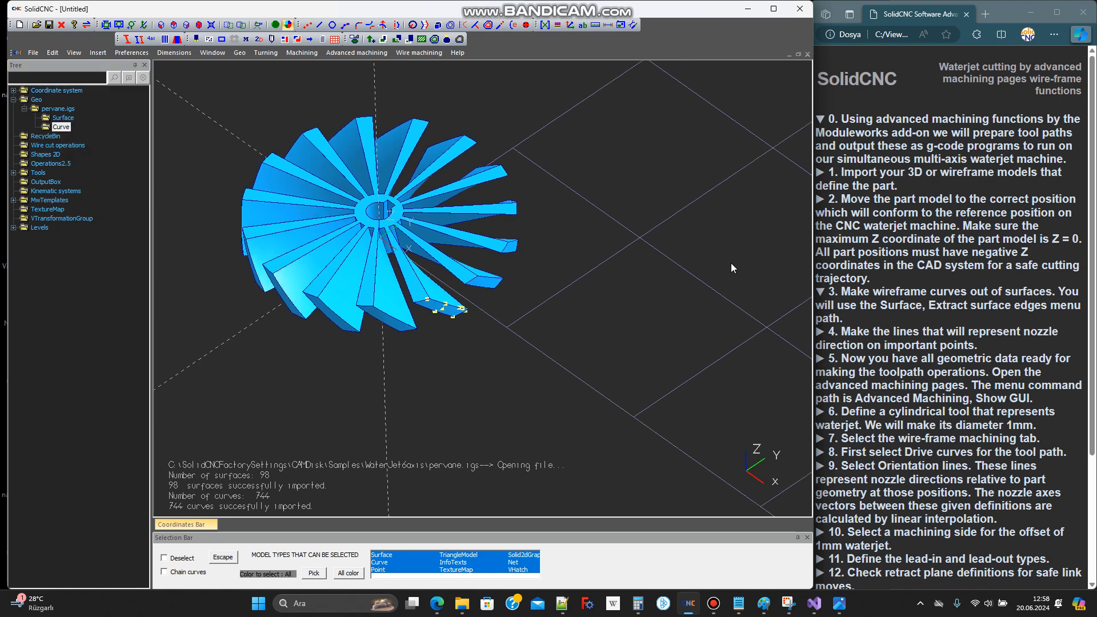
Switch to the browser guide and expand instructions 1 and 2 on importing and moving the part model
click(863, 178)
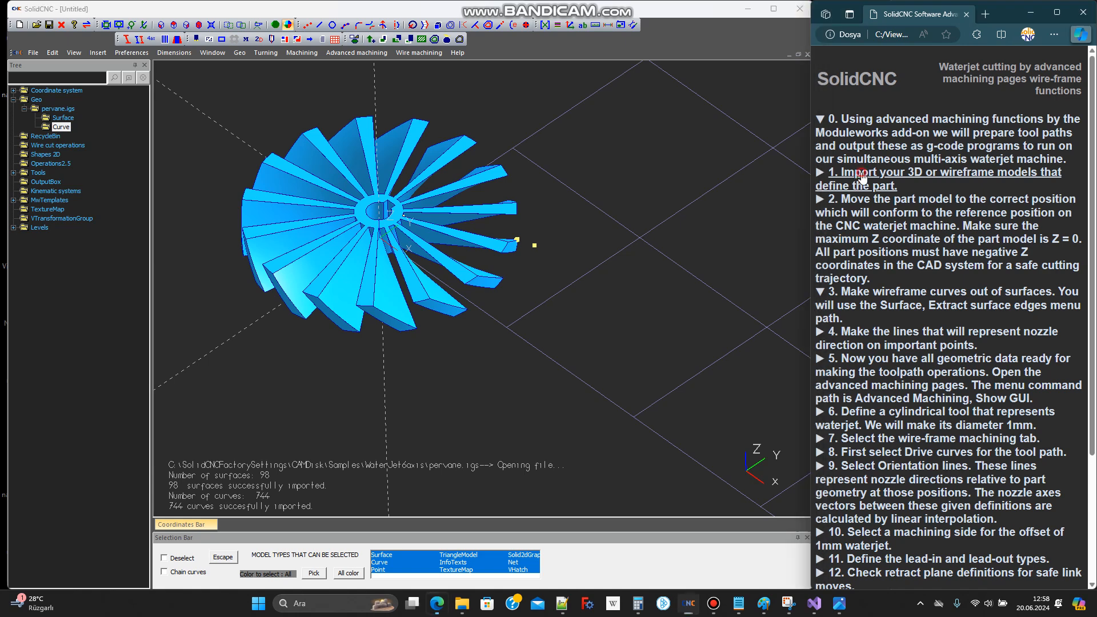
scroll(552, 358, down, 2)
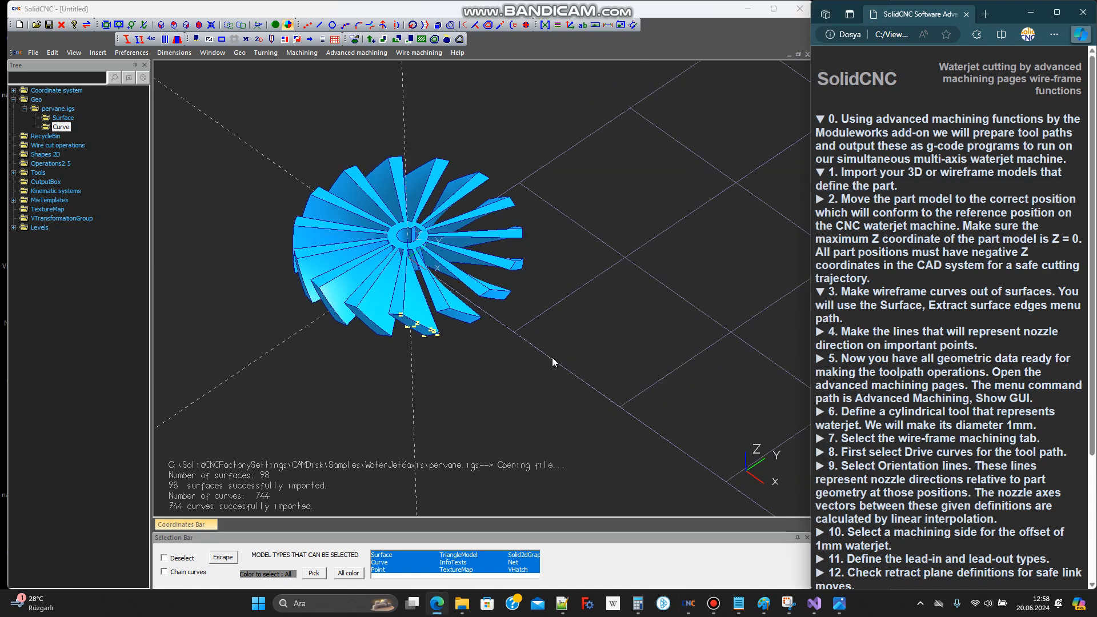
scroll(449, 236, up, 4)
scroll(505, 167, up, 2)
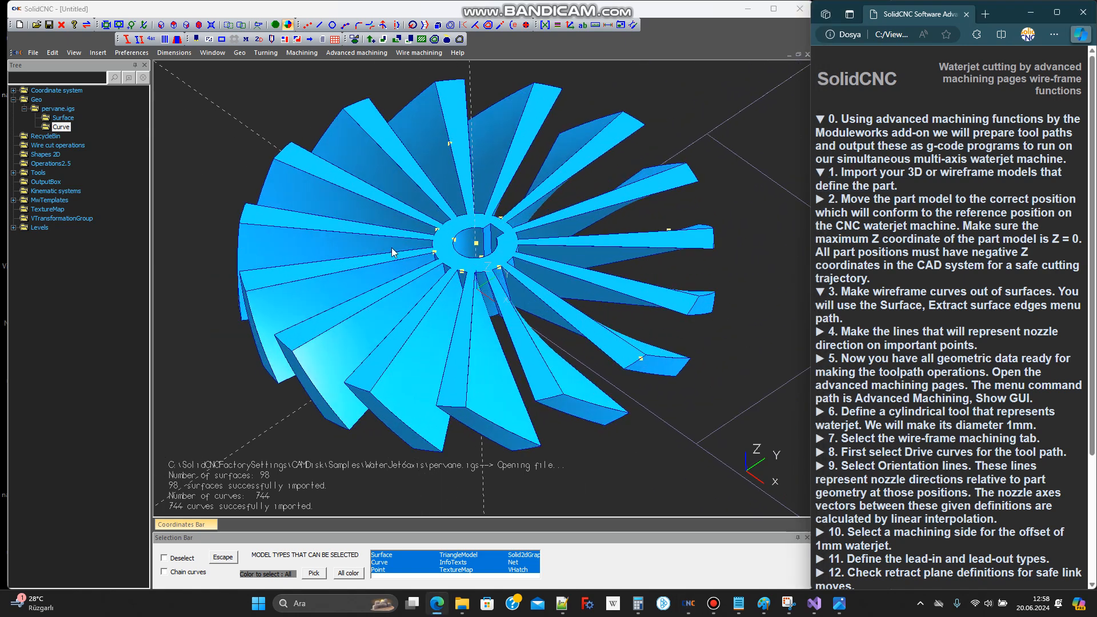
click(883, 206)
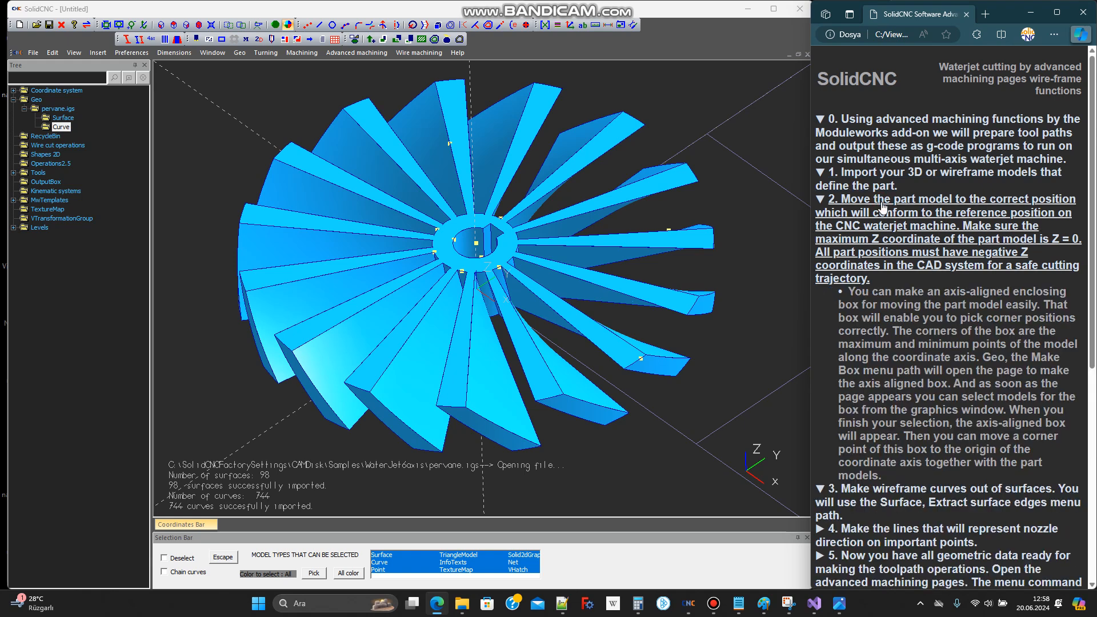
scroll(420, 260, down, 1)
scroll(420, 260, down, 2)
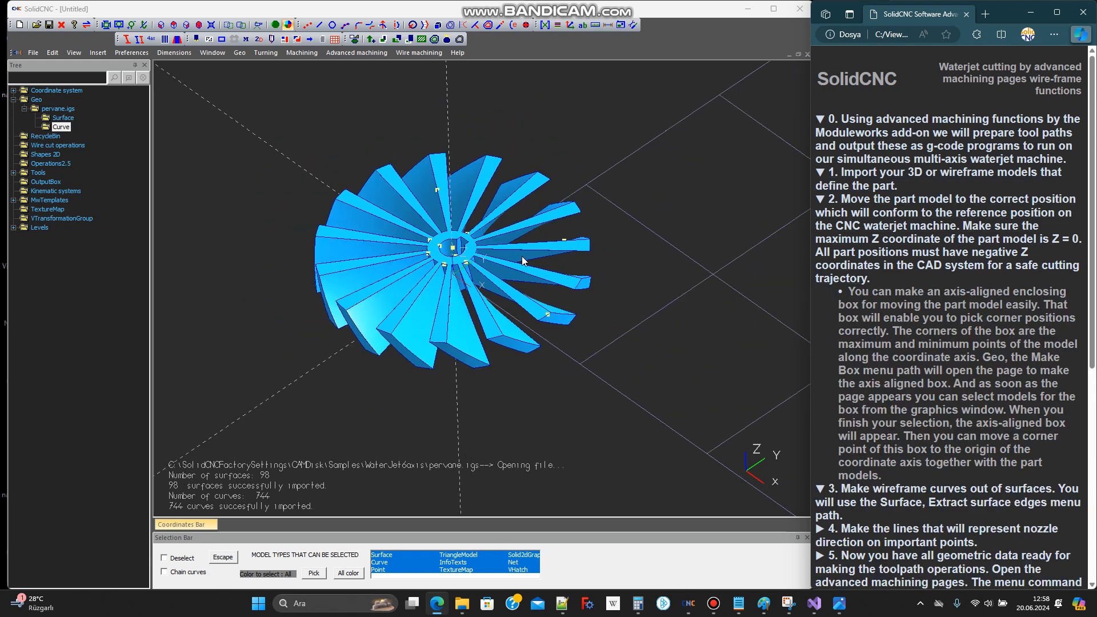
Create an axis-aligned enclosing box with zero offsets around everything selected by a window over the impeller area
scroll(489, 177, down, 1)
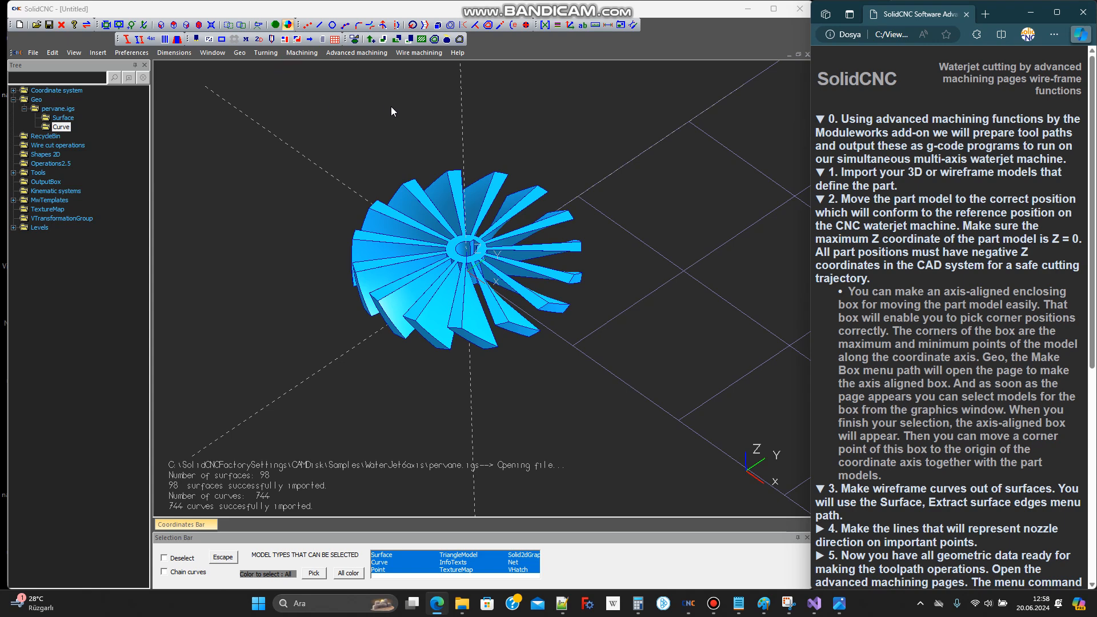
click(438, 26)
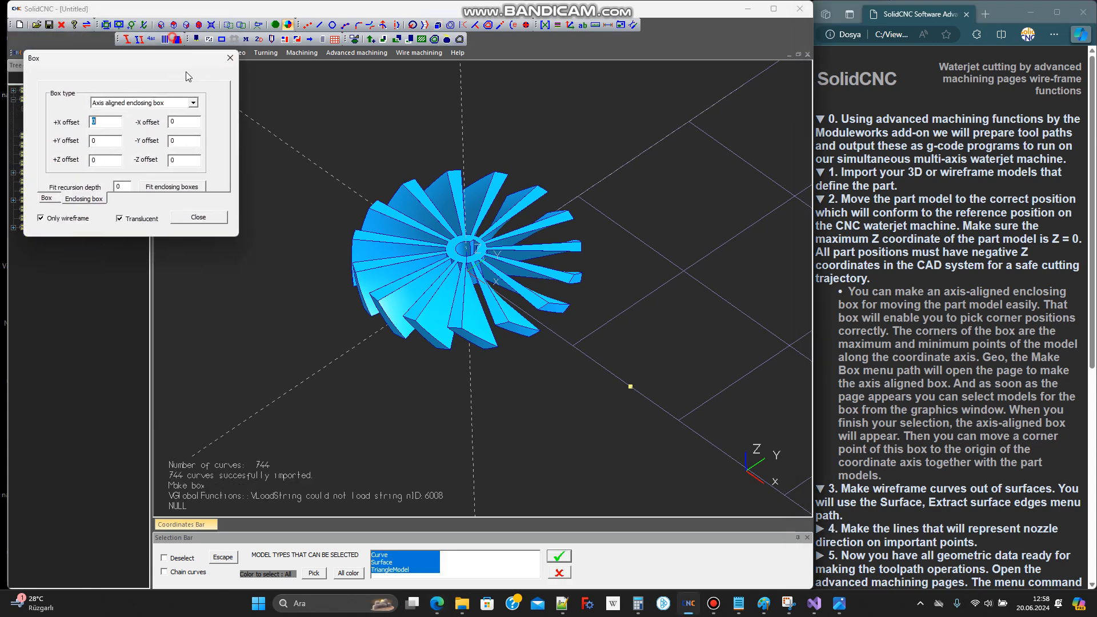
drag(307, 122, 660, 406)
click(558, 555)
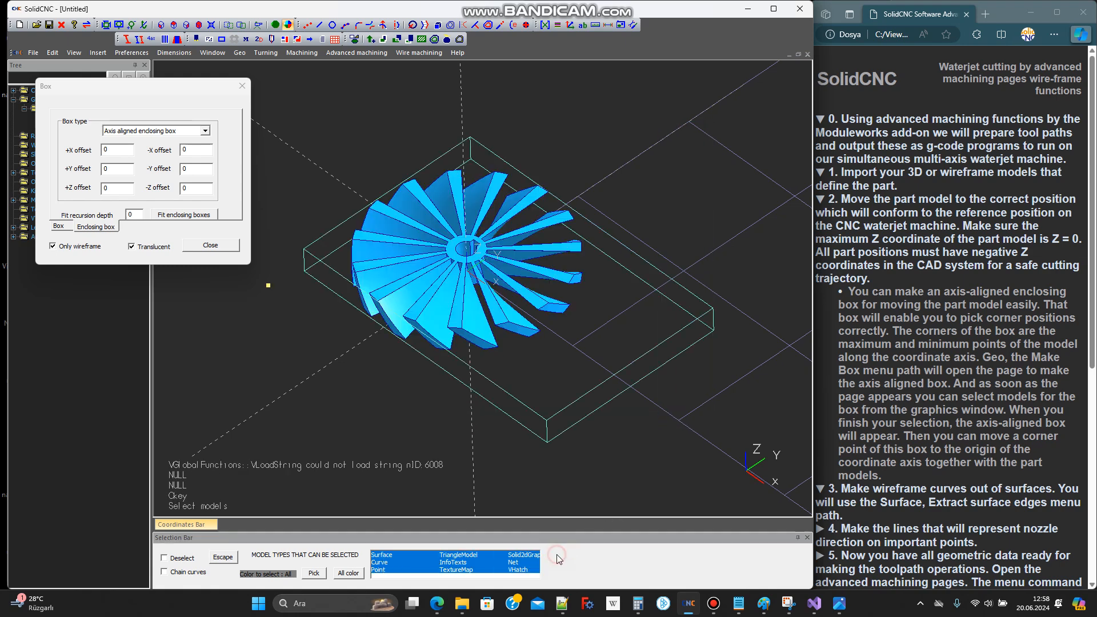
Hide the output box of the MakeBox(1) action
drag(170, 89, 239, 87)
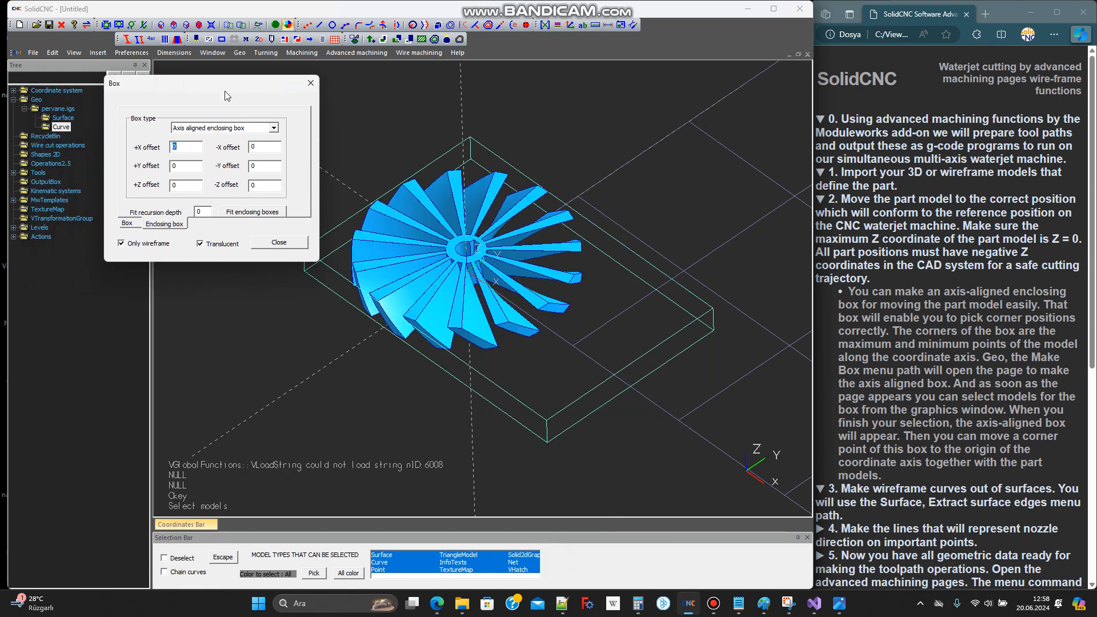
click(13, 237)
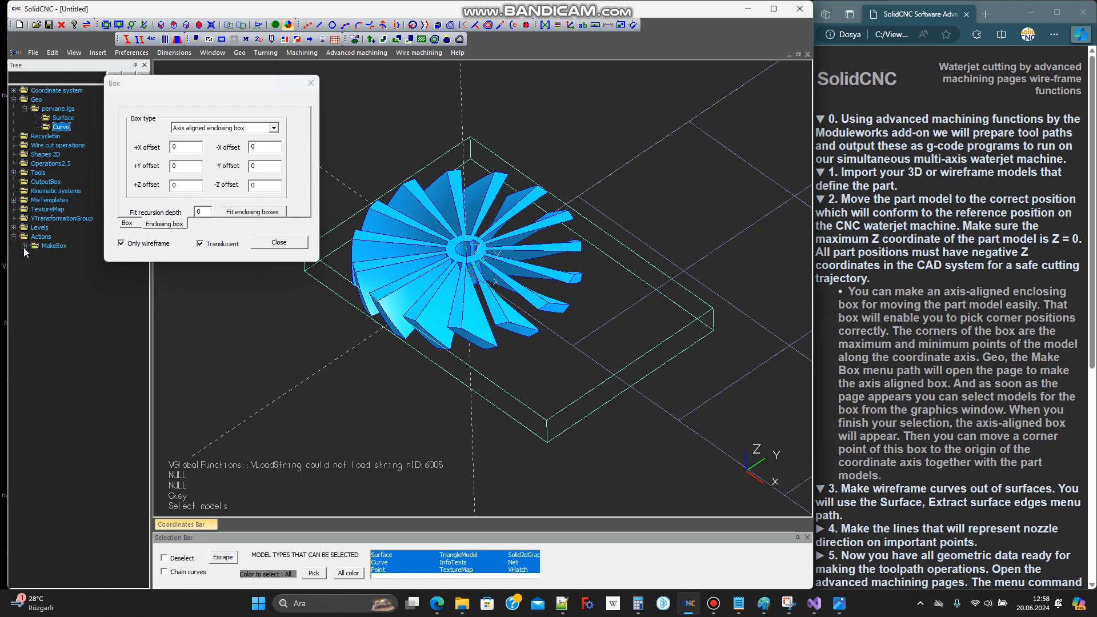
click(72, 275)
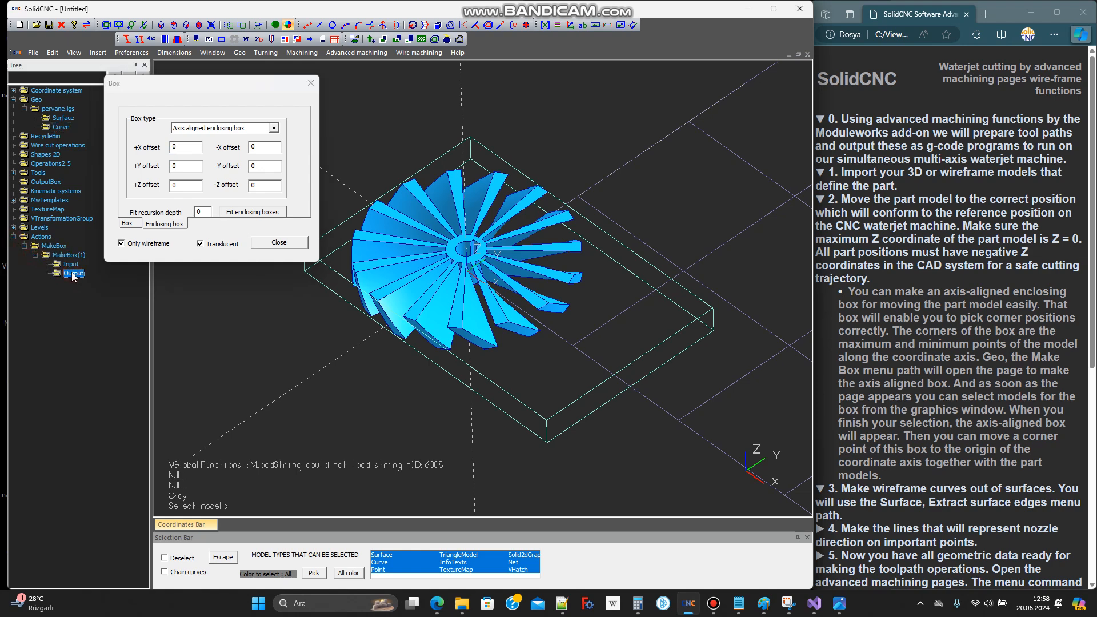
right_click(81, 278)
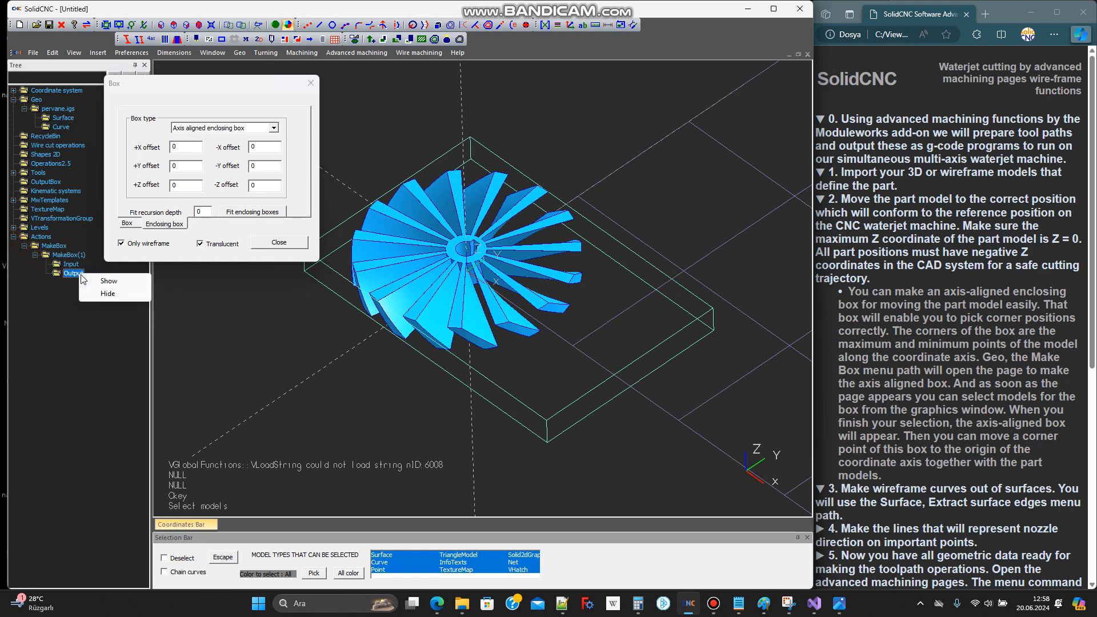
click(106, 296)
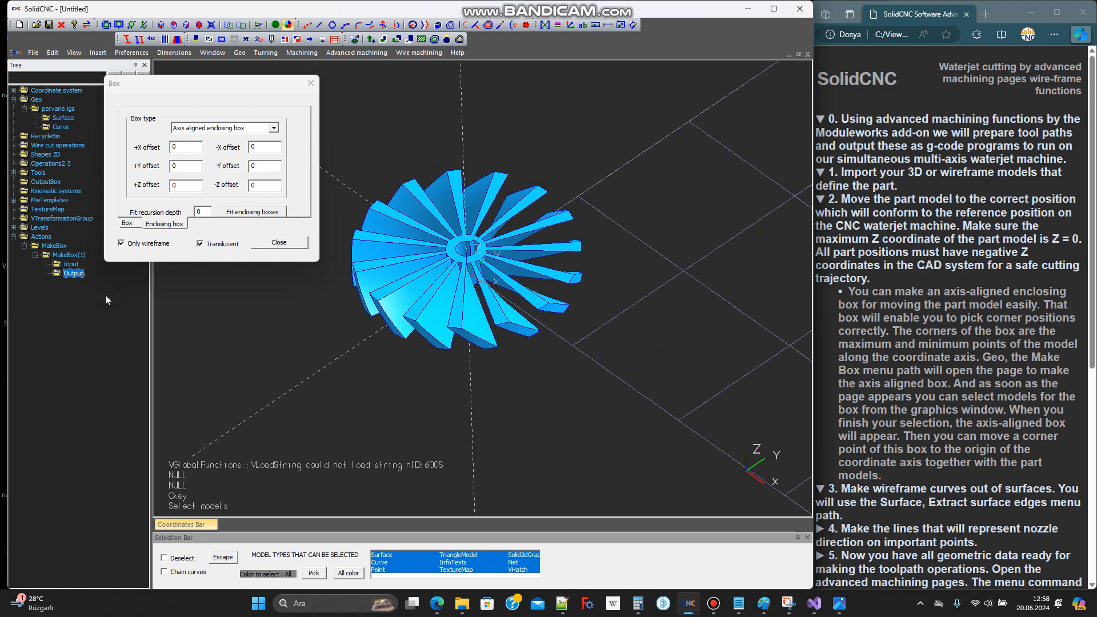
Create a new axis-aligned enclosing box with zero offsets that fits tightly around the impeller
click(127, 224)
click(163, 224)
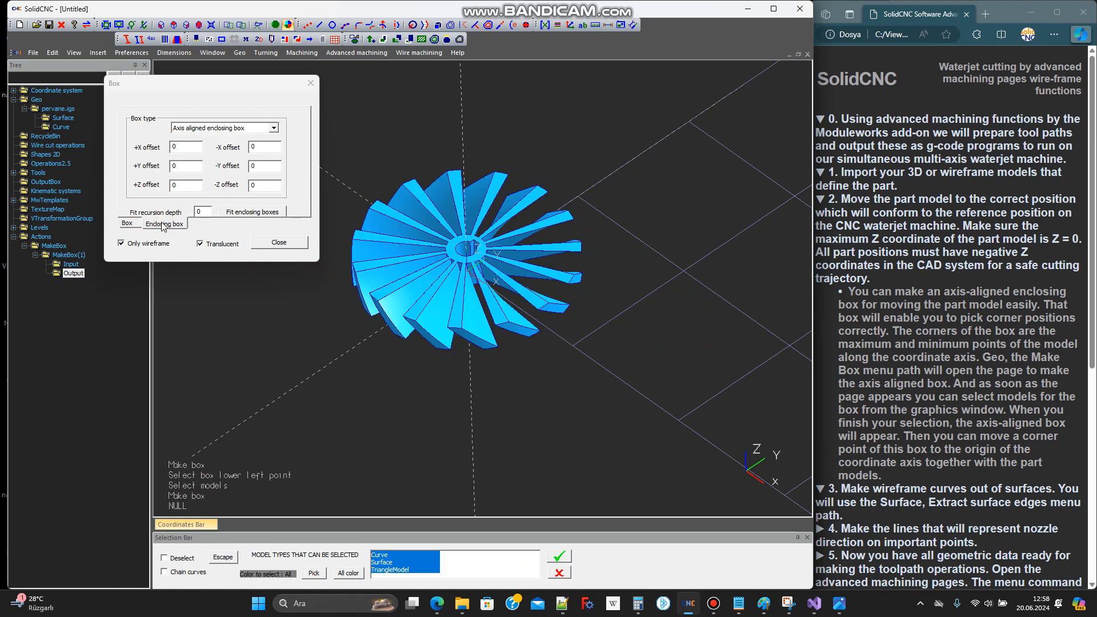
scroll(367, 286, up, 3)
click(383, 298)
scroll(402, 360, down, 3)
middle_drag(395, 334, 516, 438)
scroll(526, 304, up, 3)
click(559, 556)
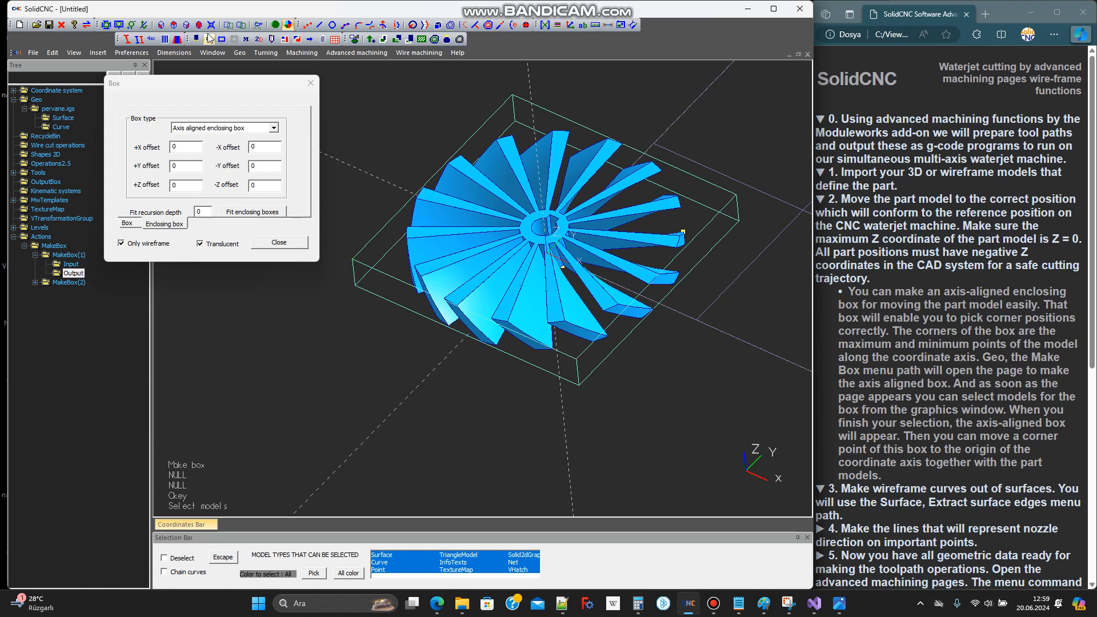
Inspect the enclosing box from the top view and at its corner, and close the Box dialog
click(175, 26)
scroll(498, 392, up, 6)
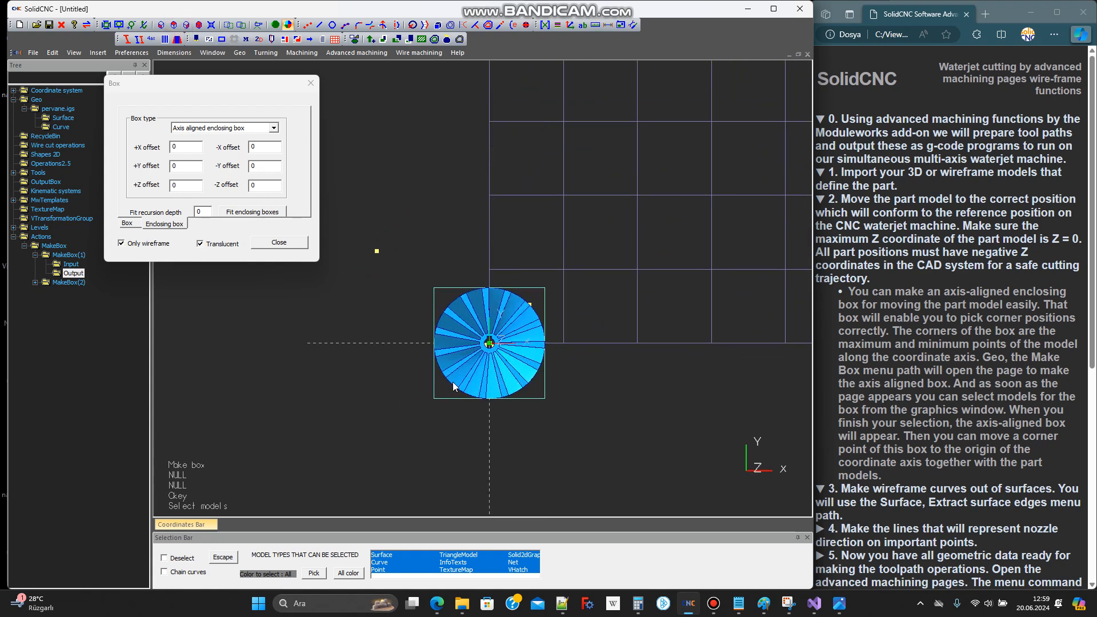
scroll(442, 388, up, 4)
middle_drag(427, 407, 403, 338)
scroll(406, 331, up, 8)
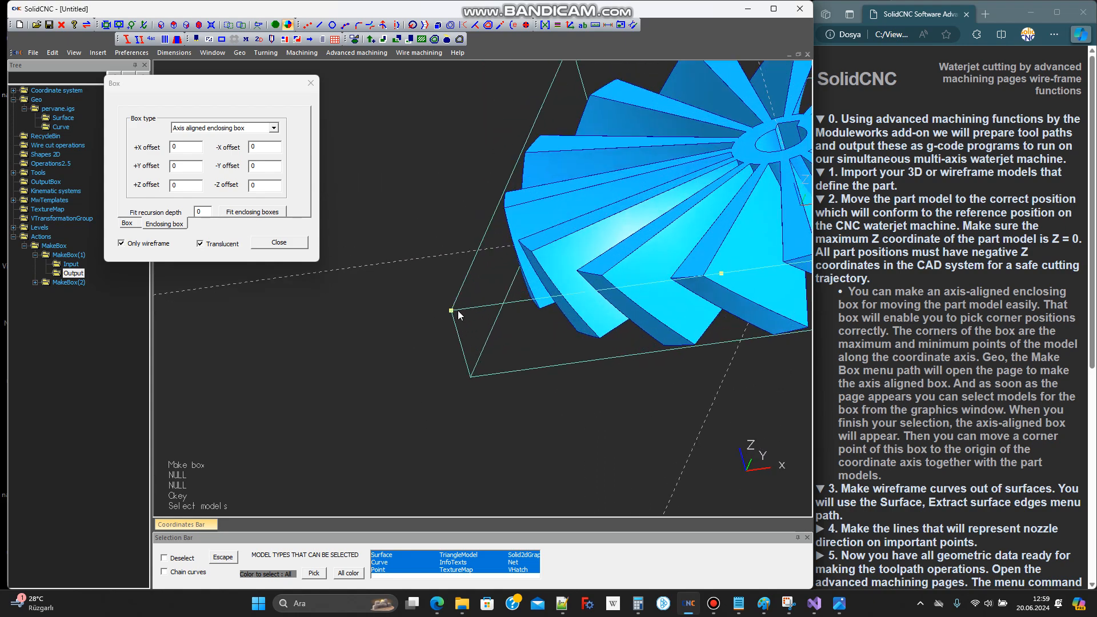
click(311, 84)
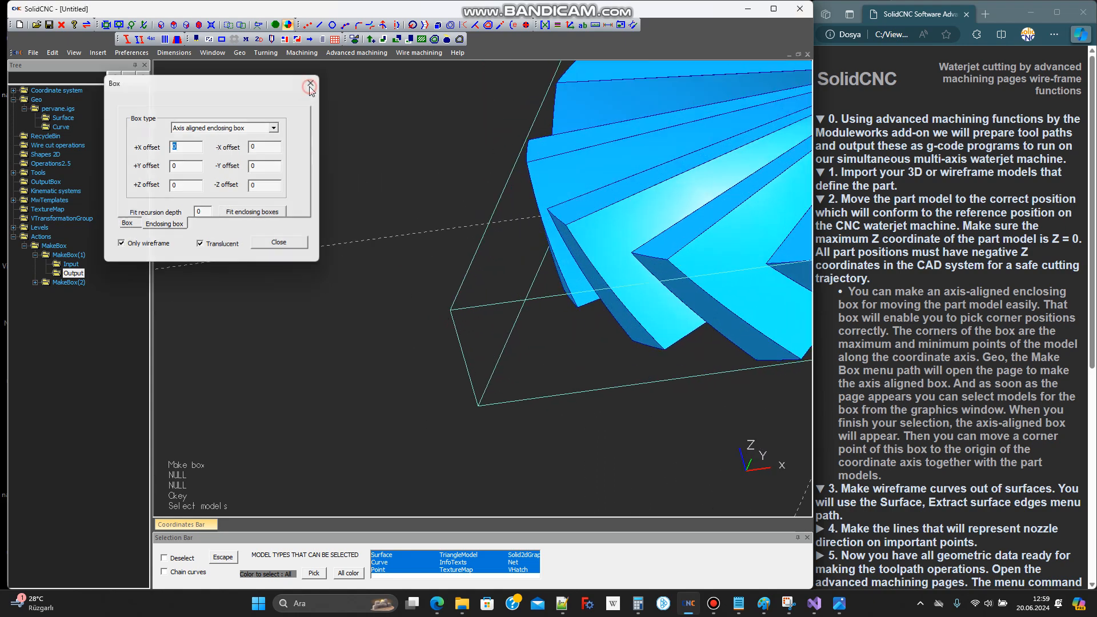
Move the impeller and its enclosing box to the origin by the box's upper corner at minimum X and Y
scroll(427, 239, down, 3)
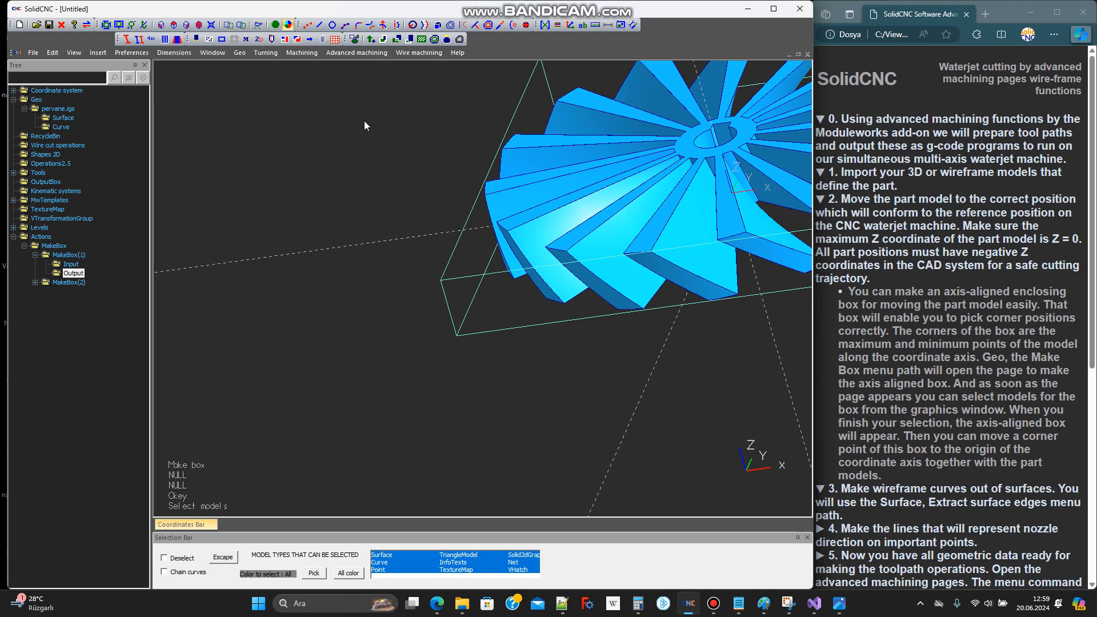
click(545, 24)
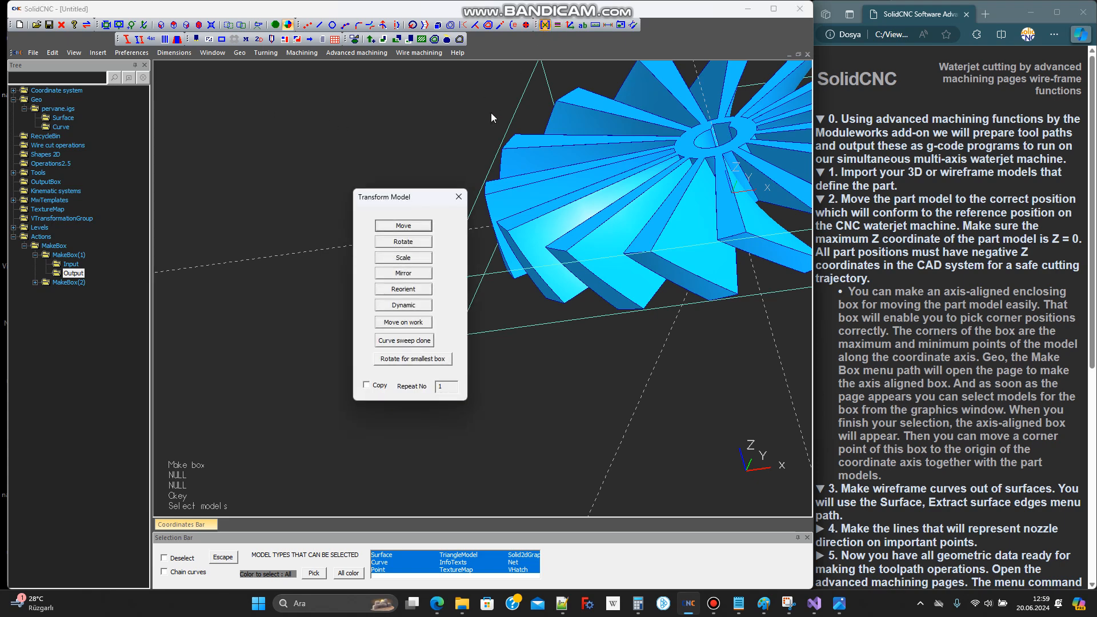
click(410, 227)
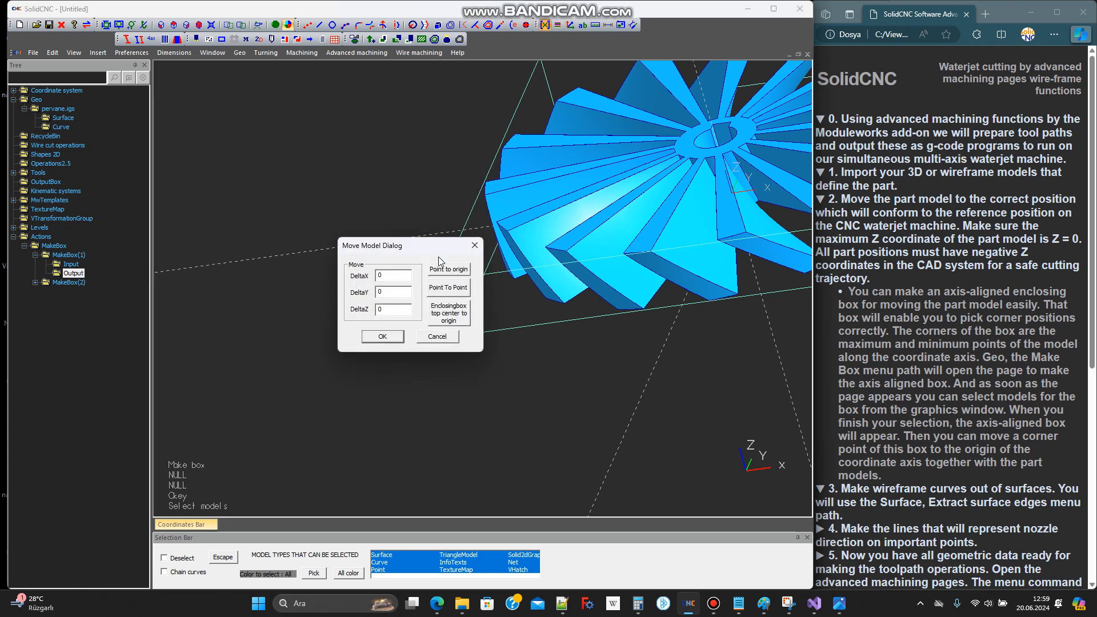
click(449, 269)
scroll(343, 326, down, 4)
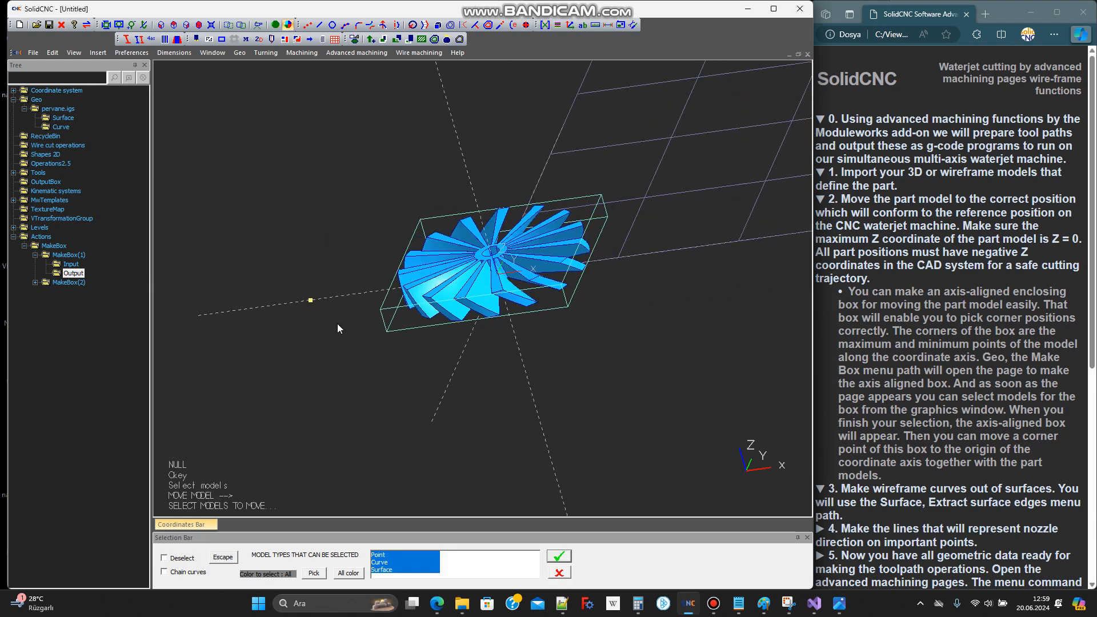
drag(307, 139, 661, 382)
click(559, 556)
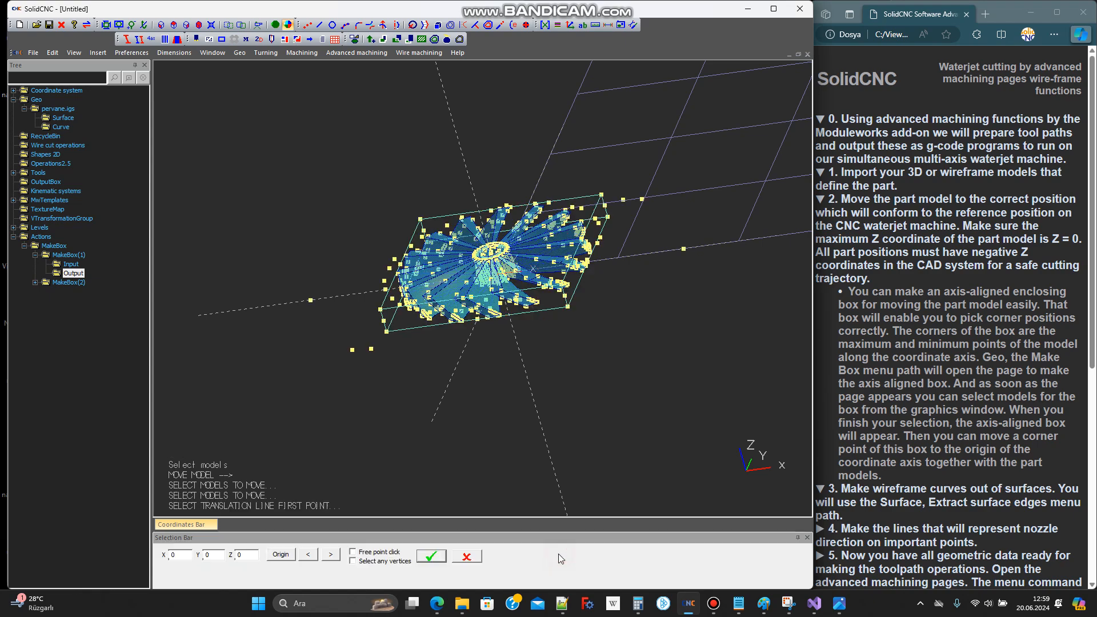
click(410, 326)
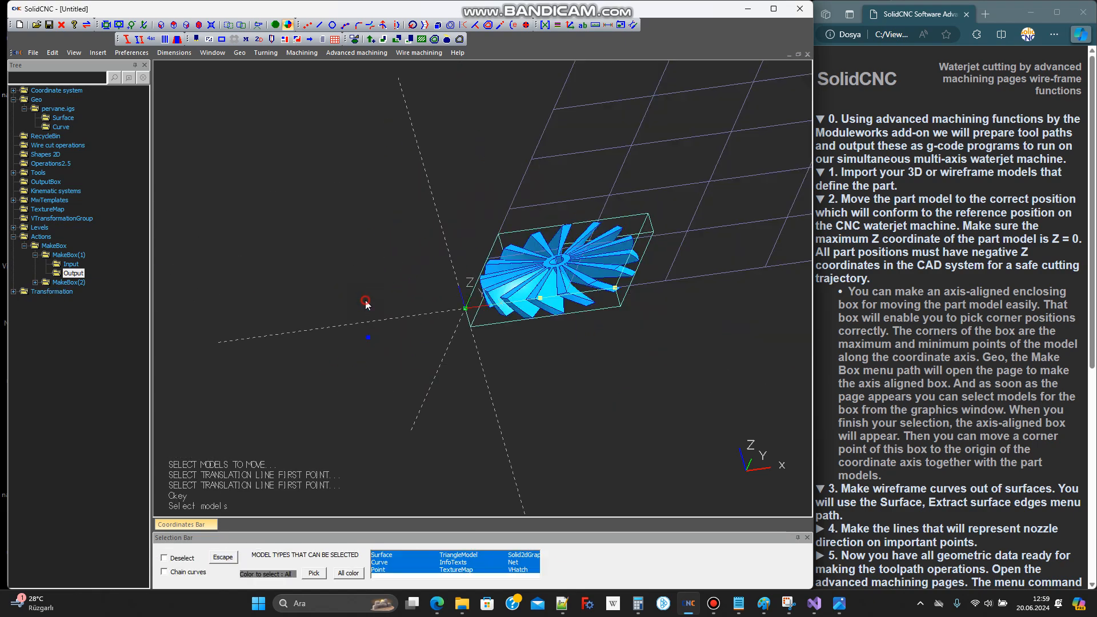
Check the moved part's position relative to the origin and collapse instruction 3 in the browser guide
middle_drag(470, 310, 467, 284)
click(895, 495)
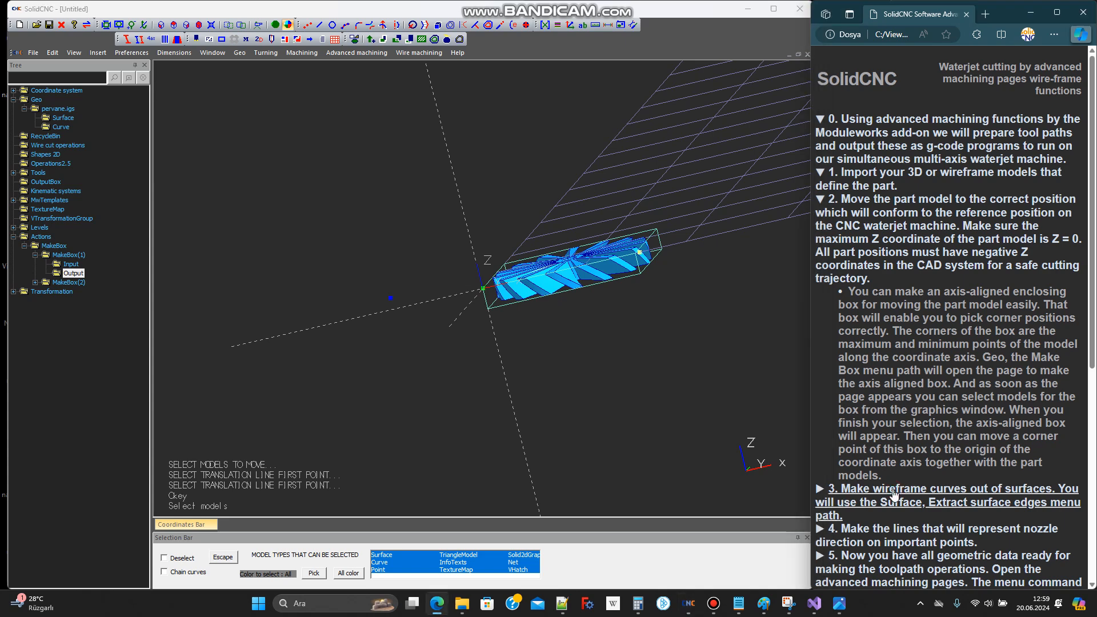
middle_drag(643, 302, 679, 341)
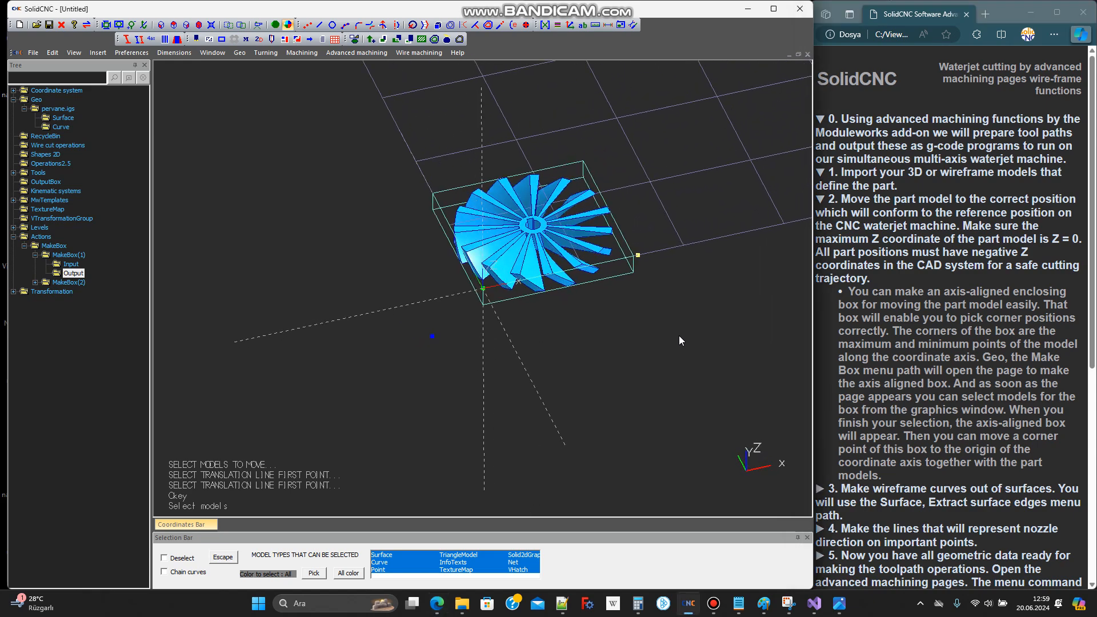
Extract the surface edges of the three surfaces forming one pocket between two neighbouring impeller blades: both side walls and the hub wall
scroll(540, 268, up, 5)
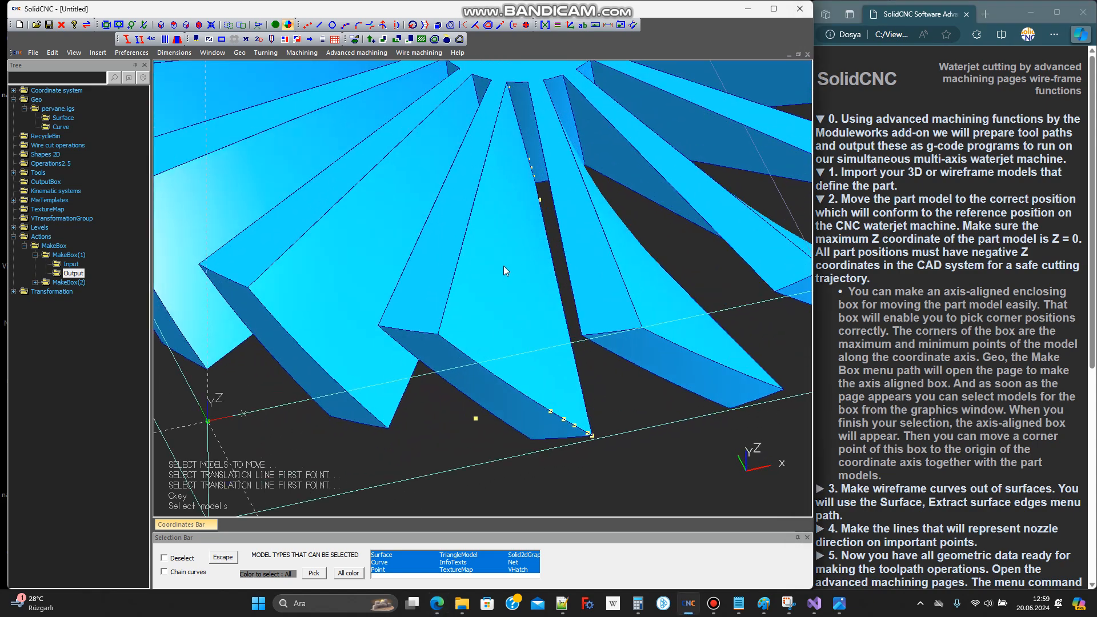
click(503, 265)
middle_drag(503, 265, 516, 244)
scroll(537, 270, up, 3)
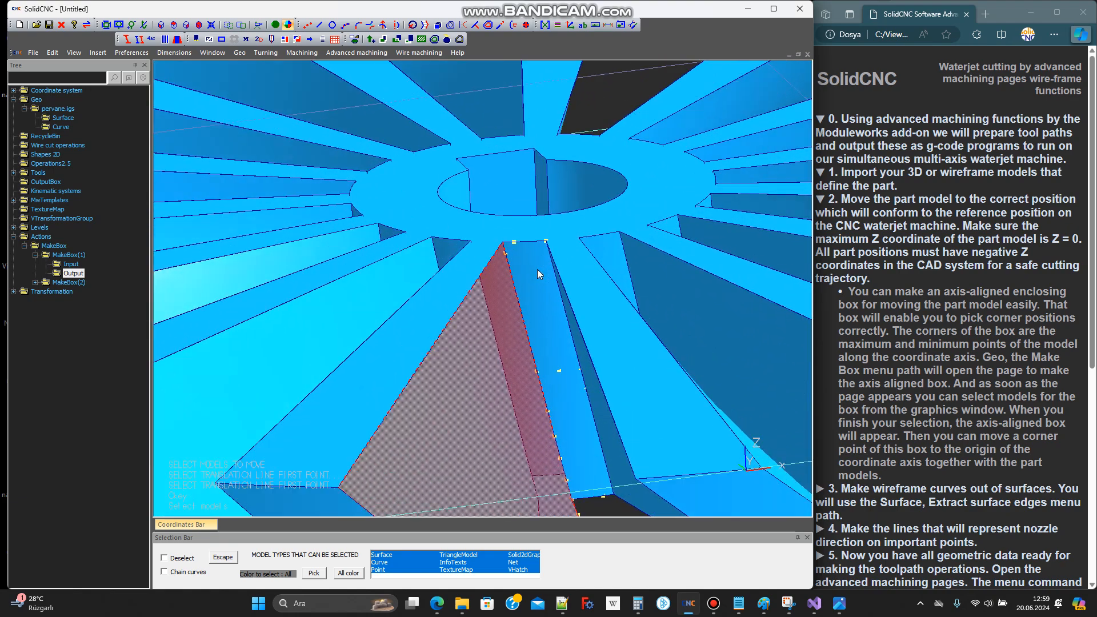
click(535, 272)
scroll(531, 273, down, 3)
mouse_move(541, 260)
middle_down()
mouse_move(561, 241)
mouse_move(561, 258)
middle_up()
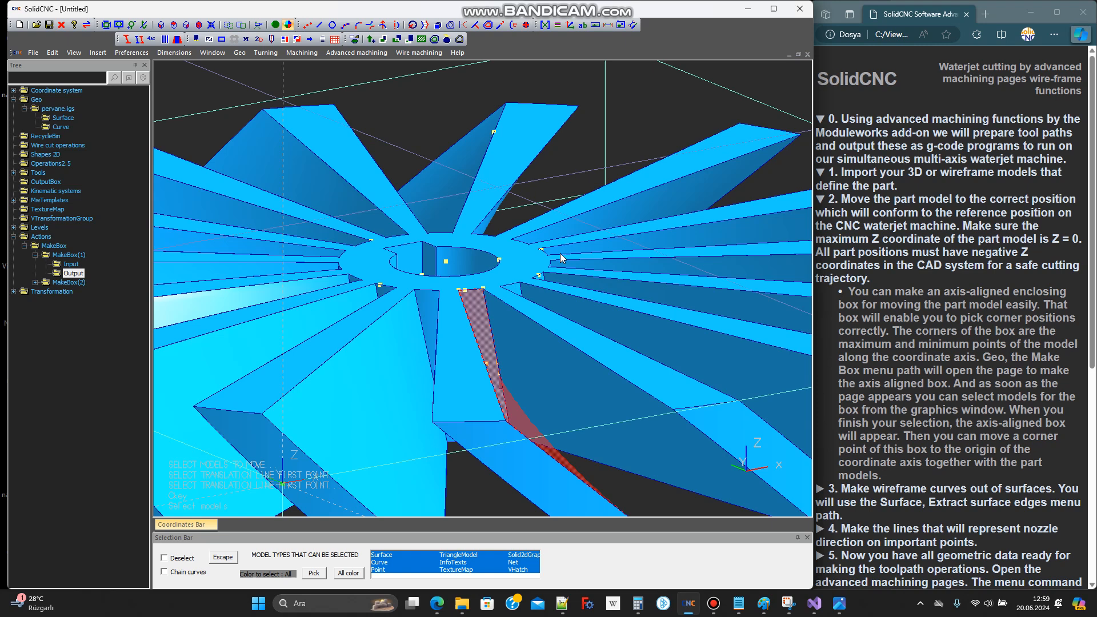
click(517, 340)
right_click(527, 342)
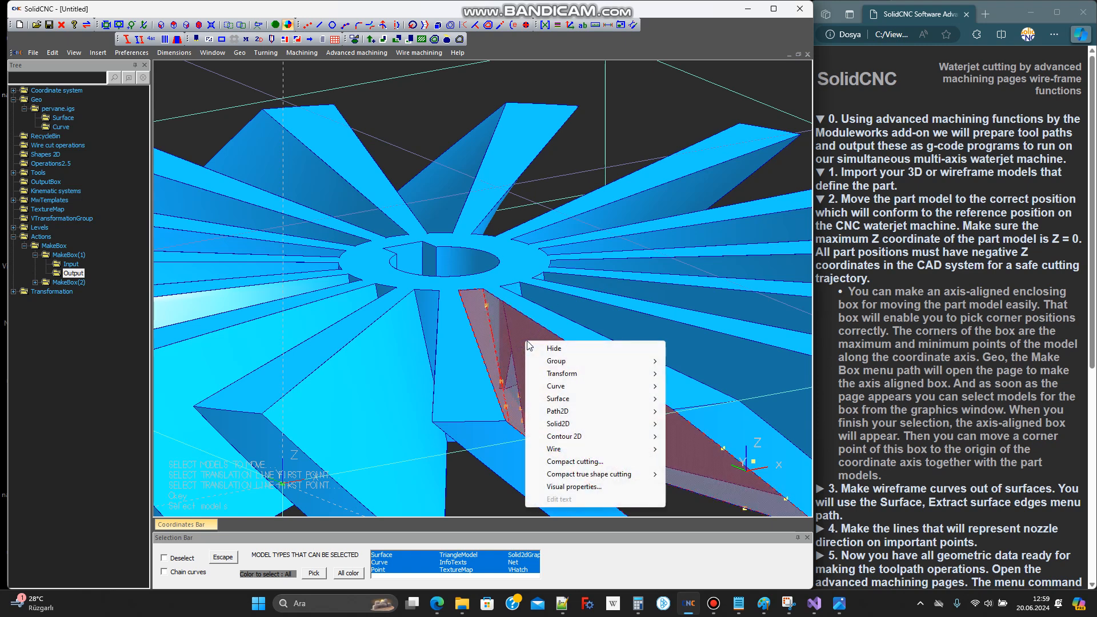
click(578, 399)
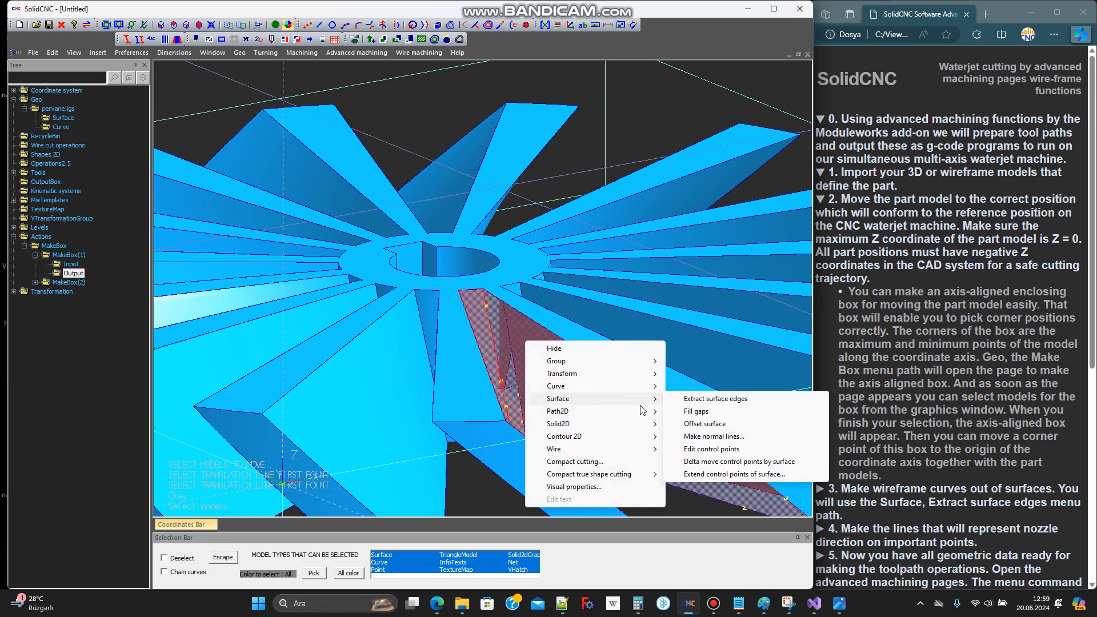
click(726, 405)
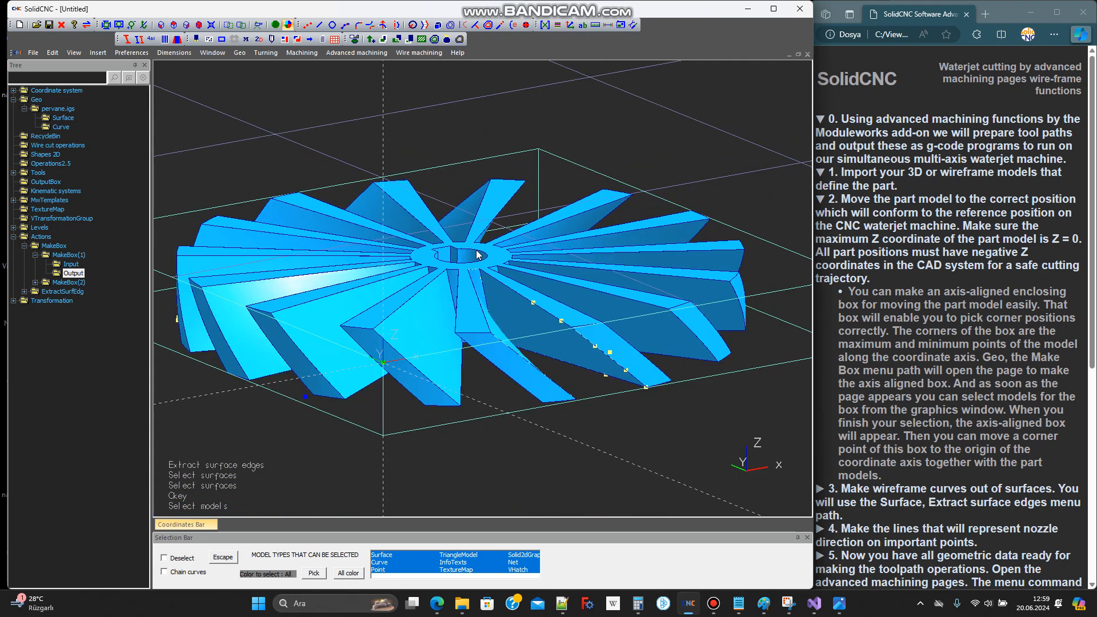
Hide the surfaces of pervane.igs, leaving the extracted pocket edges and the enclosing box displayed
middle_drag(496, 327, 477, 355)
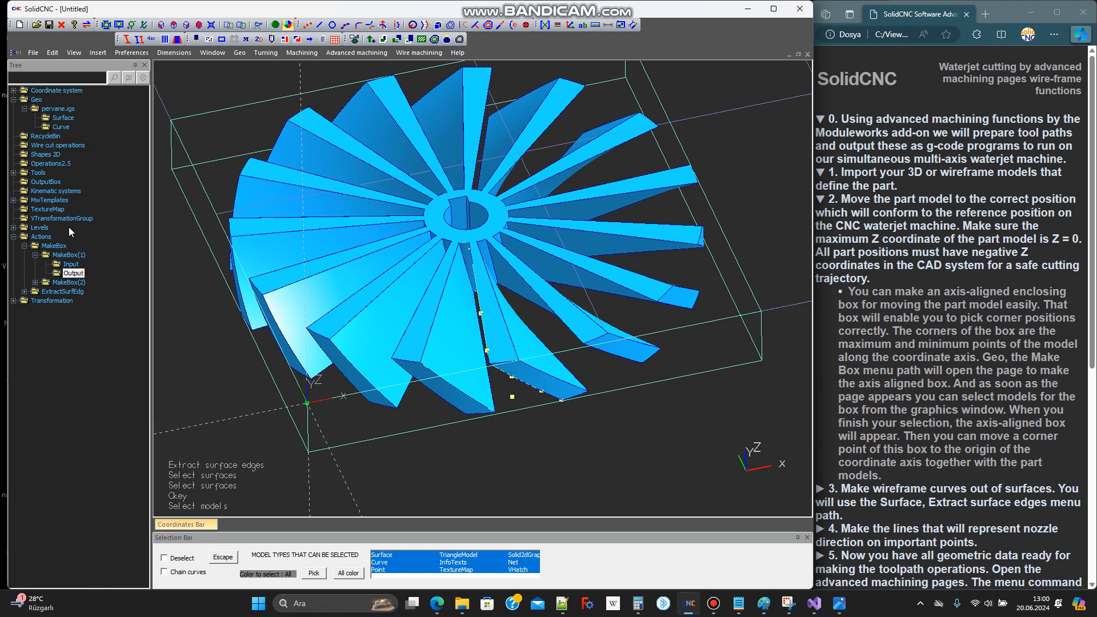
right_click(64, 117)
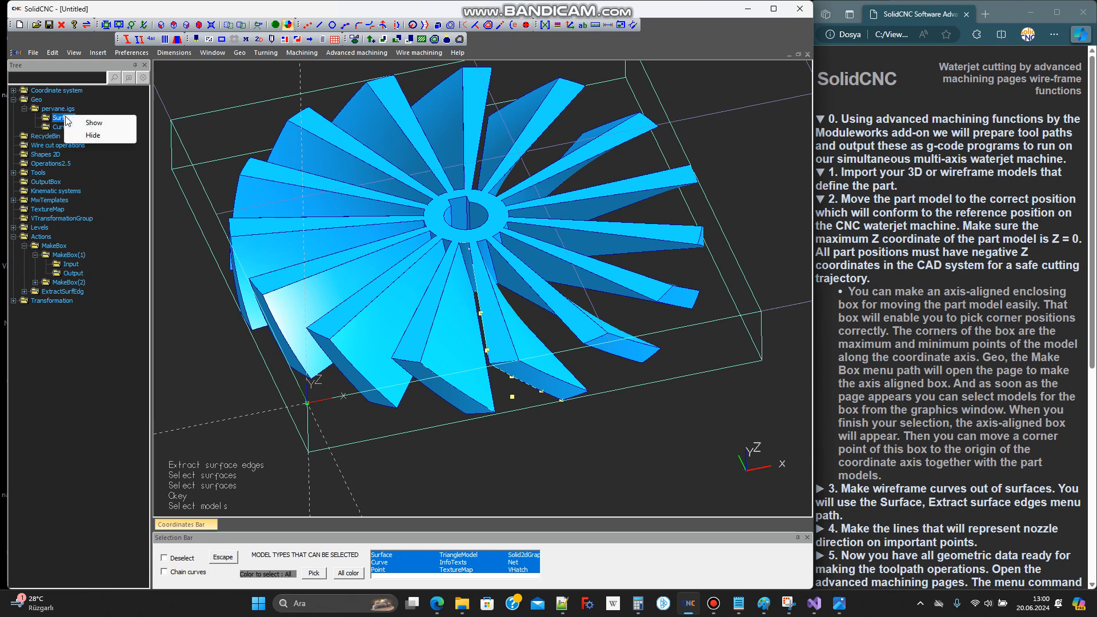
click(93, 136)
middle_drag(326, 237, 342, 218)
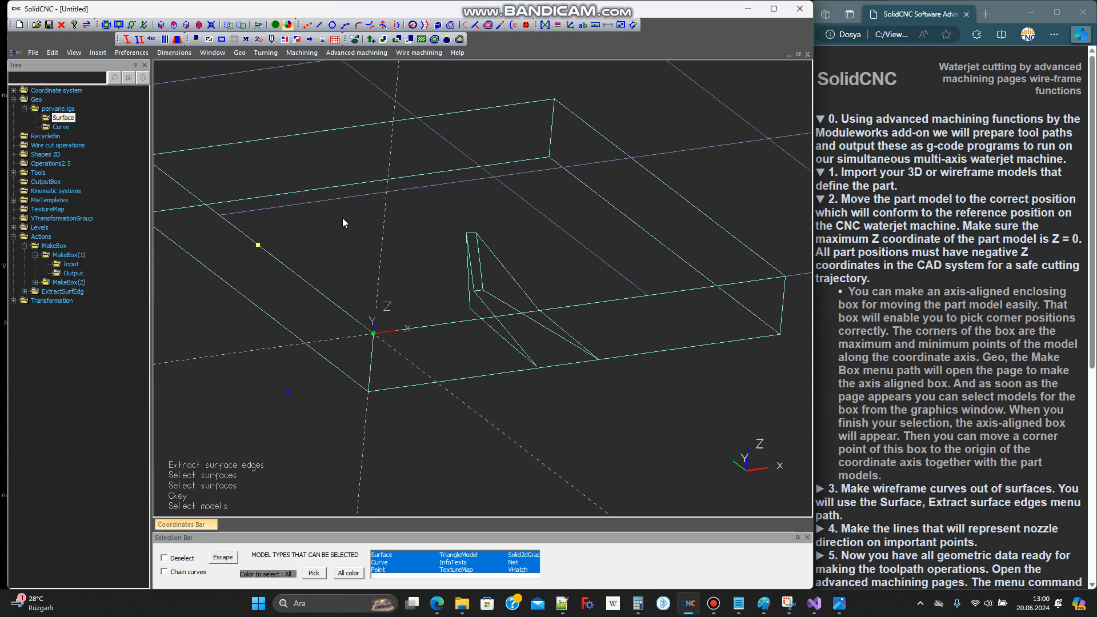
Expand instruction 4 in the browser guide and read how to make the nozzle direction lines
click(890, 492)
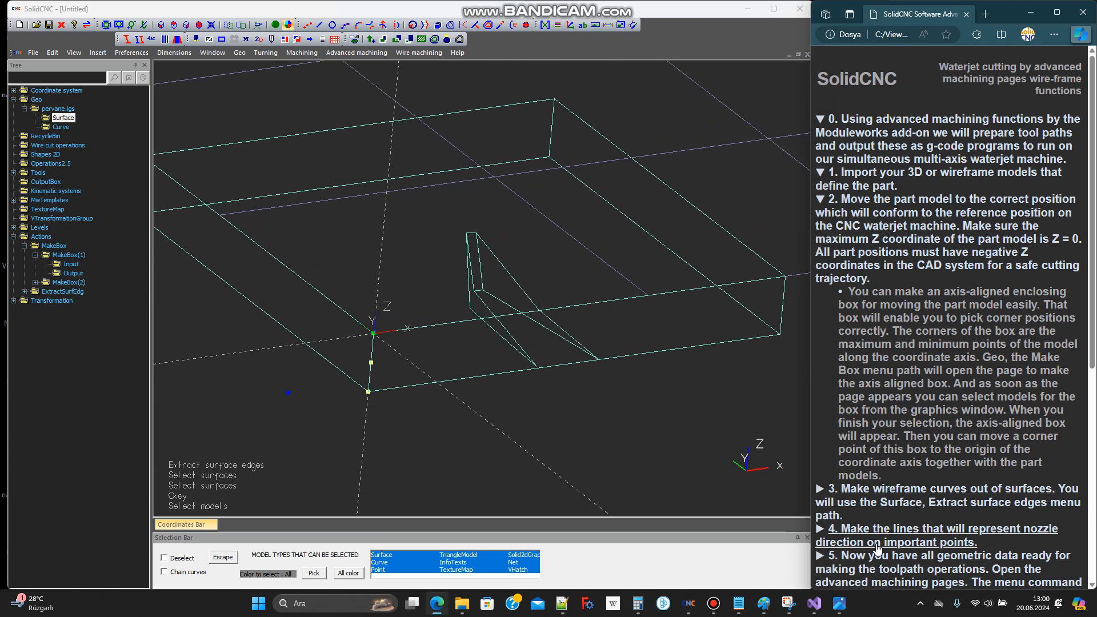
click(898, 540)
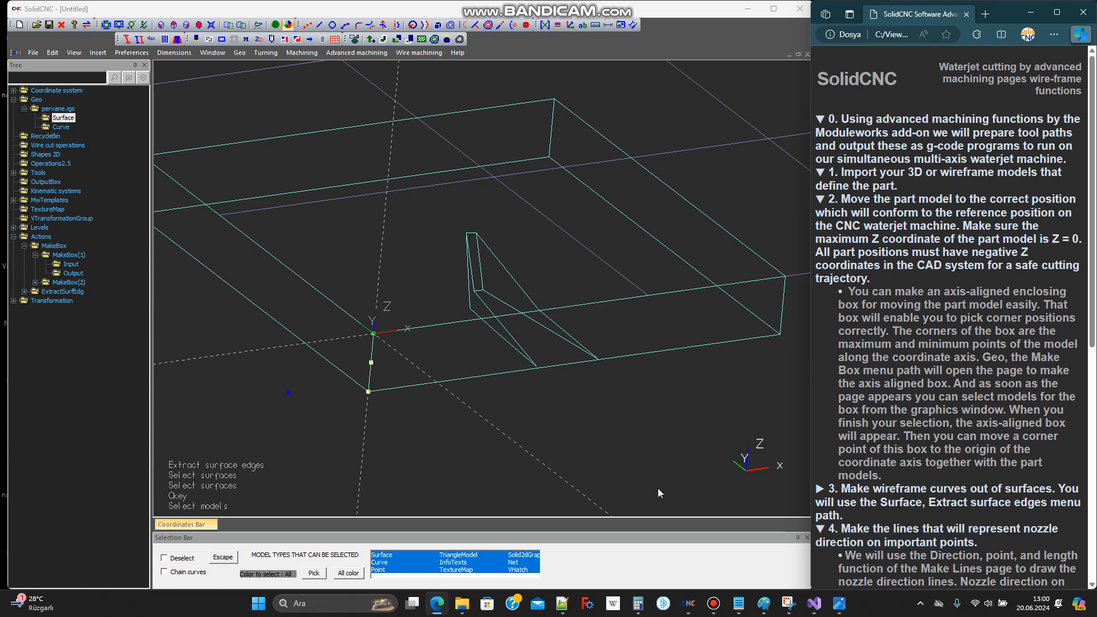
scroll(563, 310, down, 2)
scroll(863, 460, down, 7)
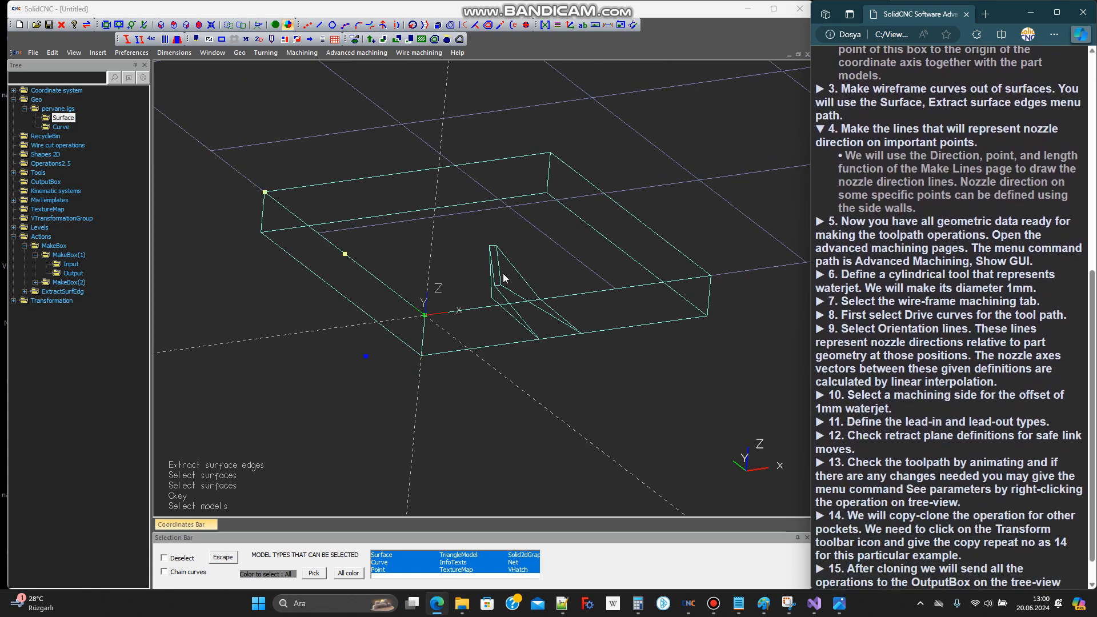
Start the Make Lines command in SolidCNC with the Direction, point, length method
middle_drag(583, 396, 556, 406)
scroll(556, 406, down, 1)
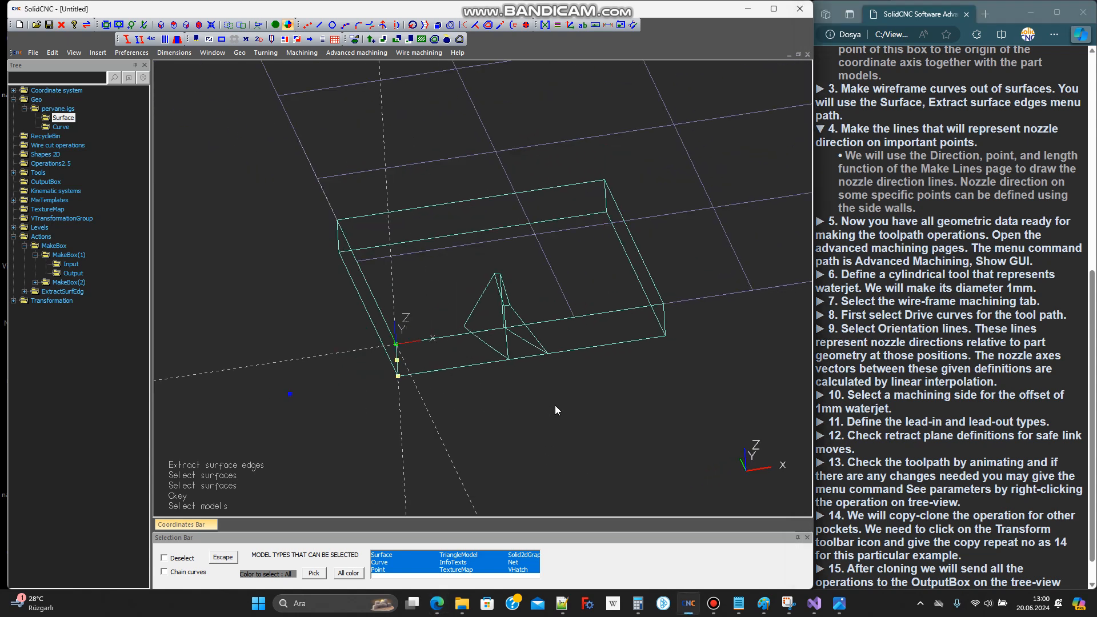
click(319, 25)
click(77, 100)
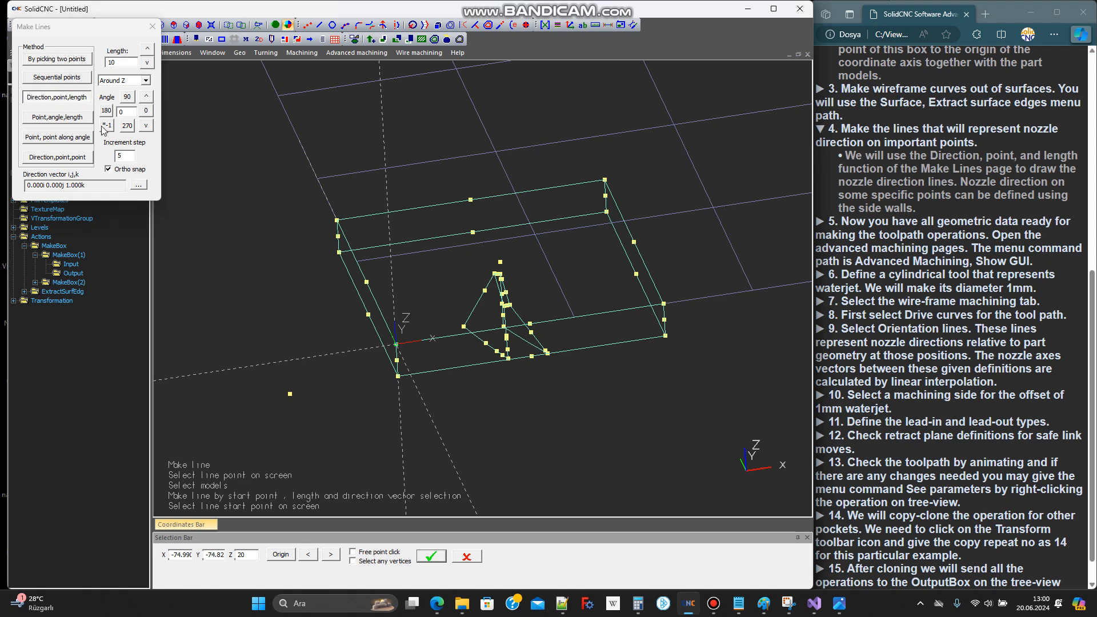
scroll(433, 276, up, 5)
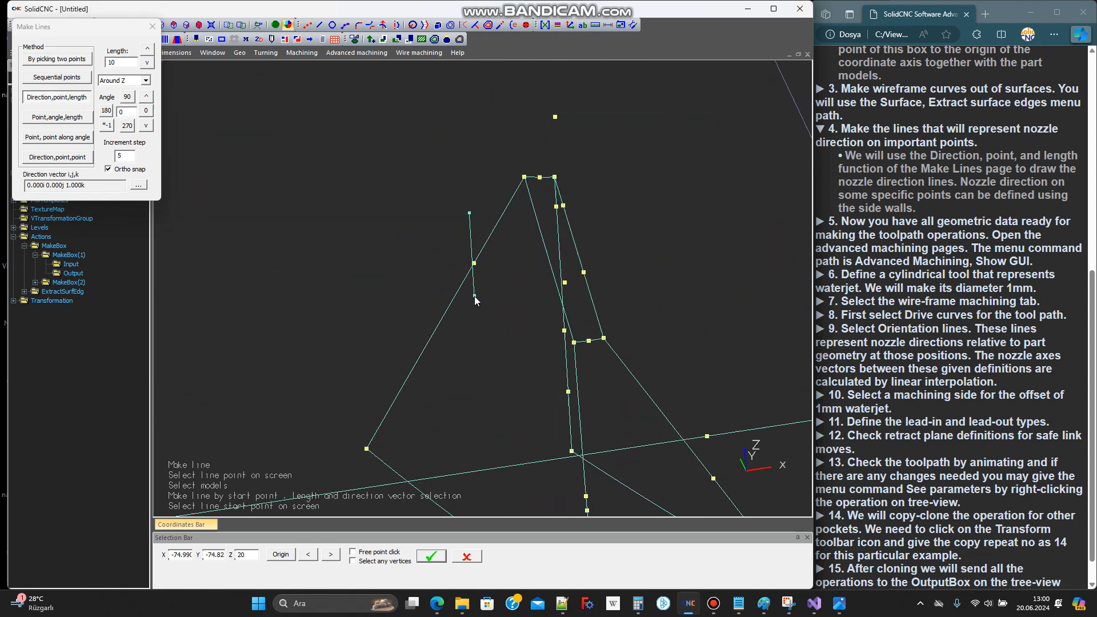
scroll(408, 339, up, 3)
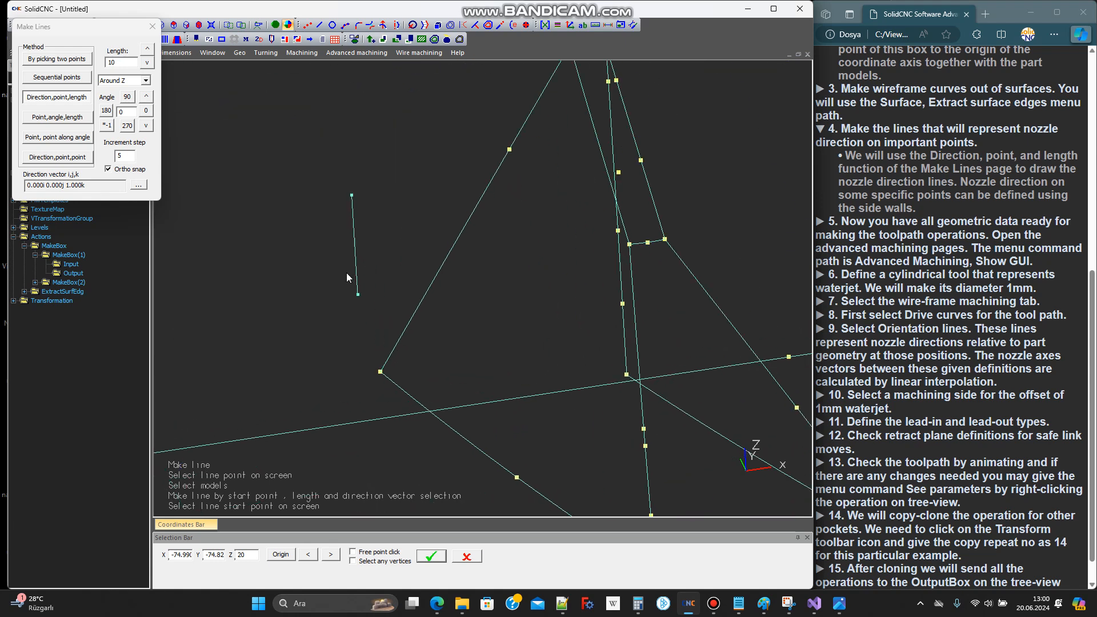
Draw a line of length 10 at the first side wall's upper outer corner, tangent to its outer edge and reversed to point upward
click(138, 186)
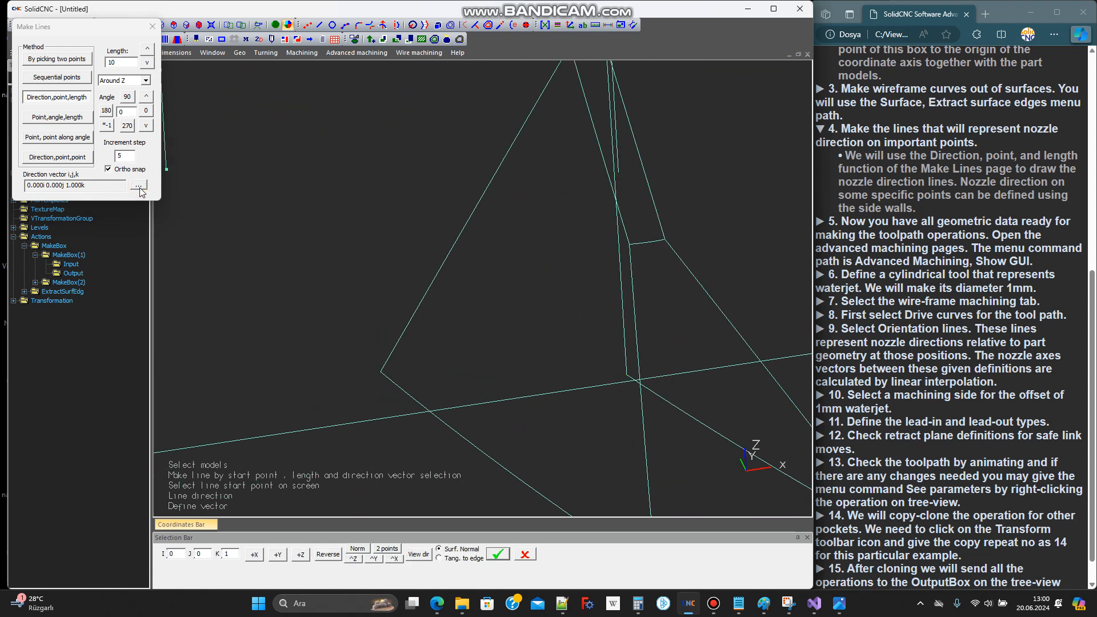
click(439, 558)
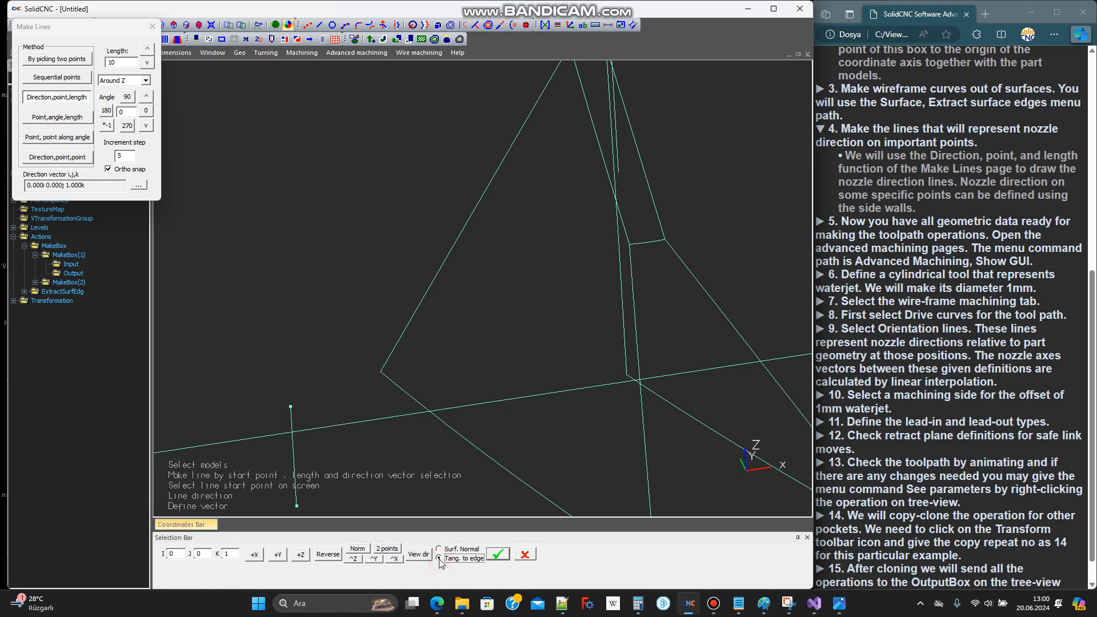
scroll(411, 409, down, 2)
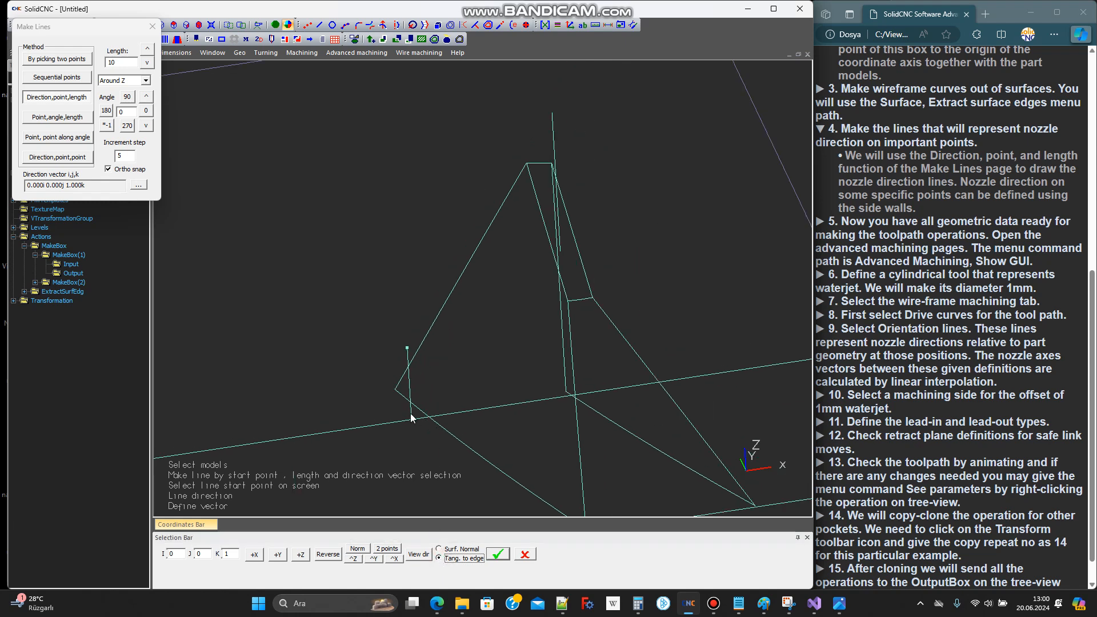
scroll(473, 456, up, 3)
click(481, 452)
click(360, 366)
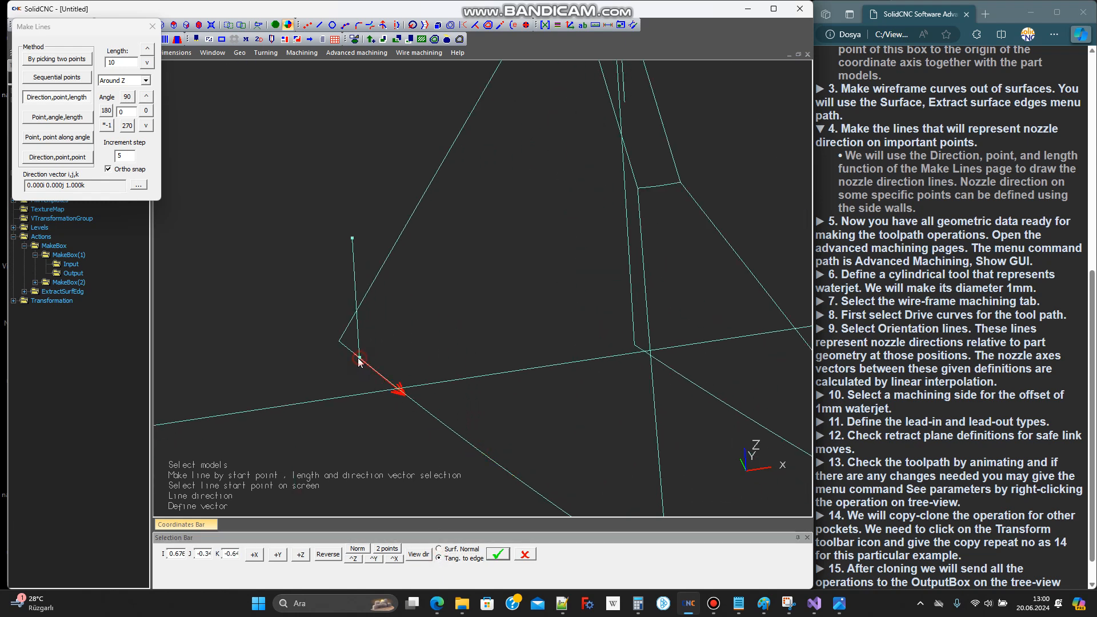
click(337, 558)
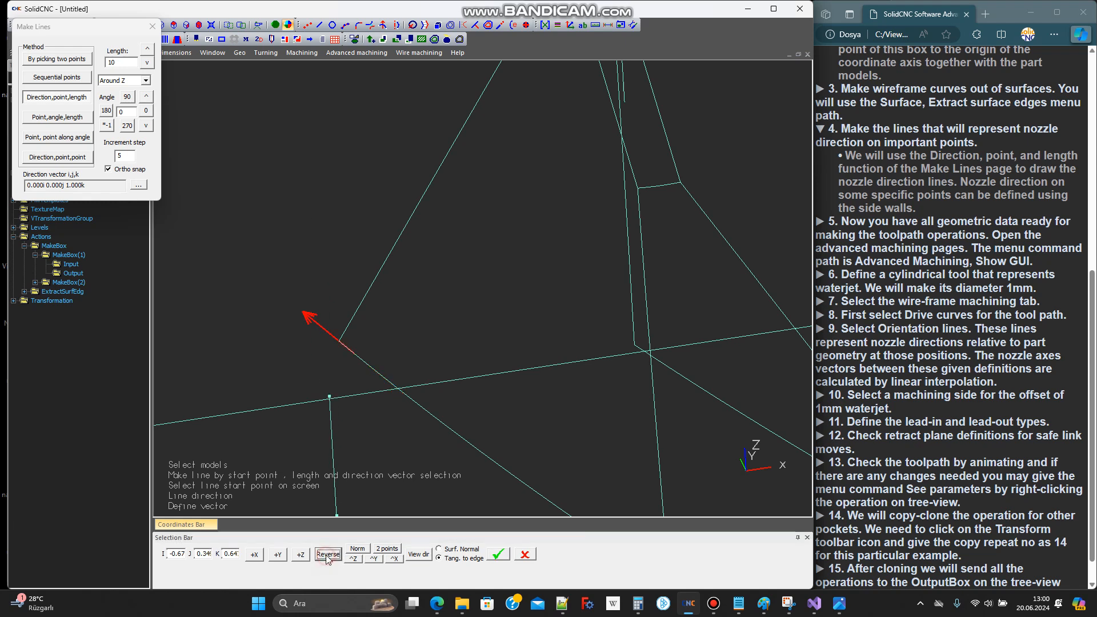
click(498, 555)
scroll(335, 343, up, 3)
click(351, 344)
Draw a line of length 10 at the first side wall's upper hub corner, directed upward along the wall's hub-side edge
scroll(382, 418, down, 5)
scroll(465, 261, up, 4)
click(138, 185)
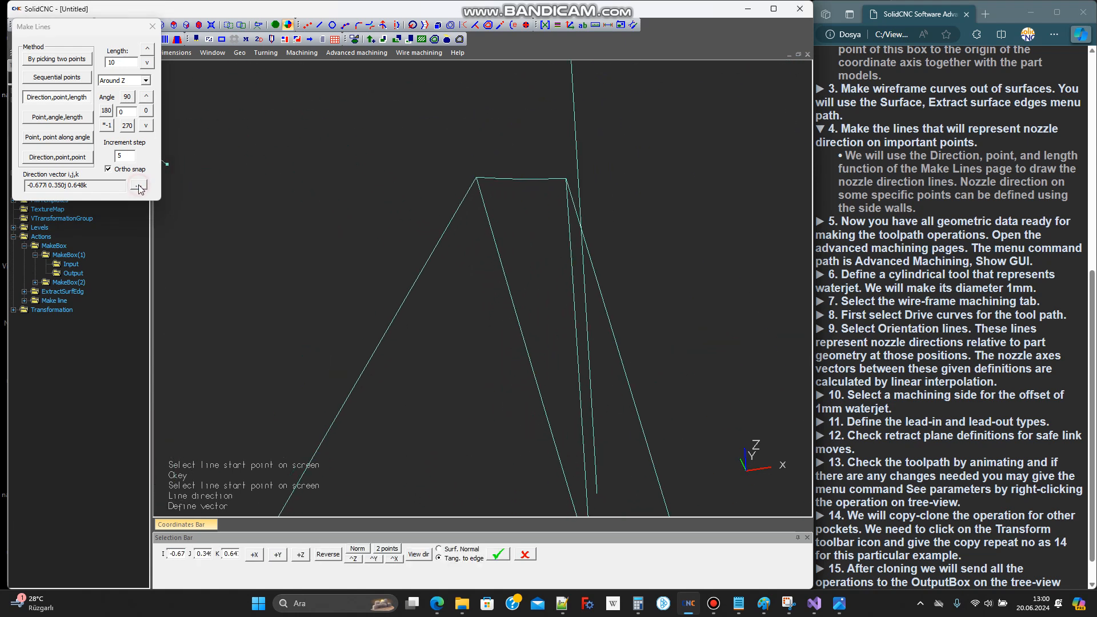
click(495, 238)
click(498, 554)
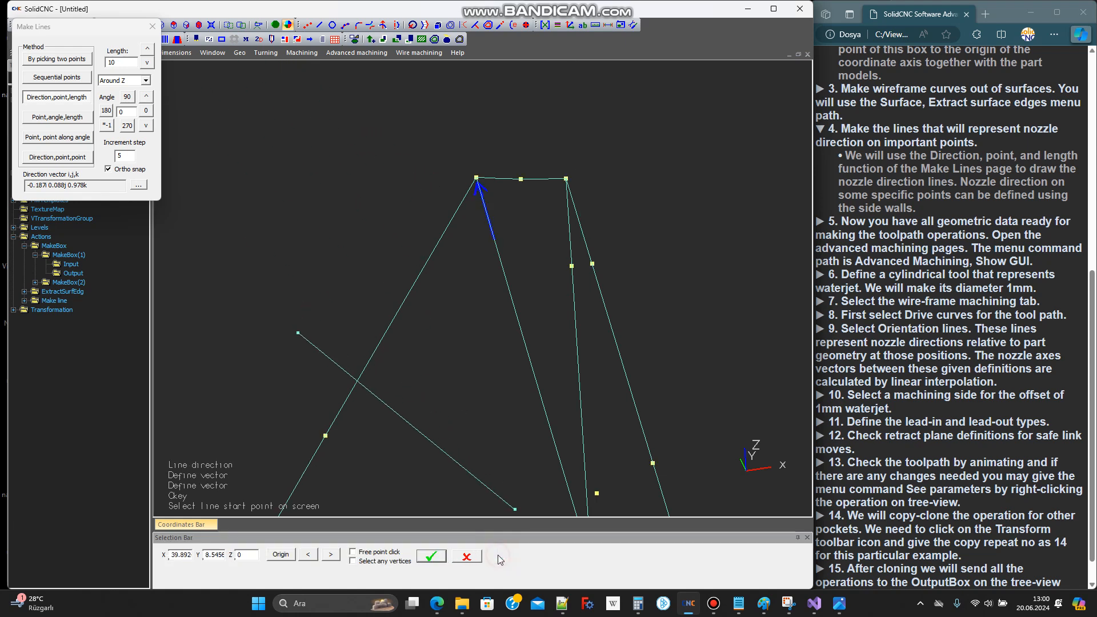
scroll(471, 182, up, 1)
scroll(472, 180, up, 2)
click(487, 179)
Draw a line of length 10 at the second side wall's upper hub corner, directed upward along the wall's hub-side edge
scroll(352, 220, down, 4)
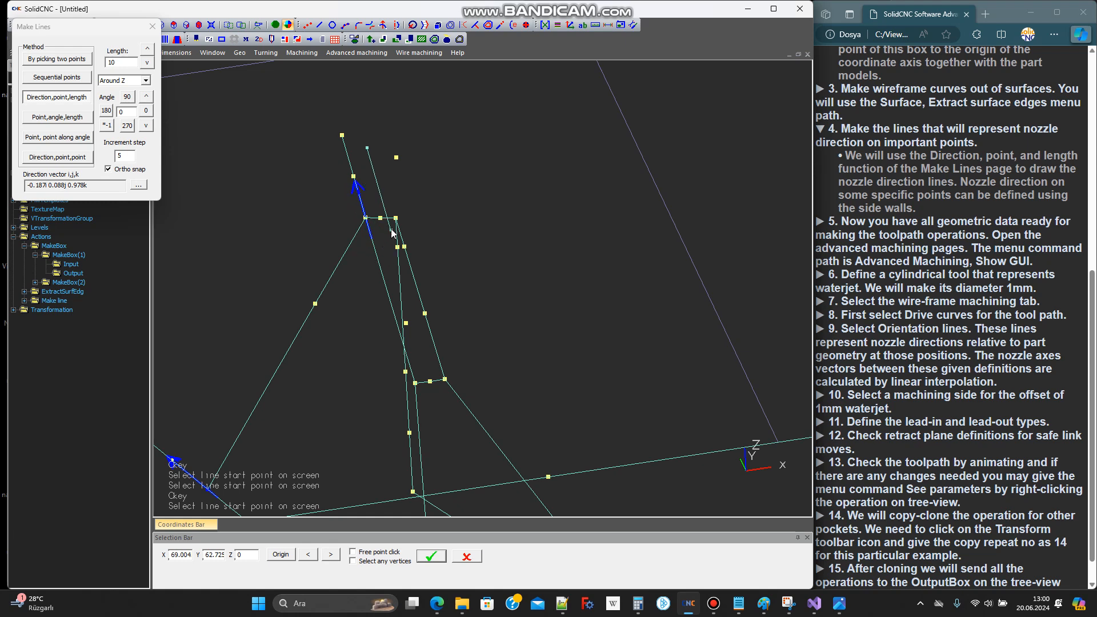
middle_drag(397, 220, 437, 217)
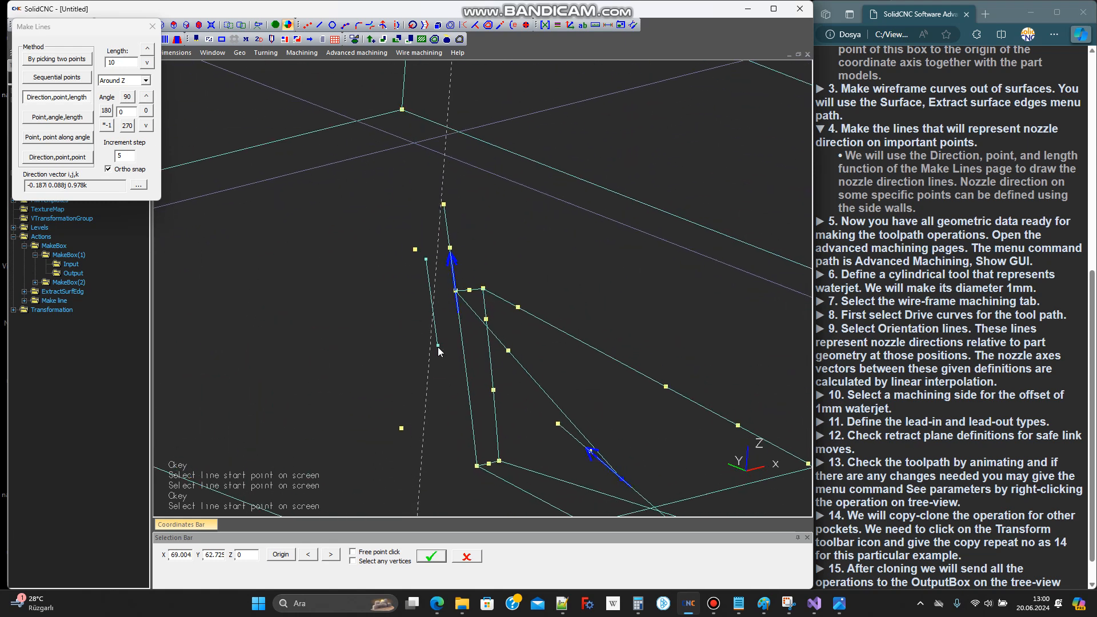
click(137, 185)
scroll(489, 303, up, 5)
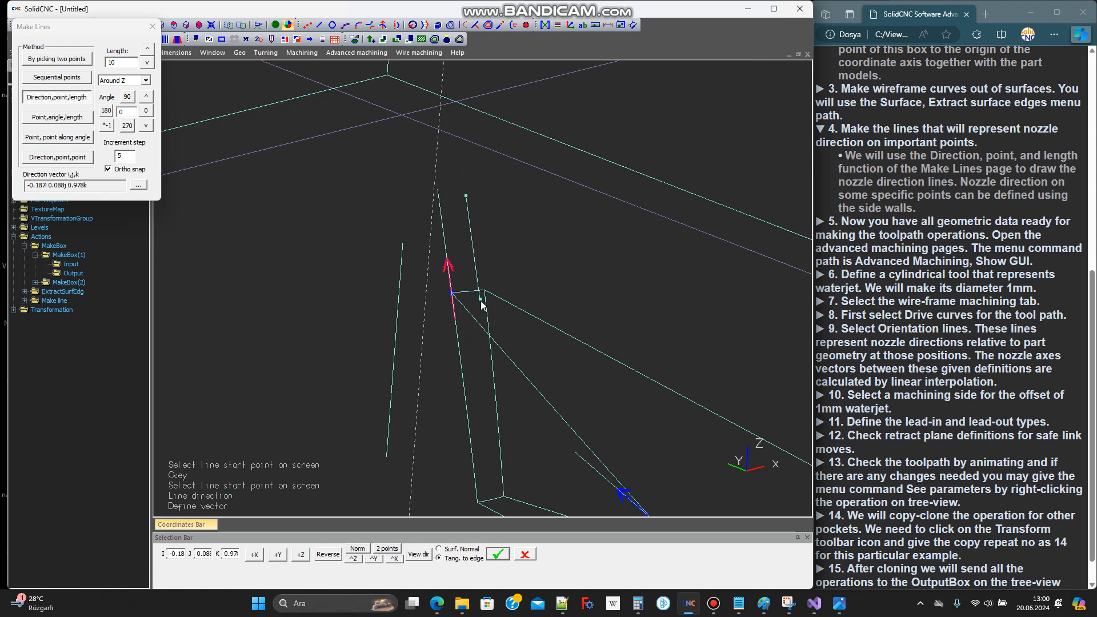
click(492, 304)
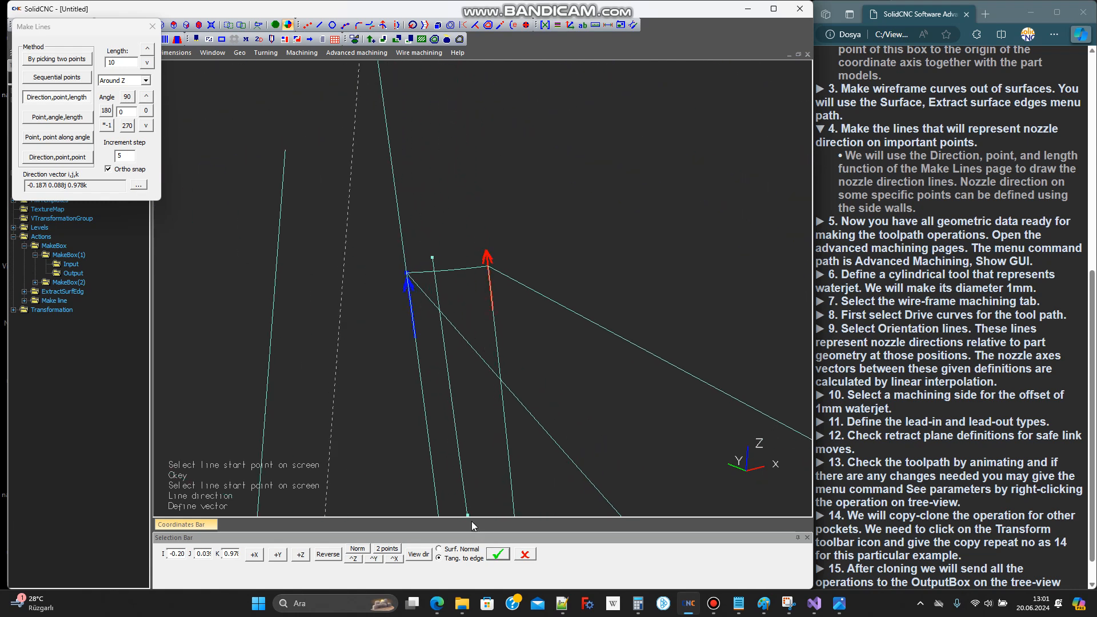
click(494, 554)
scroll(495, 284, up, 3)
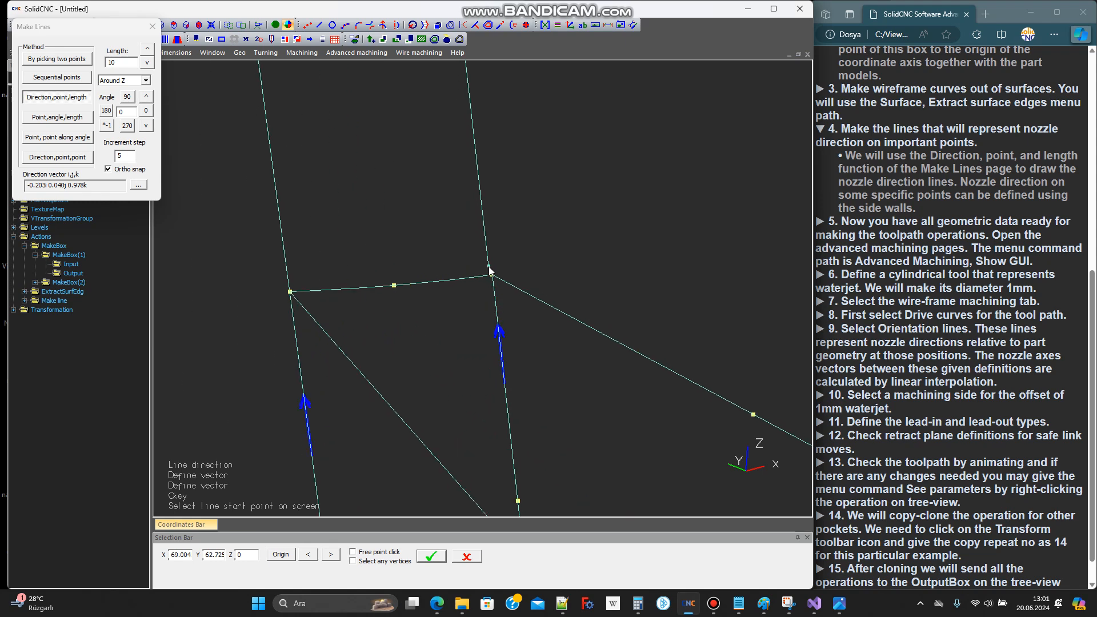
click(496, 283)
Draw a line of length 10 at the second side wall's upper outer corner, along its reversed outer-edge tangent, and end line making
scroll(496, 287, down, 6)
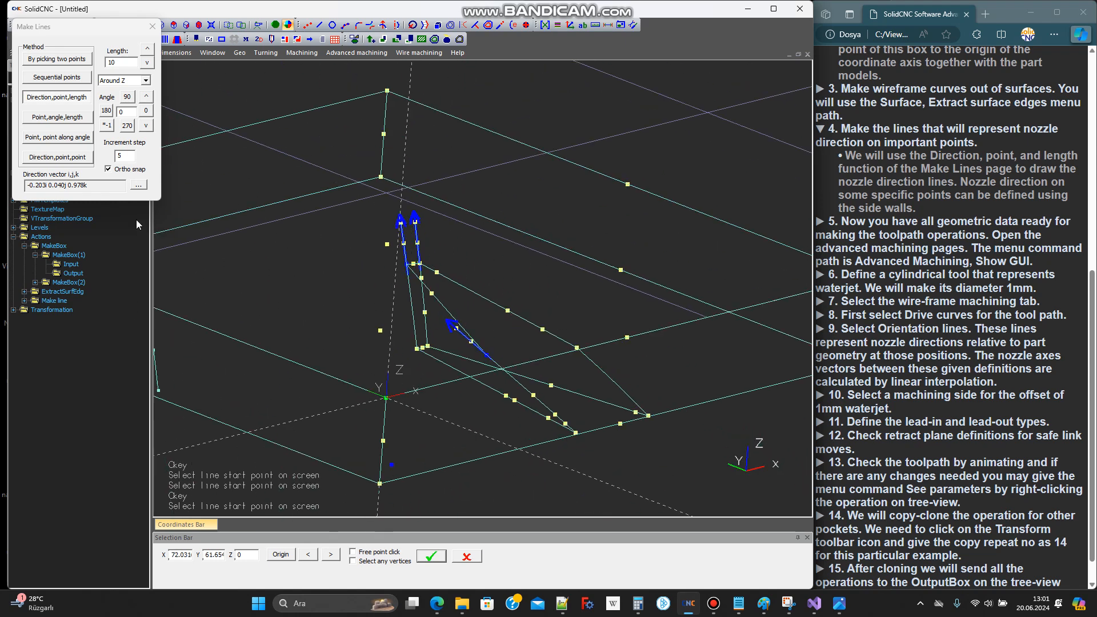
click(139, 185)
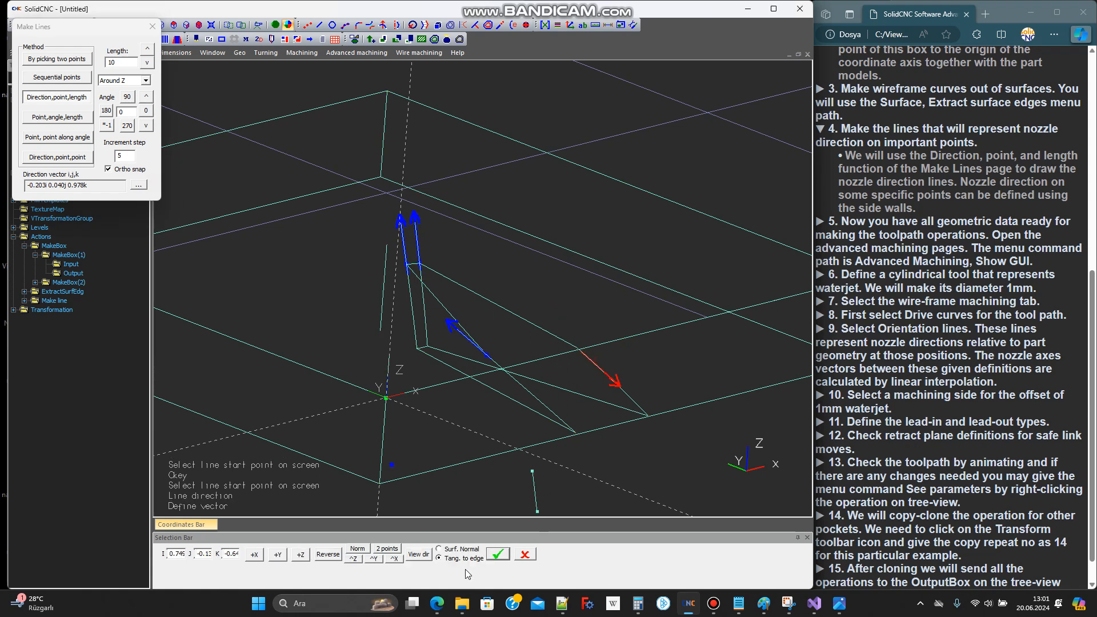
scroll(587, 365, up, 10)
click(489, 283)
click(337, 556)
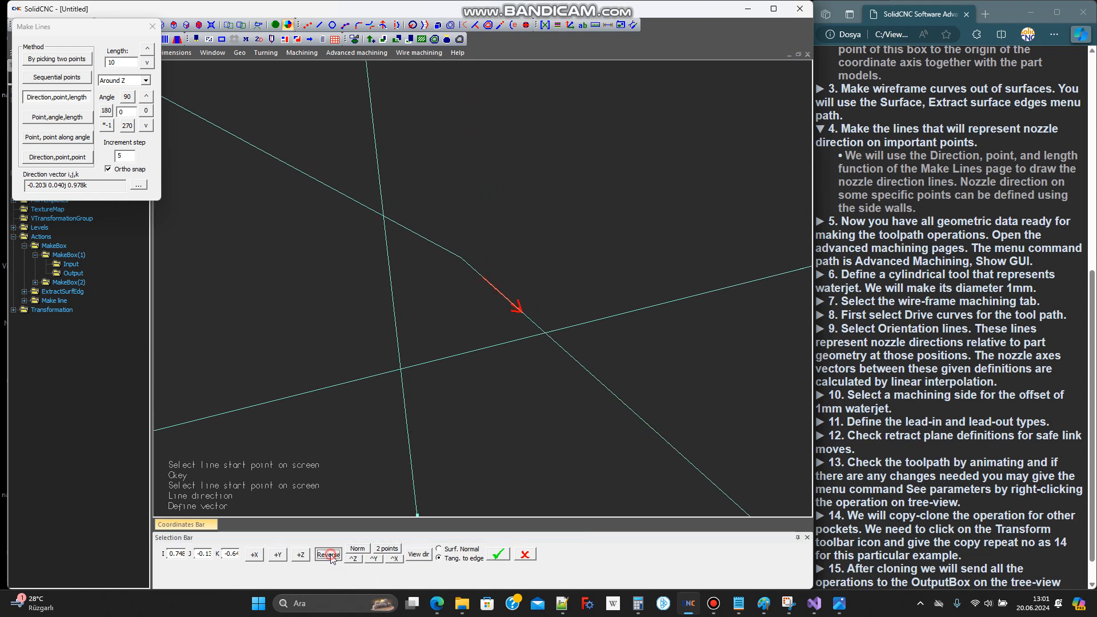
click(498, 556)
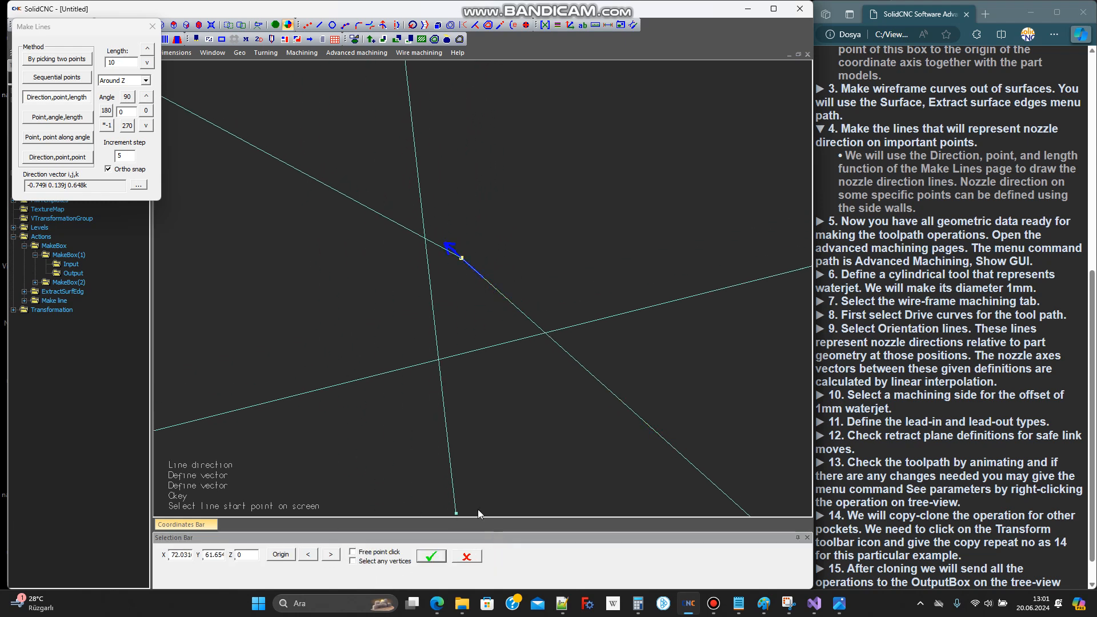
click(467, 259)
scroll(614, 257, down, 6)
scroll(597, 288, down, 3)
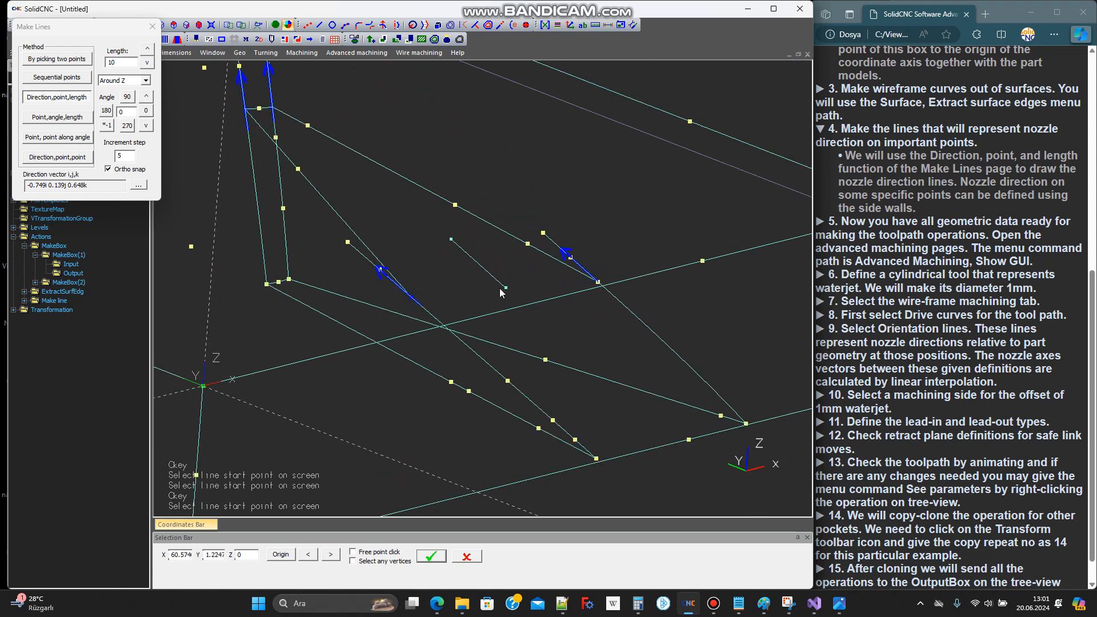
click(153, 27)
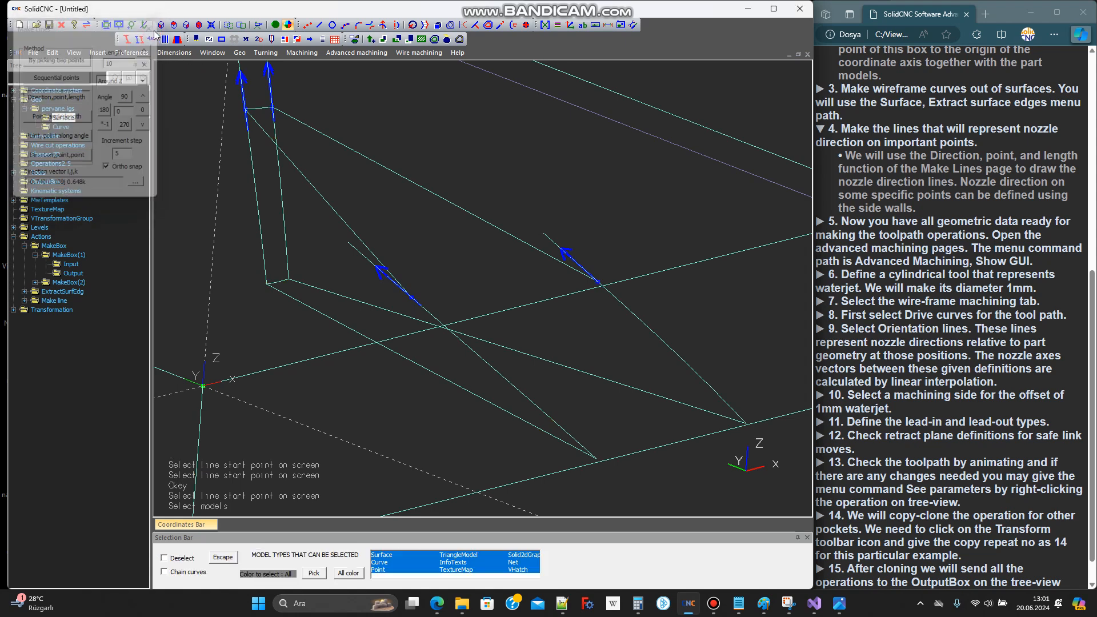
mouse_move(413, 303)
middle_down()
mouse_move(402, 290)
mouse_move(412, 307)
middle_up()
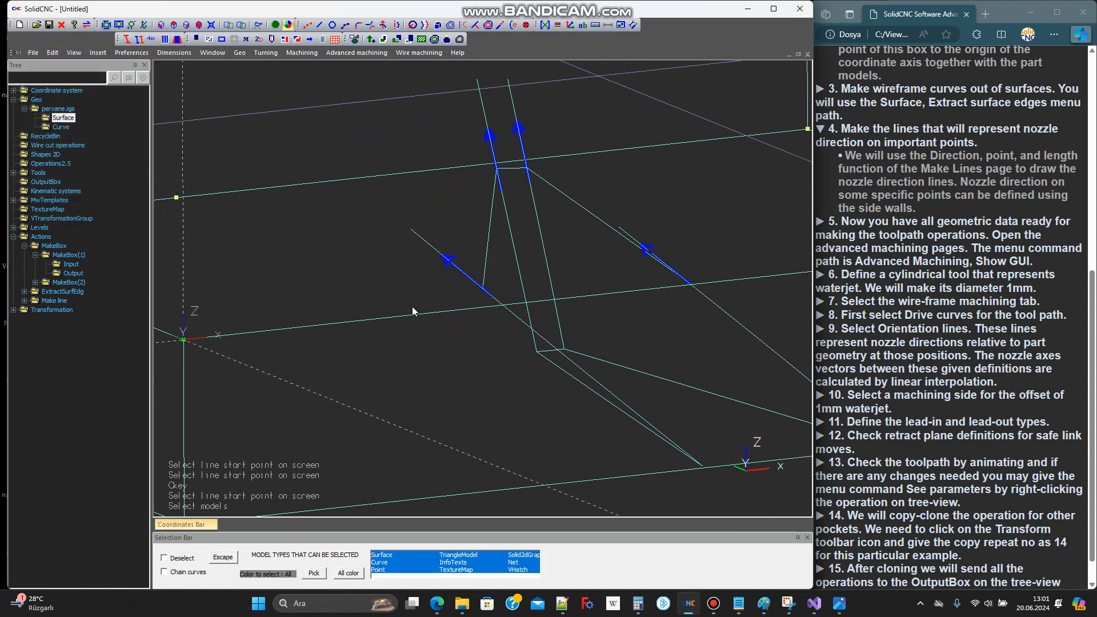
Open the advanced machining parameters to start defining a new multi-axis toolpath operation
scroll(960, 435, down, 1)
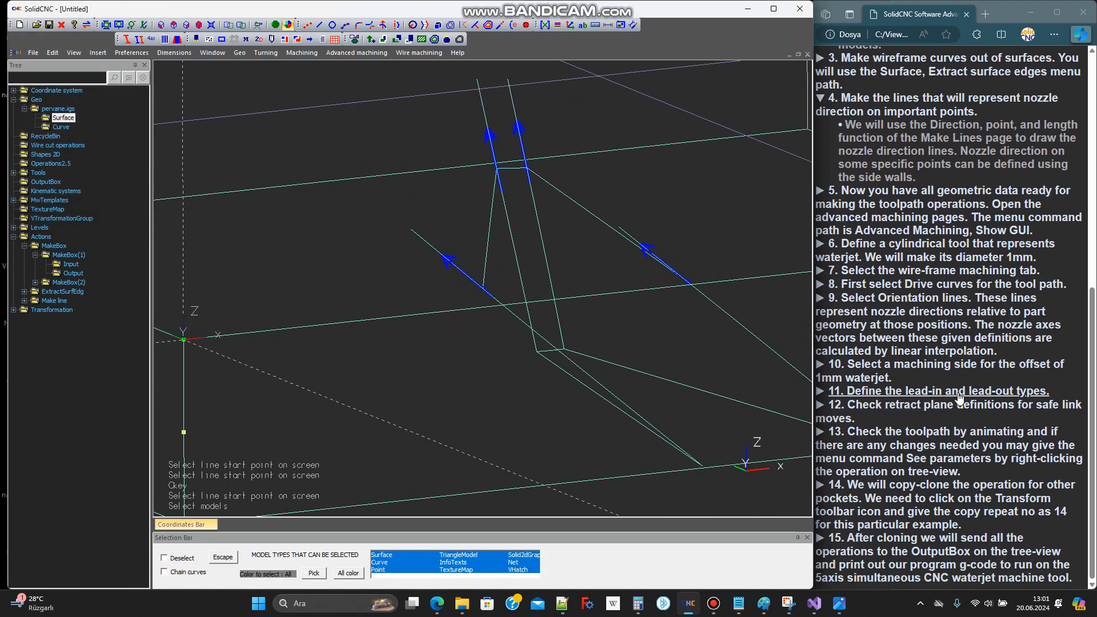
click(937, 214)
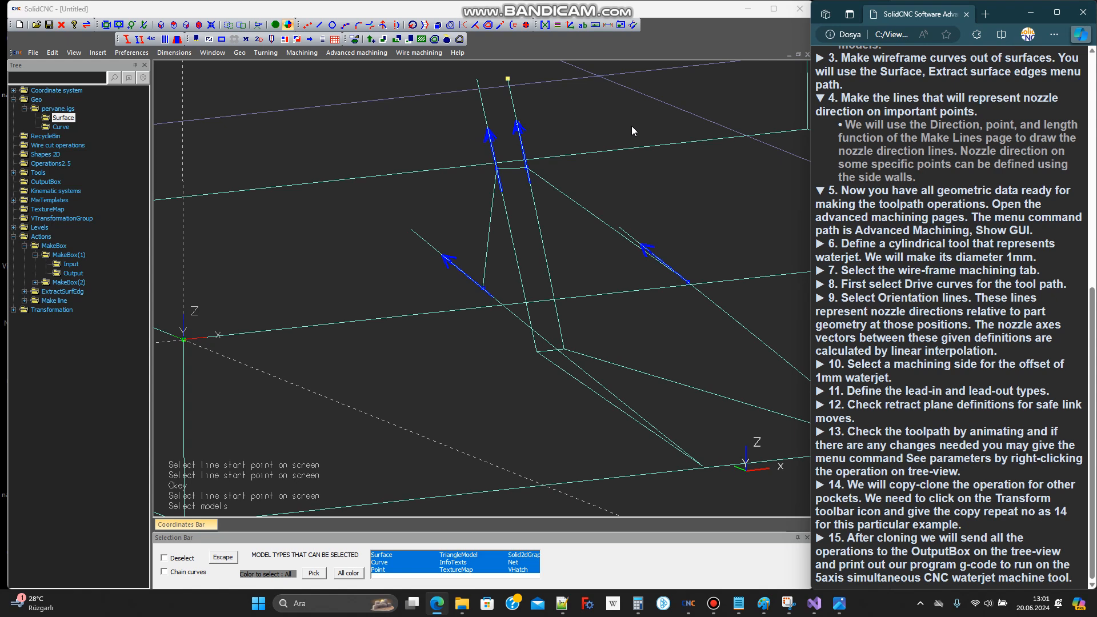
click(345, 54)
click(366, 69)
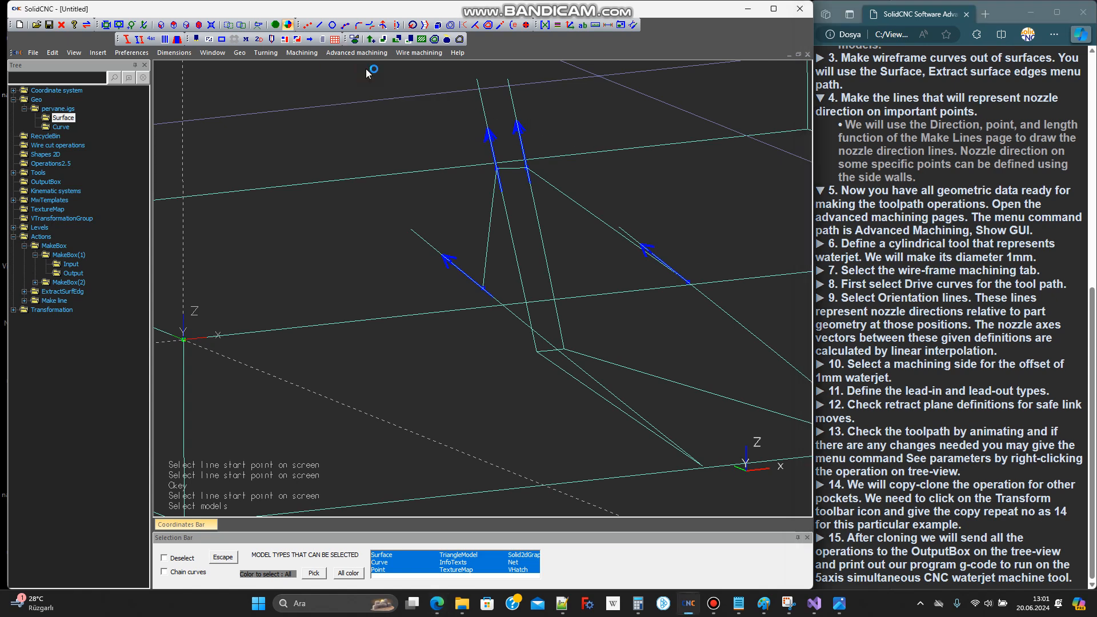
click(157, 148)
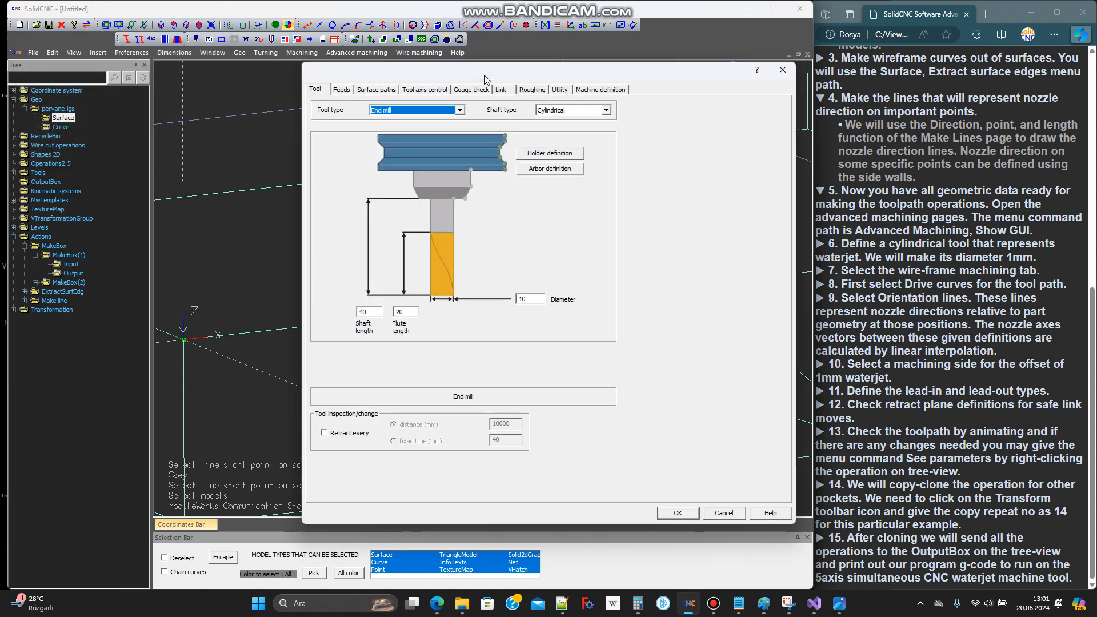
drag(485, 75, 279, 51)
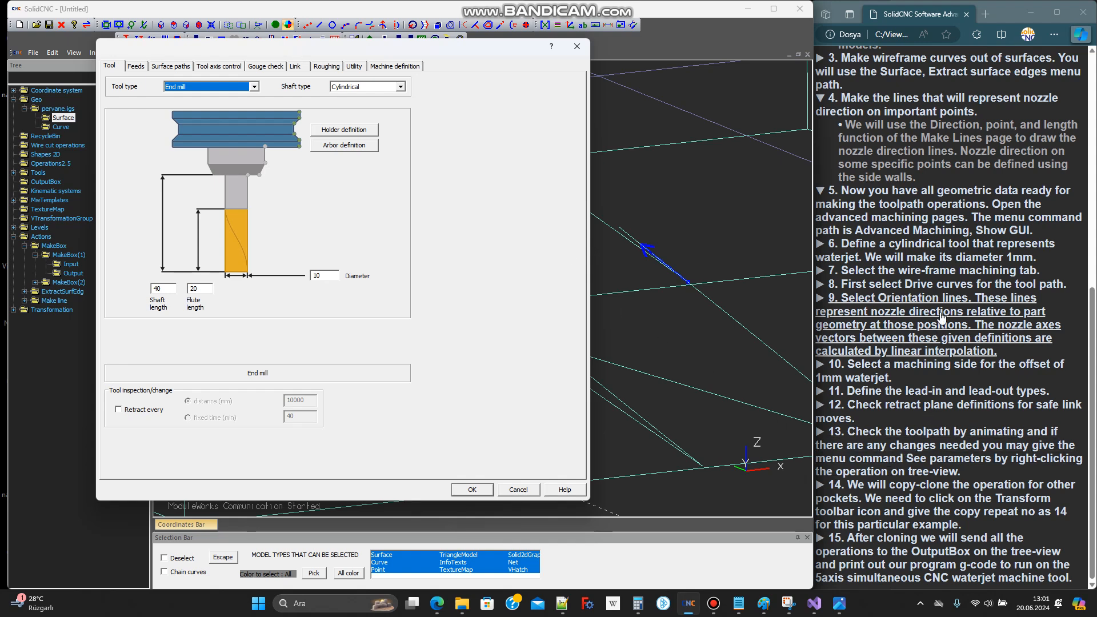
Set the cylindrical end mill's diameter to 1 mm to represent the waterjet
click(905, 251)
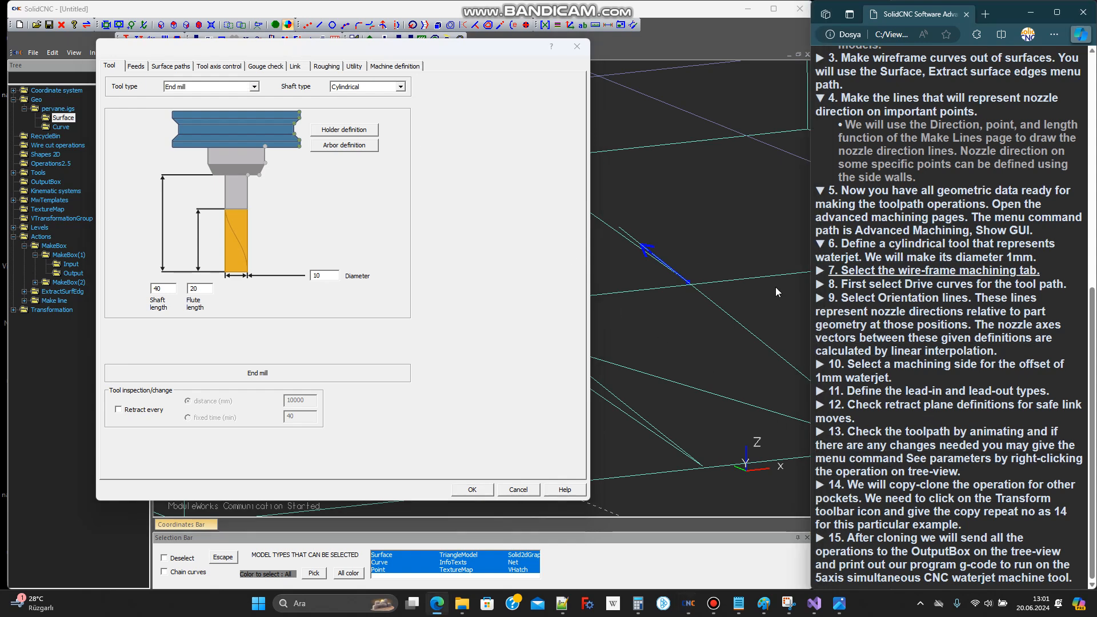
double_click(328, 277)
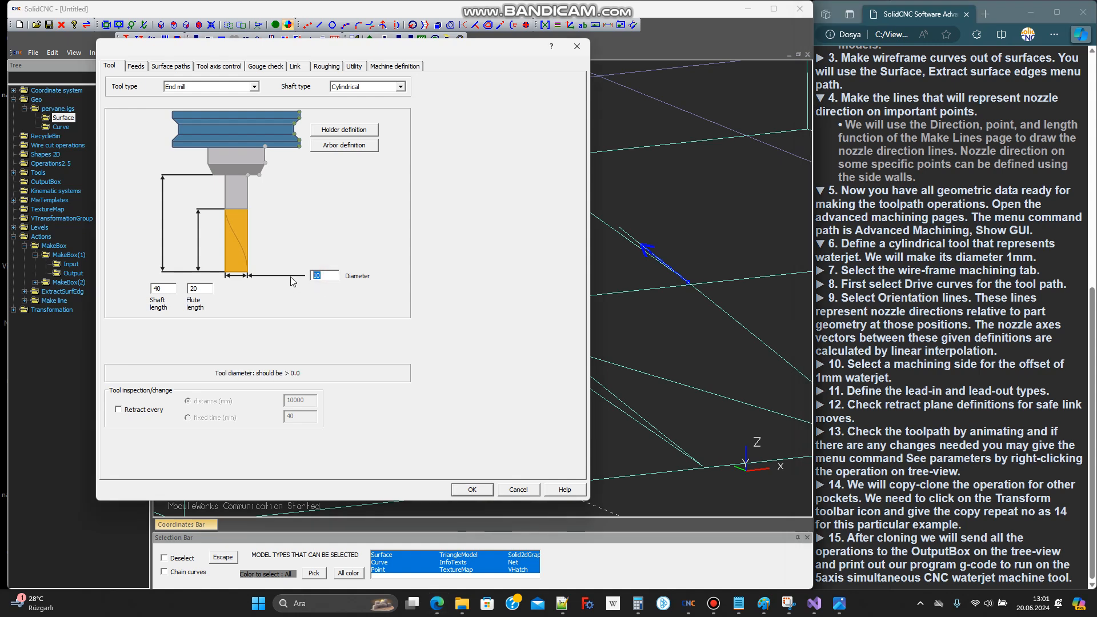
text(1)
double_click(318, 276)
Base the surface path calculation on Wireframe instead of surfaces
click(919, 273)
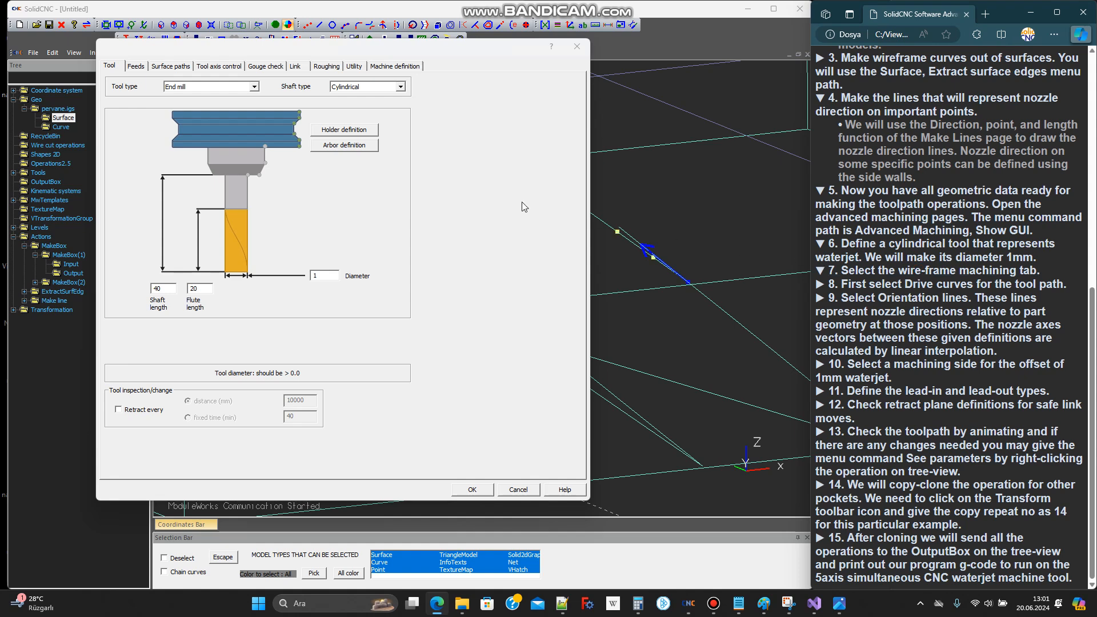
click(170, 66)
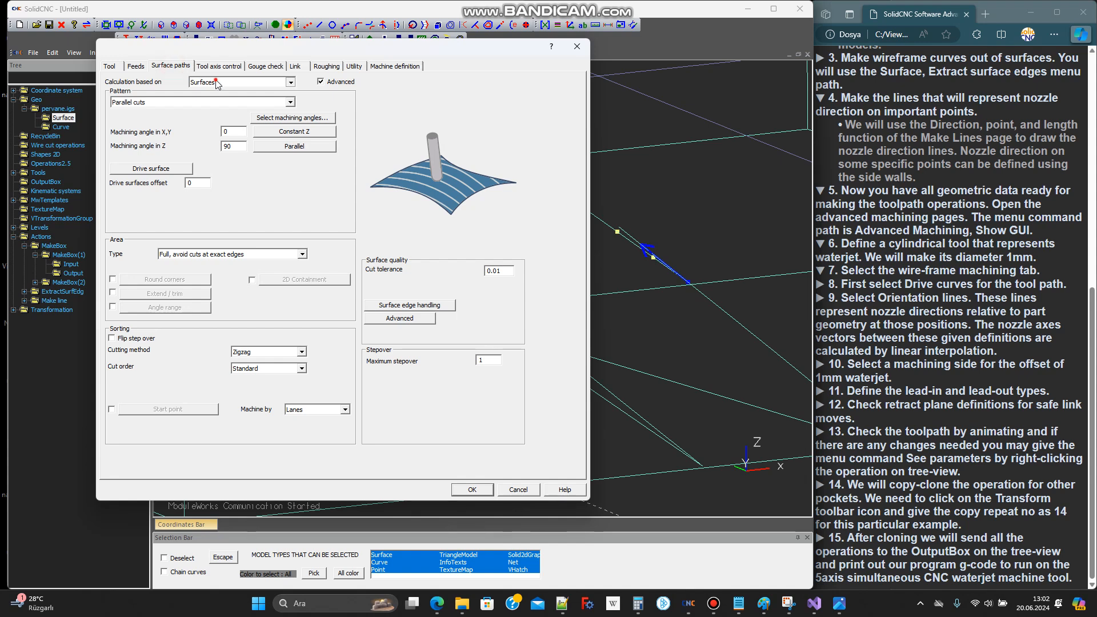
click(217, 82)
click(219, 114)
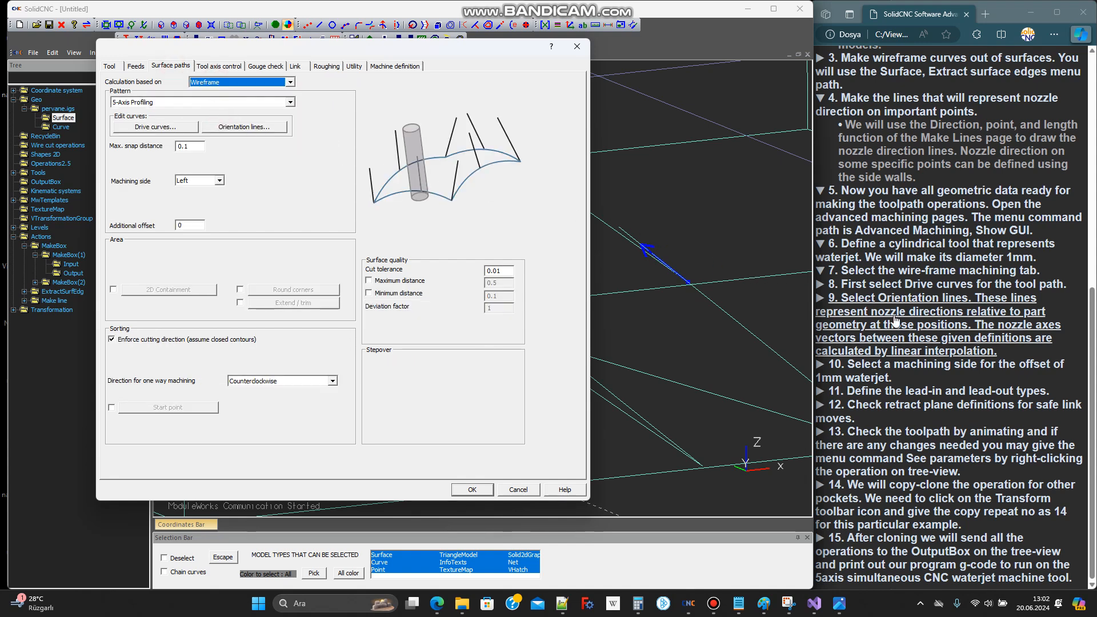
Assign the pocket's three upper edges, the two side wall edges and the short hub edge between them, as drive curves
click(899, 288)
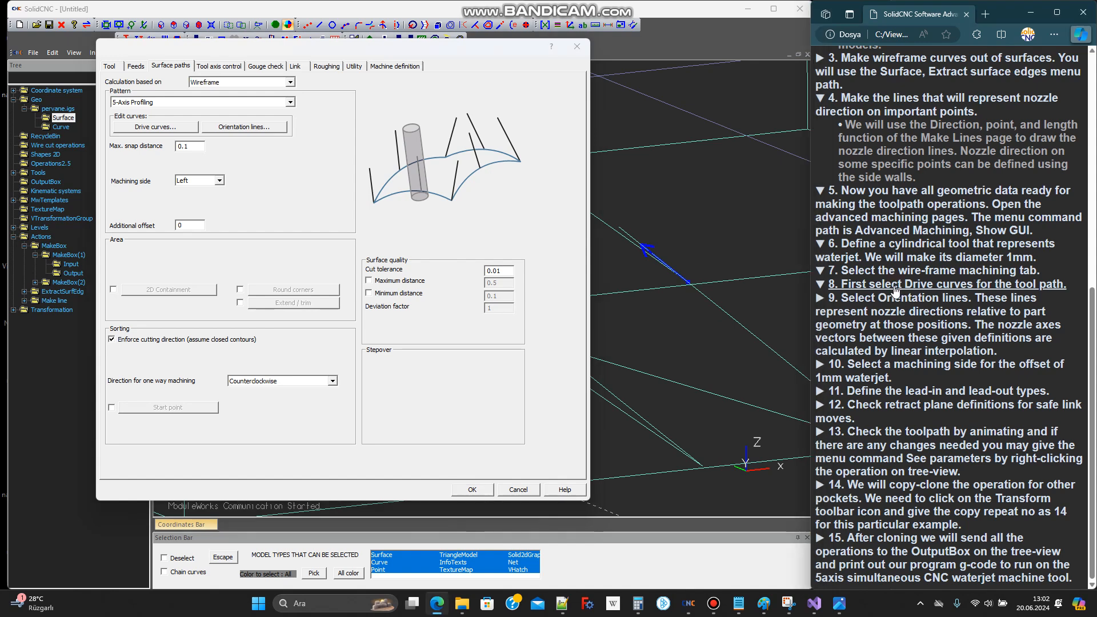
click(166, 128)
scroll(499, 247, up, 2)
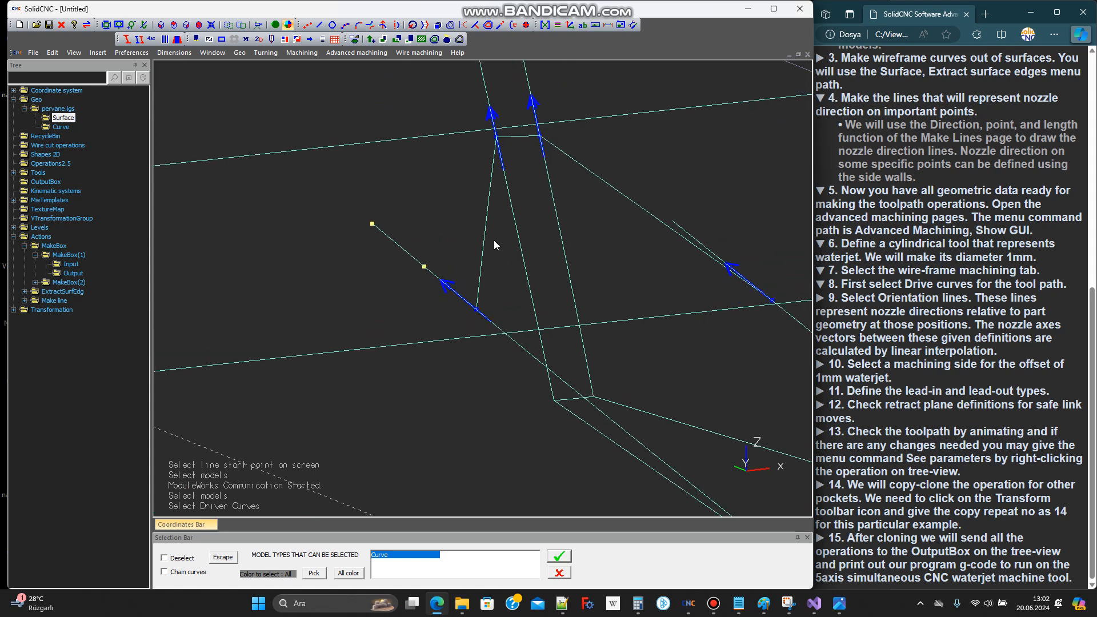
click(485, 243)
scroll(489, 229, down, 3)
scroll(504, 183, up, 4)
click(504, 176)
scroll(504, 177, down, 2)
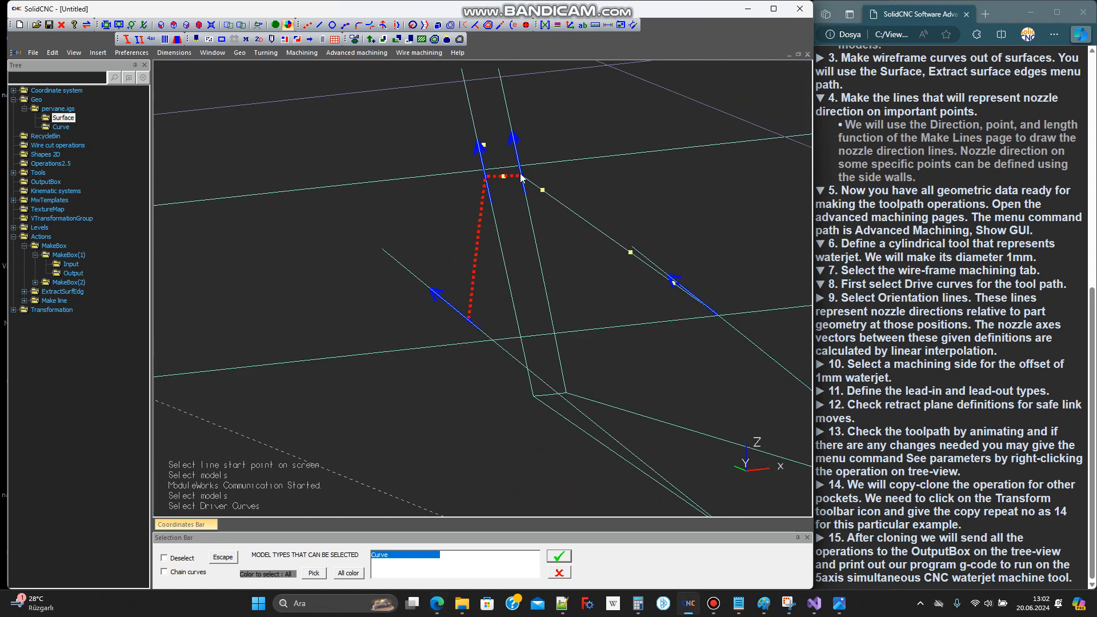
middle_click(520, 175)
middle_drag(521, 179, 549, 192)
click(587, 339)
scroll(507, 292, down, 4)
mouse_move(577, 350)
middle_down()
mouse_move(615, 363)
mouse_move(590, 366)
middle_up()
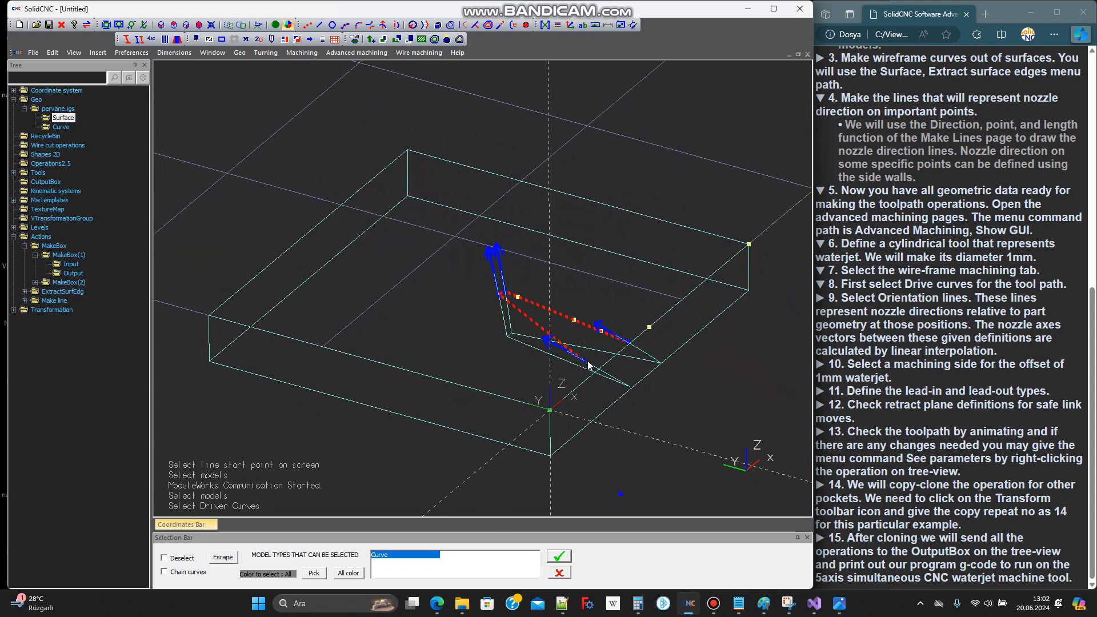
click(558, 558)
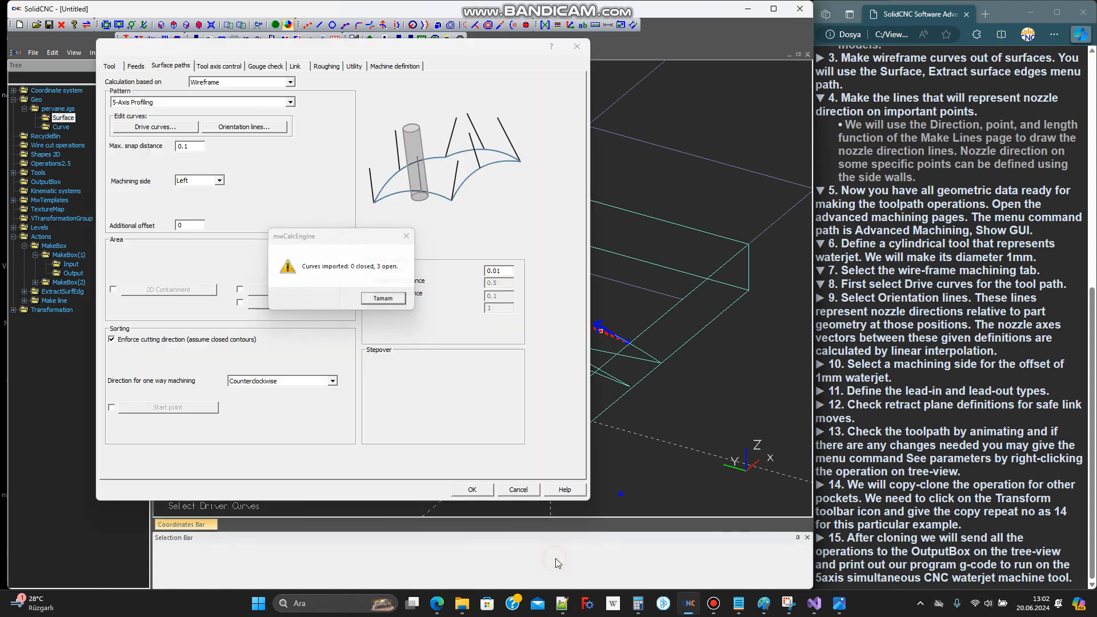
click(386, 301)
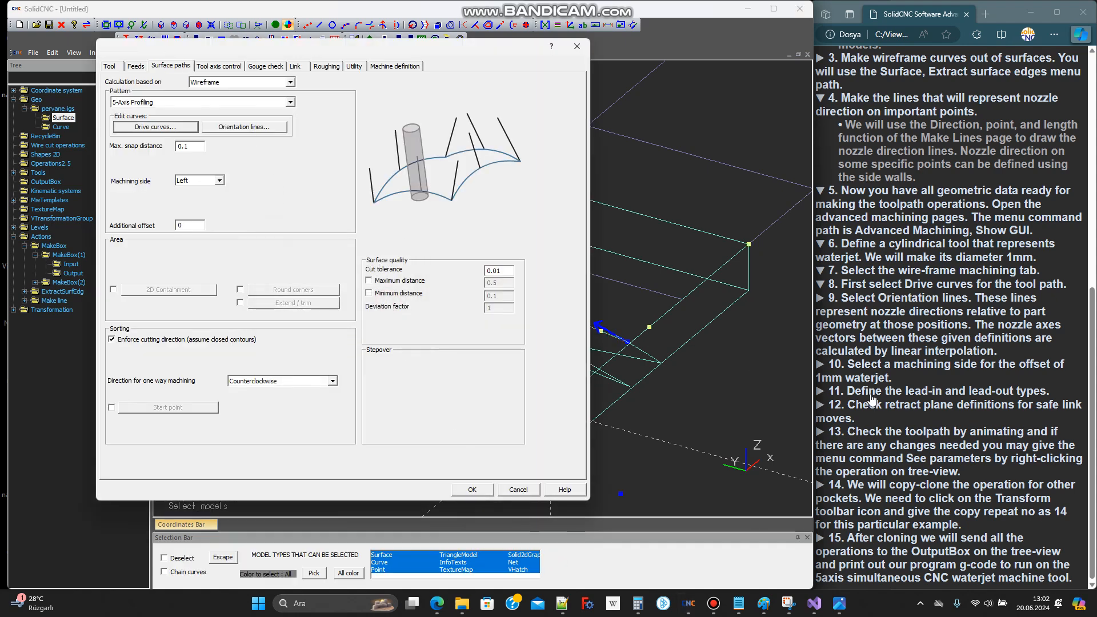
Assign the four nozzle direction lines at the pocket's upper corners as orientation lines
click(901, 304)
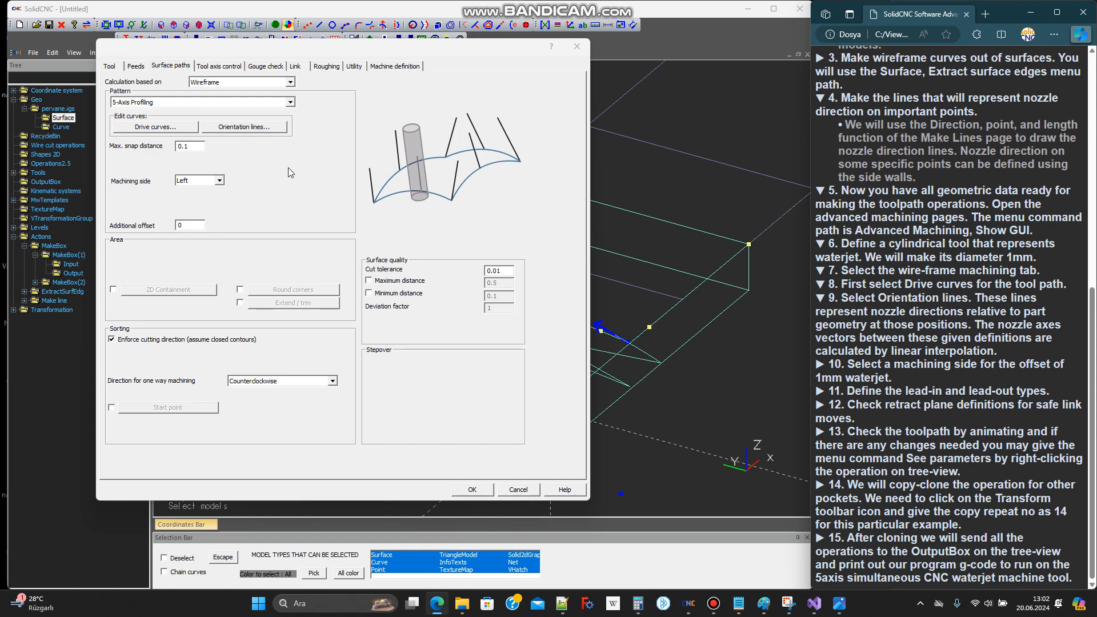
click(255, 130)
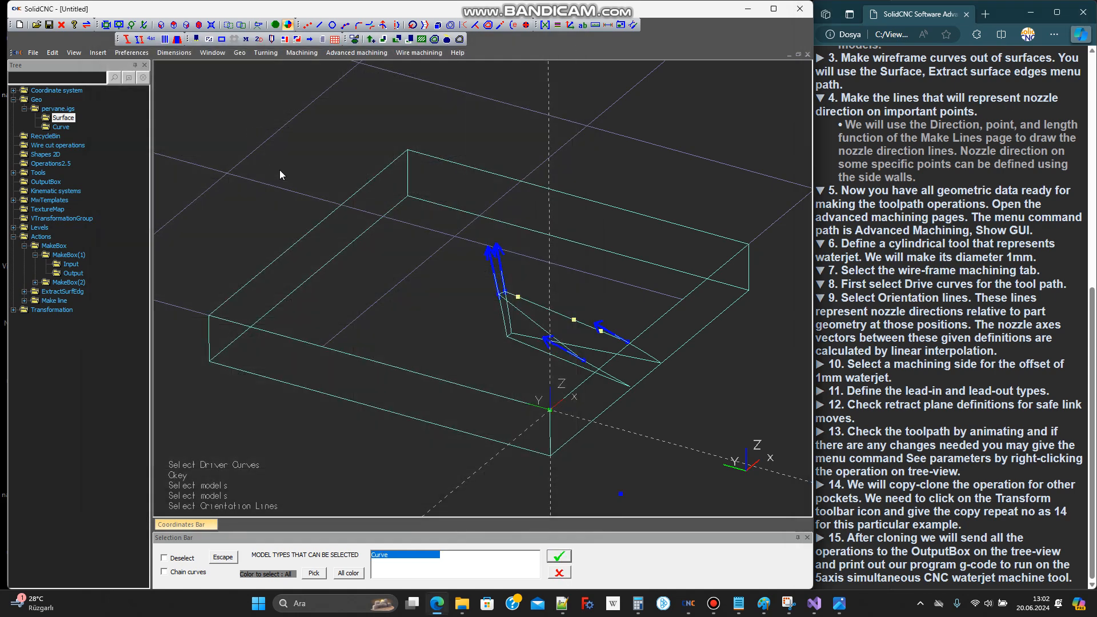
scroll(579, 353, up, 5)
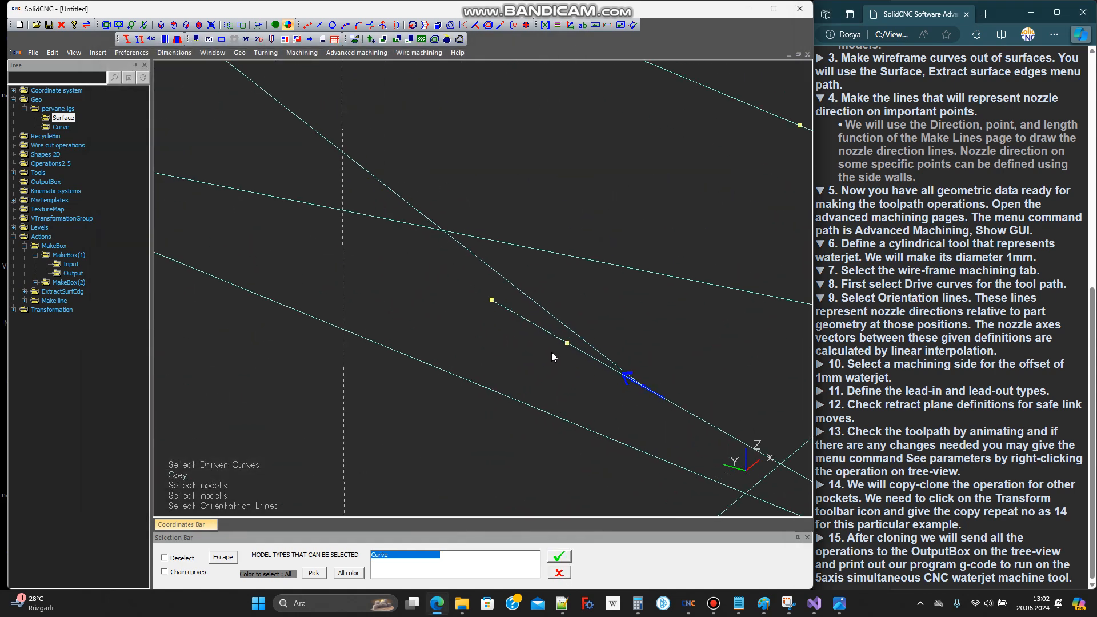
click(529, 326)
scroll(461, 351, down, 4)
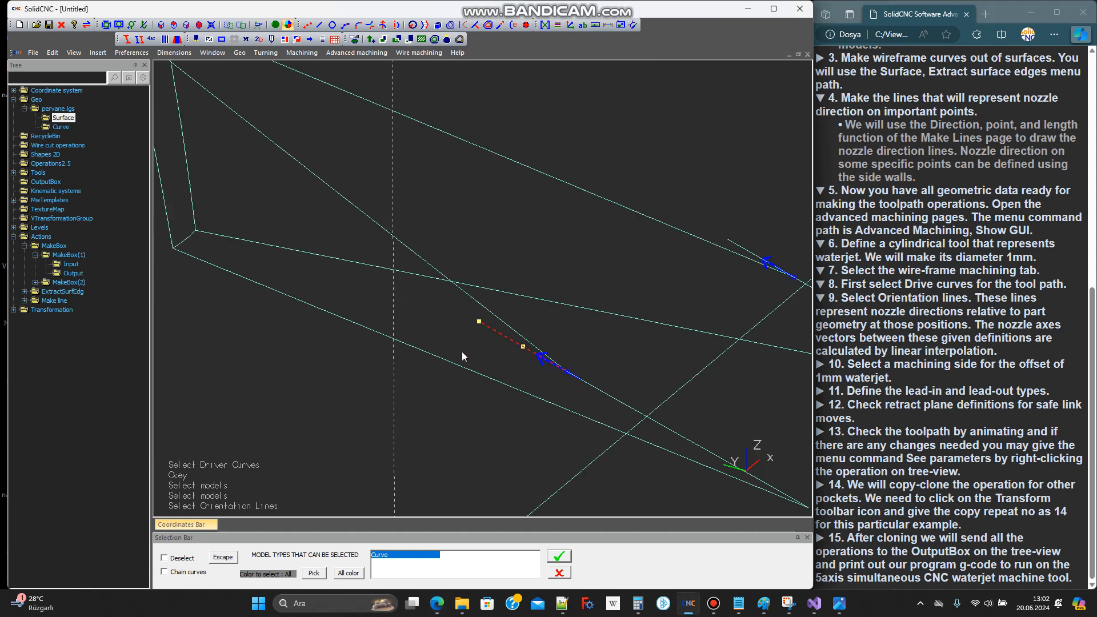
scroll(666, 286, up, 3)
click(652, 292)
scroll(668, 342, down, 3)
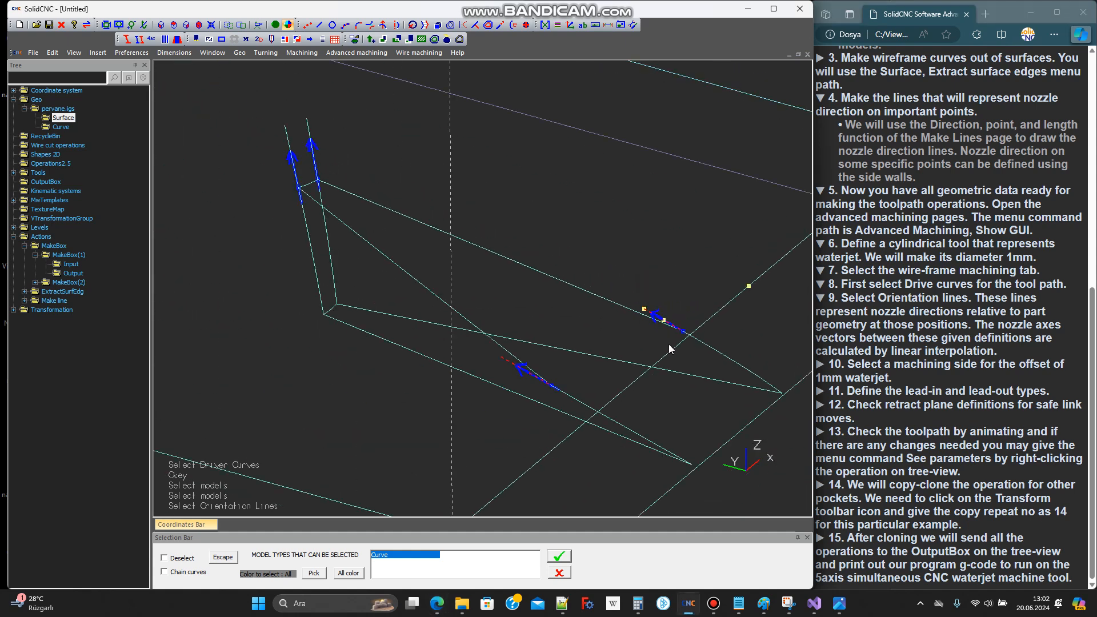
scroll(420, 209, up, 3)
click(425, 211)
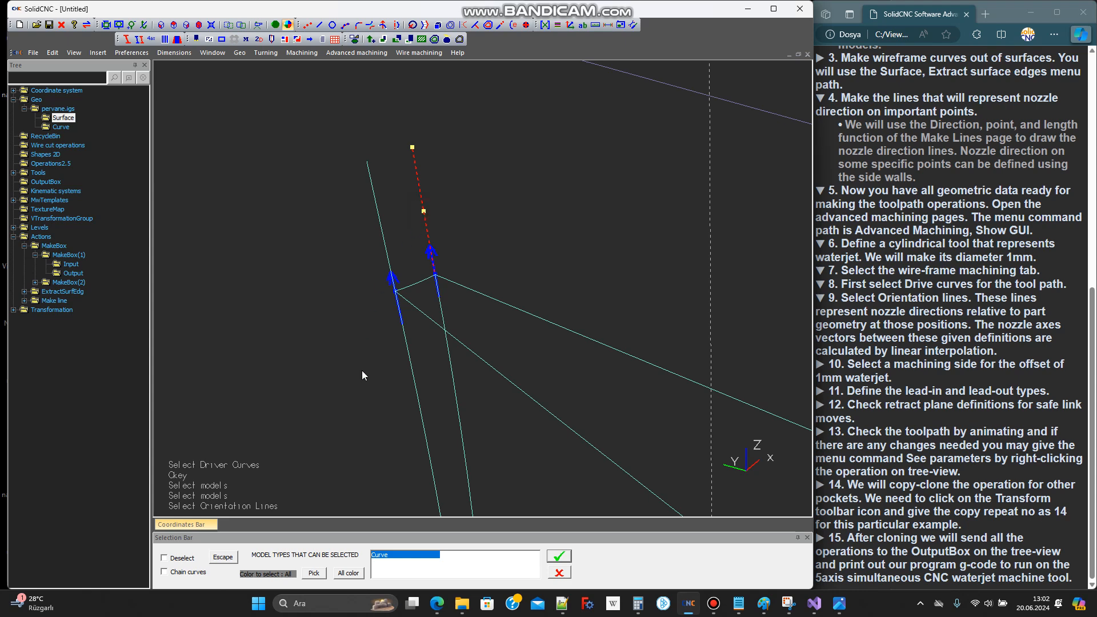
click(386, 241)
click(560, 556)
click(389, 305)
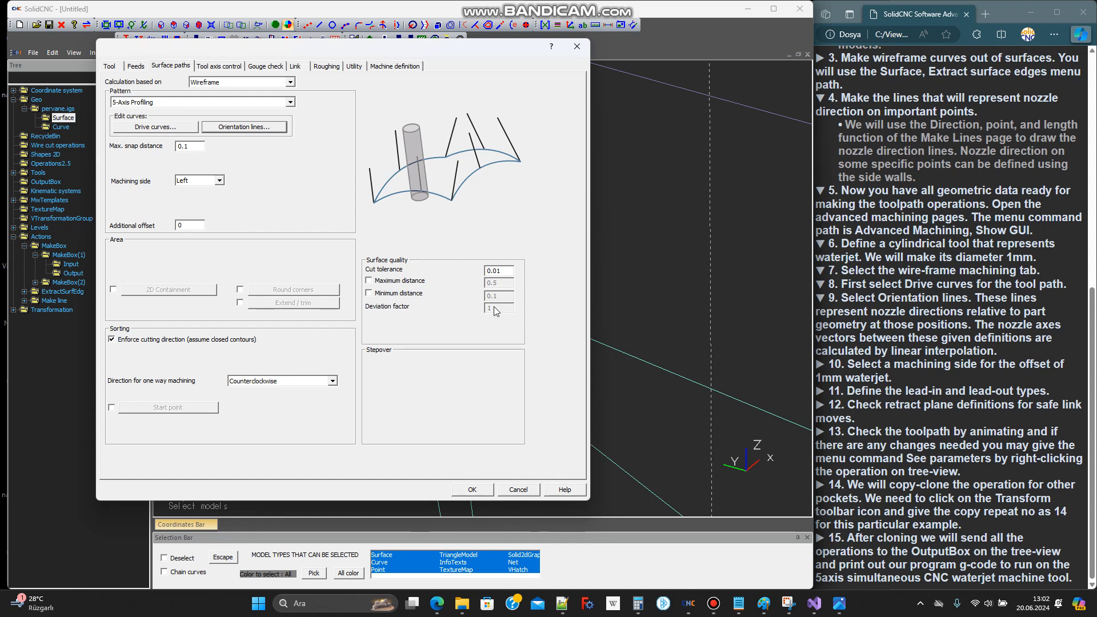
Set the machining side for the waterjet offset to Right
click(896, 370)
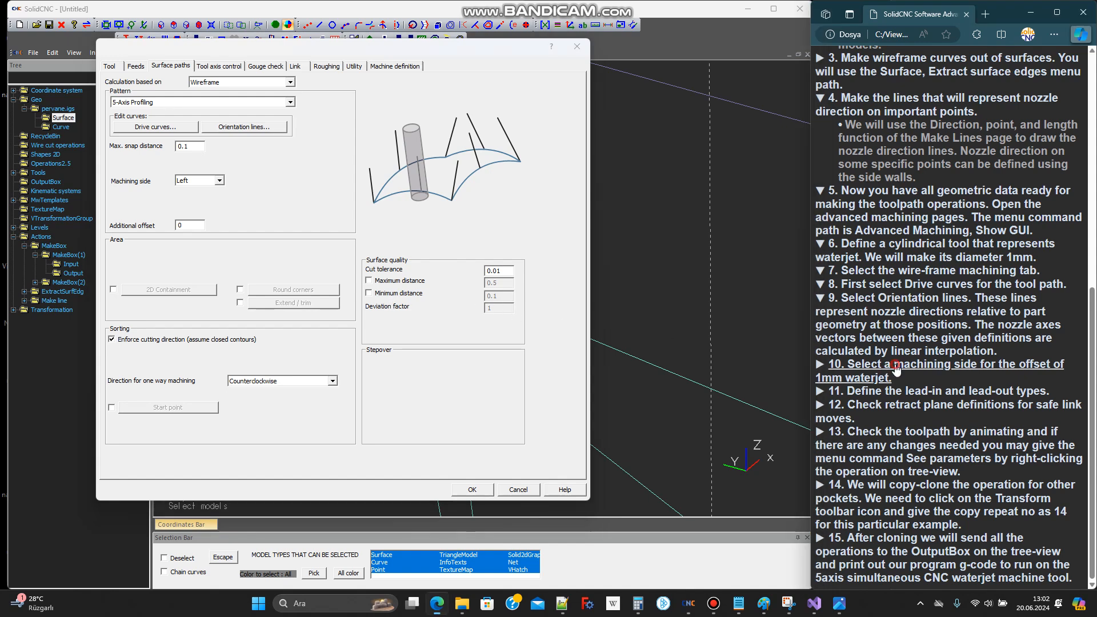
click(219, 182)
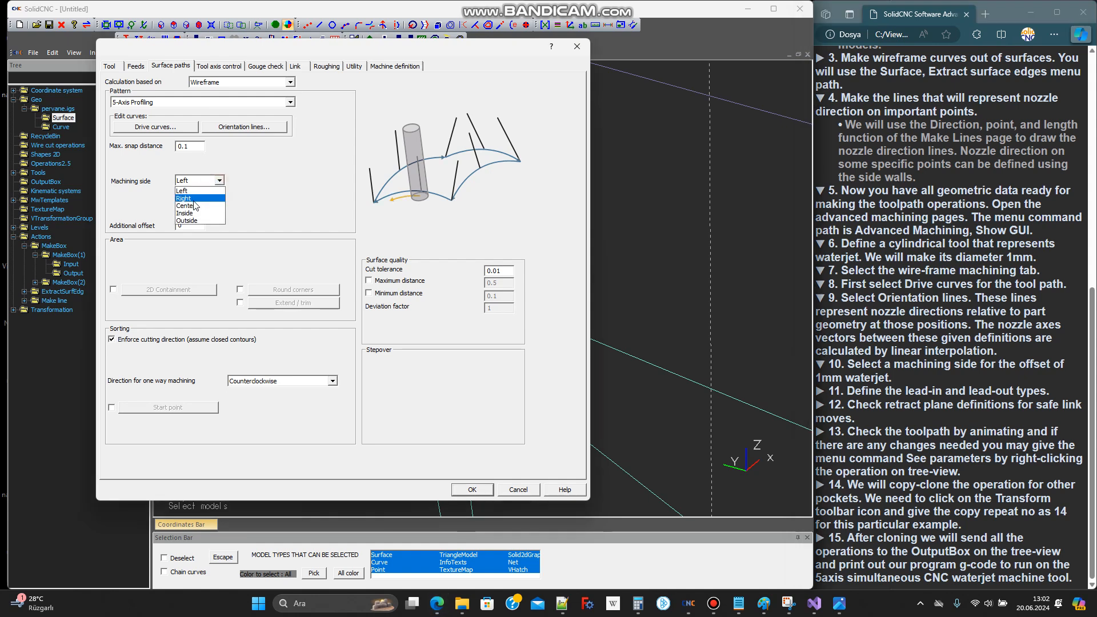
click(194, 199)
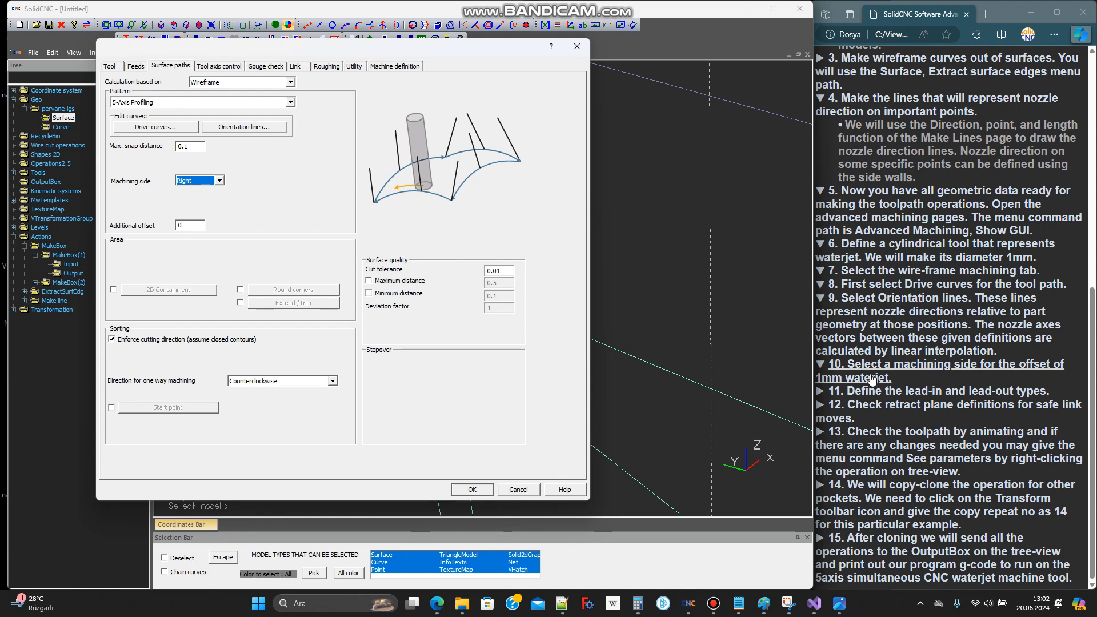
Enable Use Lead-In for the first entry and Use Lead-Out for the last exit
click(916, 394)
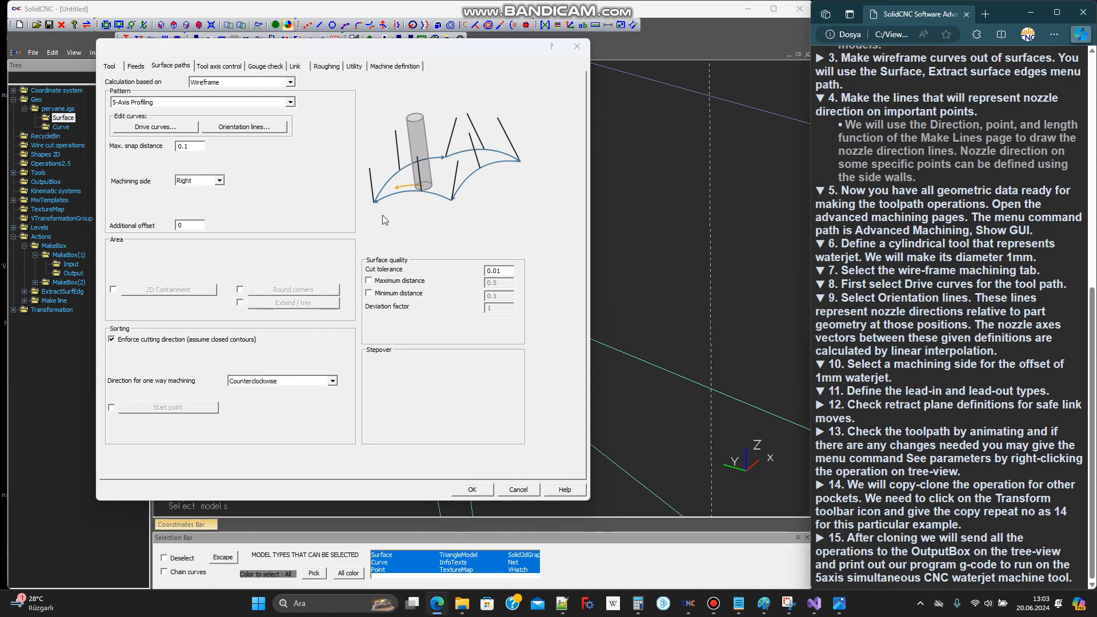
click(224, 68)
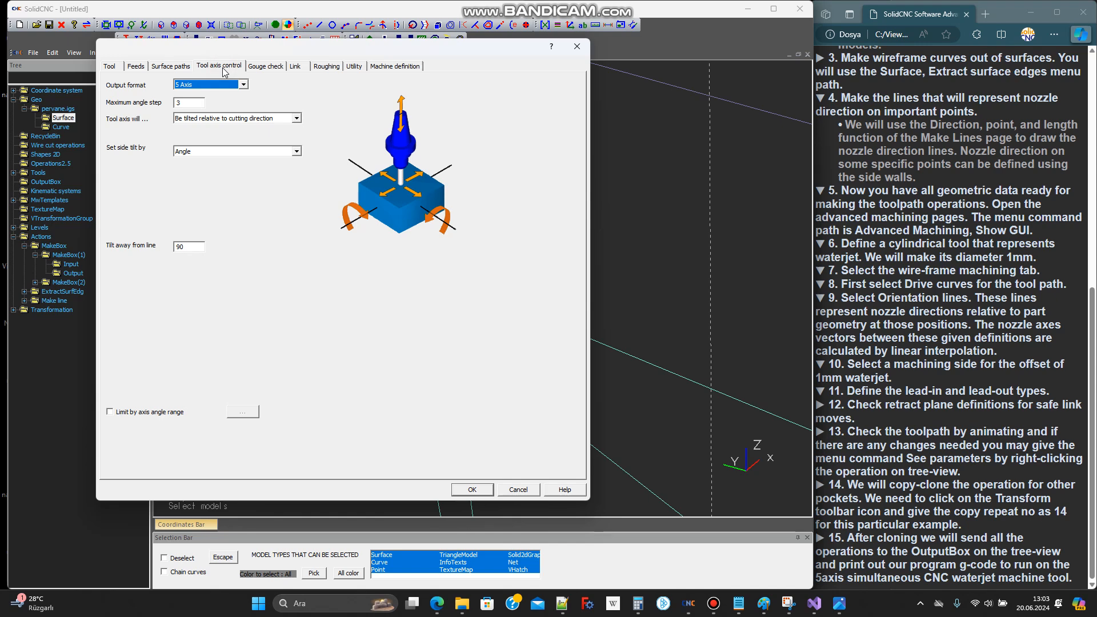
click(295, 67)
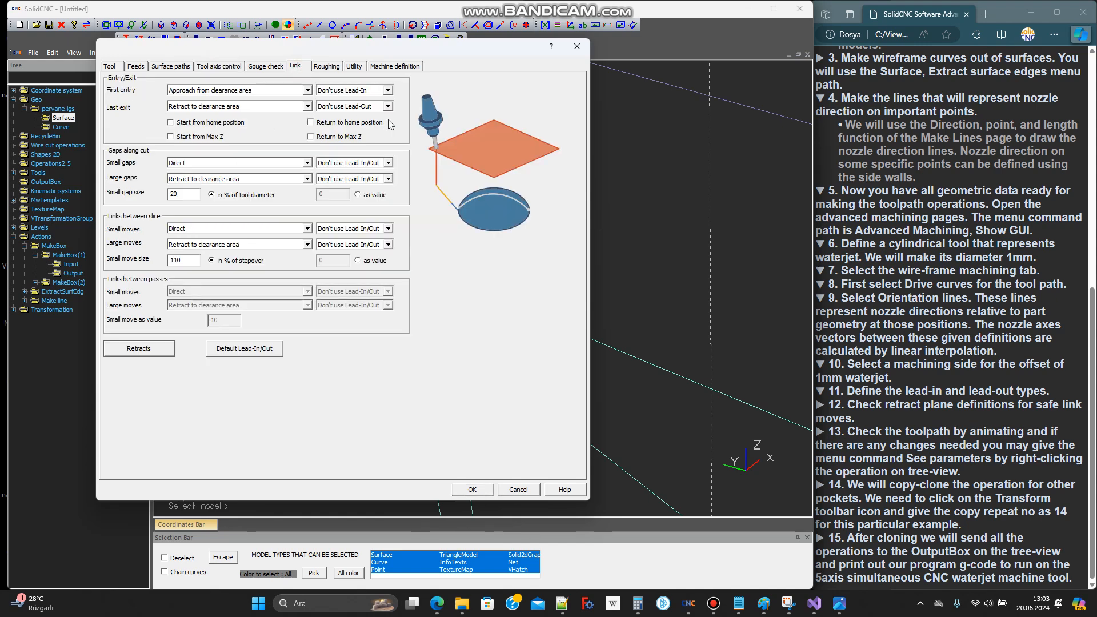
click(382, 91)
click(356, 101)
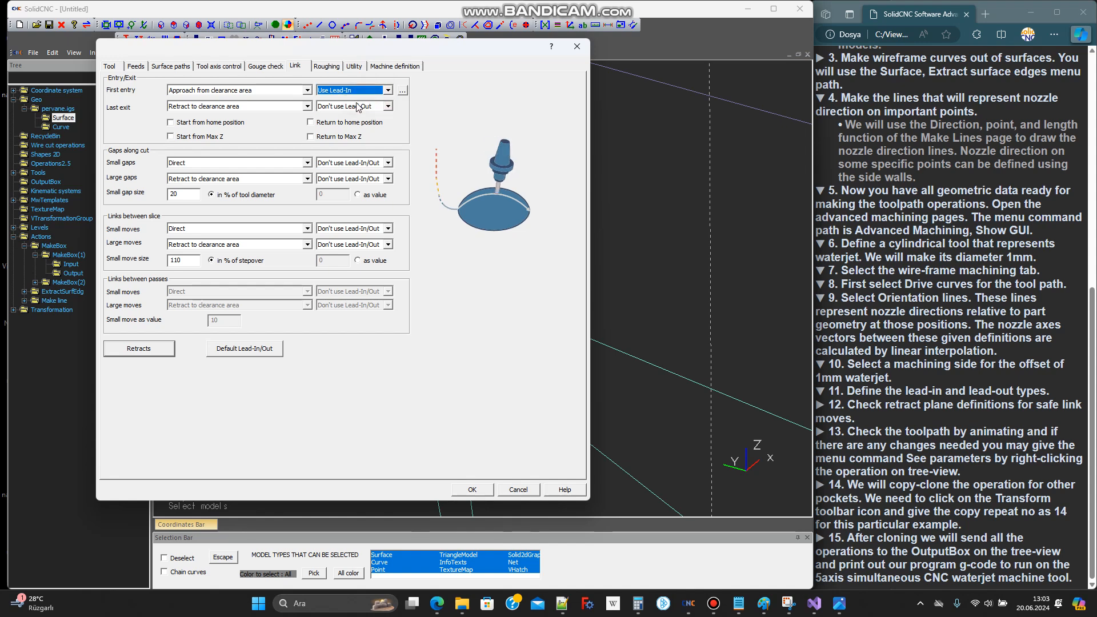
click(380, 107)
click(359, 117)
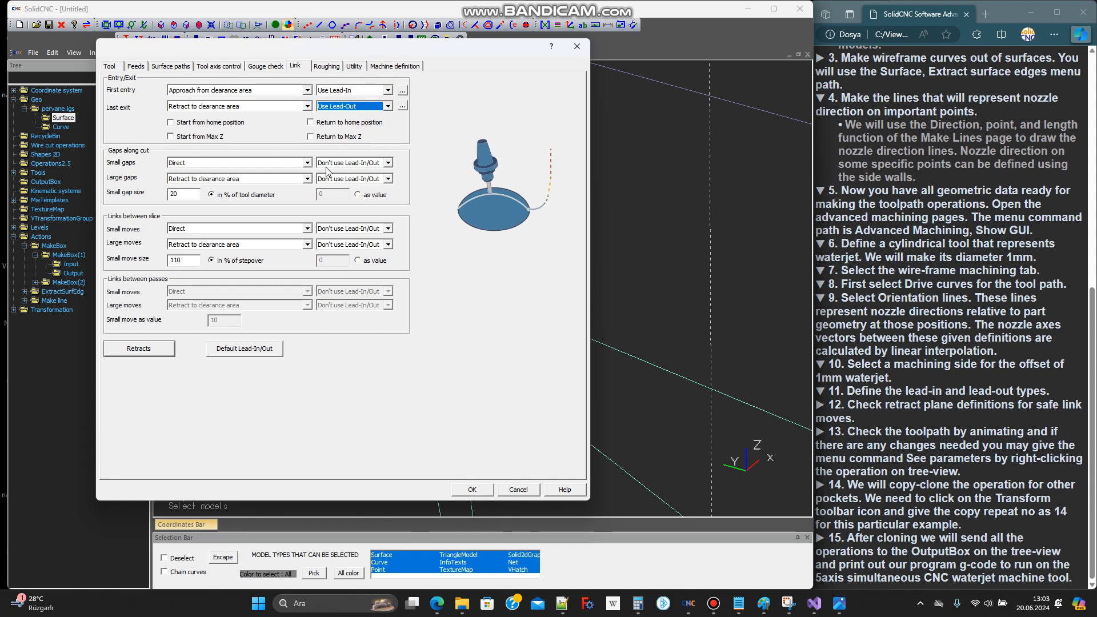
Set the default lead-in and lead-out types to Tangential line, each with a length of 5
click(239, 351)
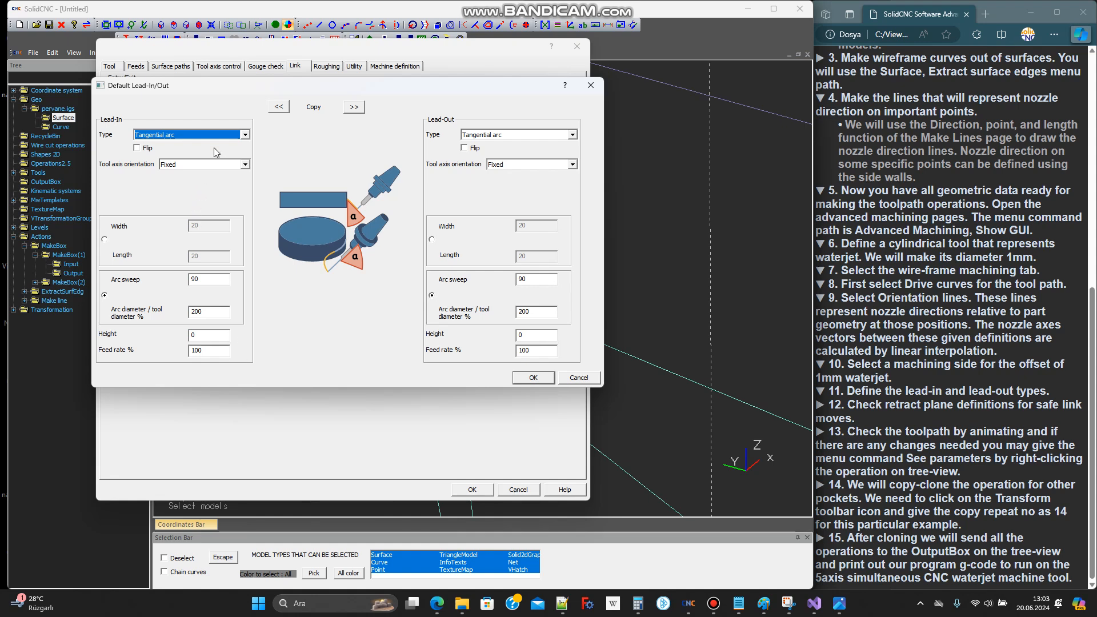
click(227, 135)
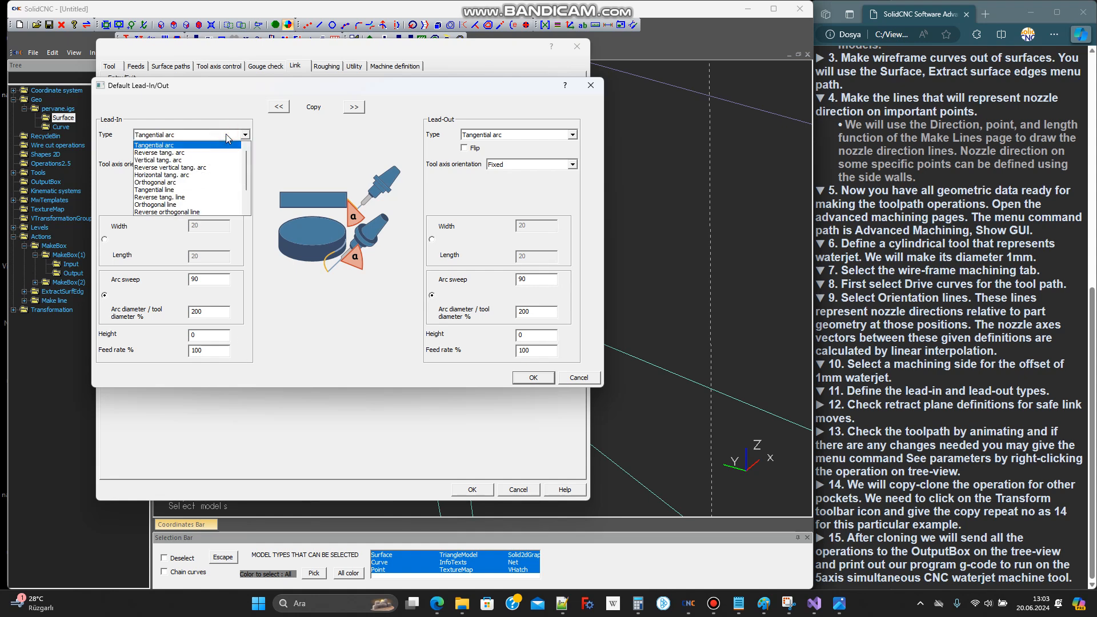
click(182, 190)
double_click(206, 257)
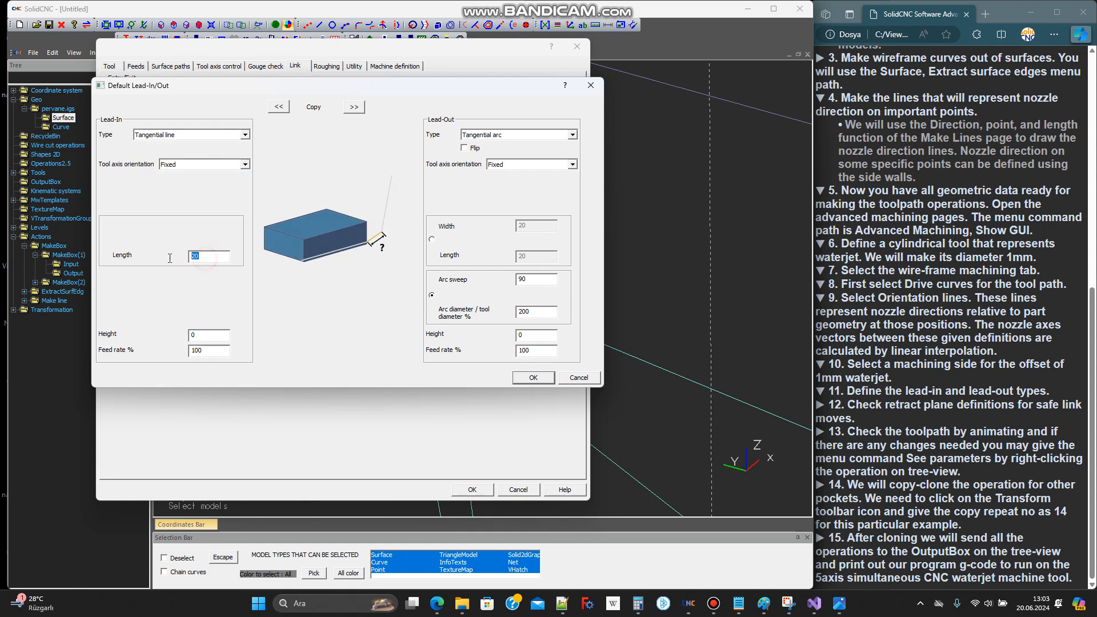
click(512, 135)
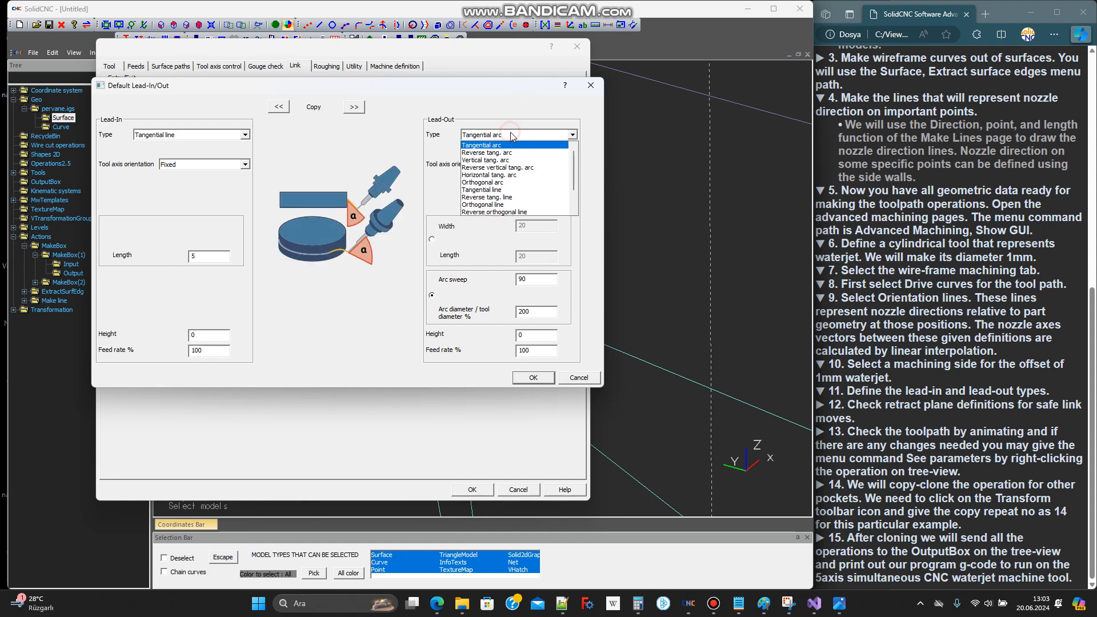
click(483, 190)
double_click(531, 256)
text(5)
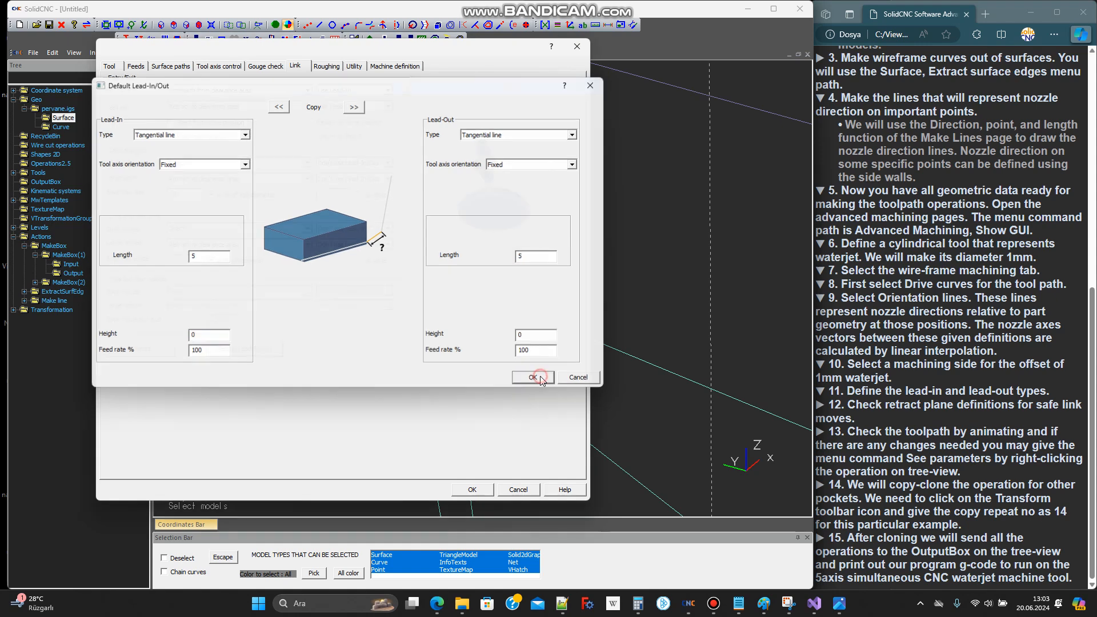
Accept the default lead-in/out settings and set the retract clearance plane's user-defined height to 100
click(537, 377)
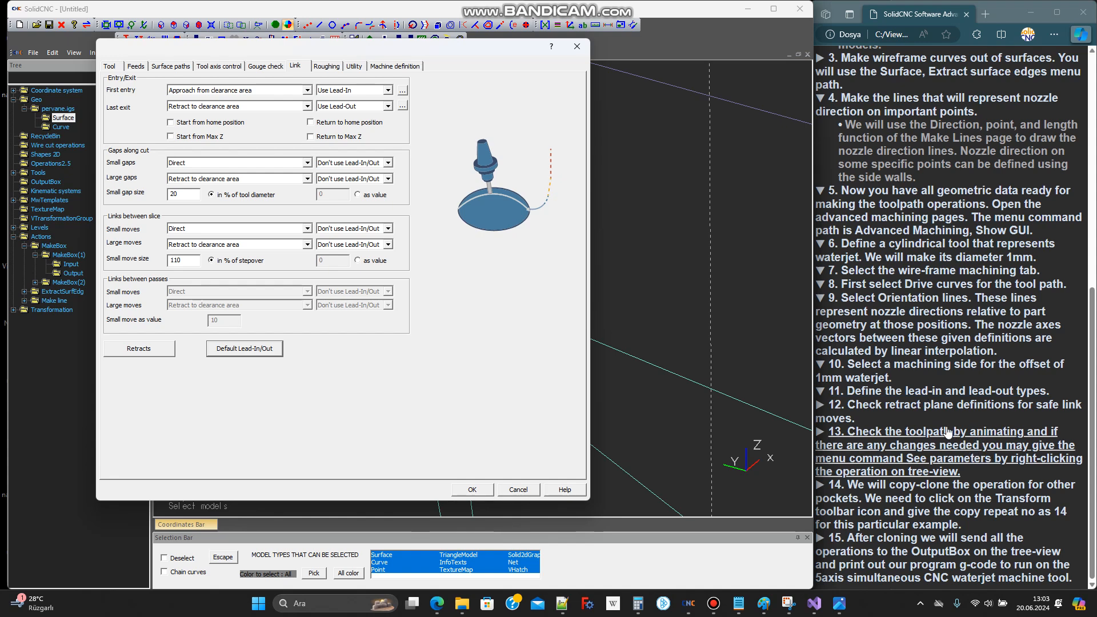
click(937, 409)
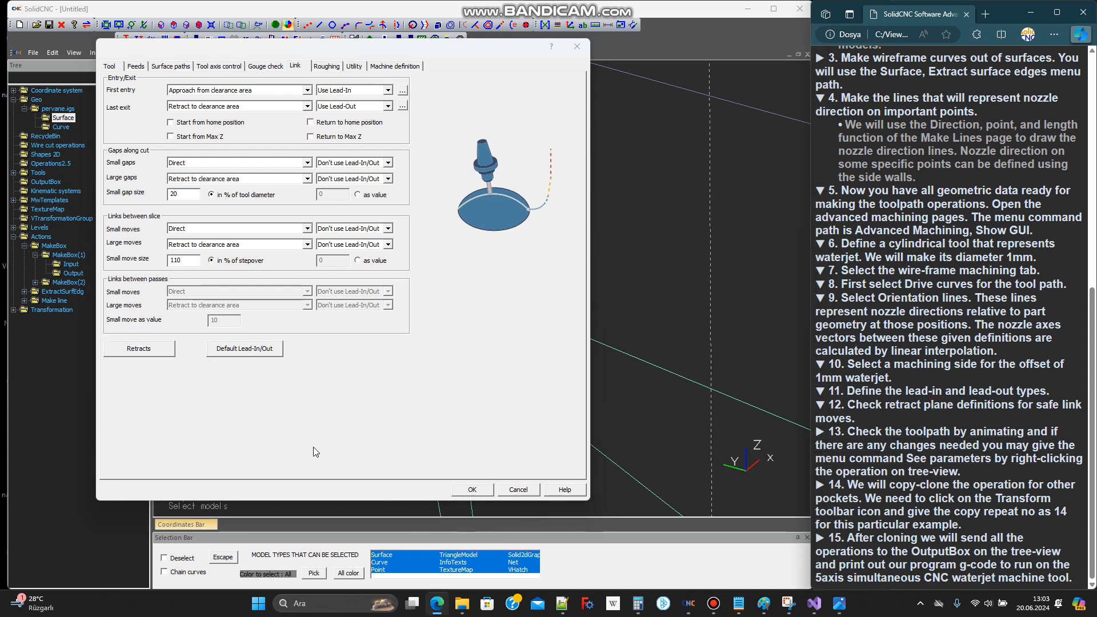
click(139, 348)
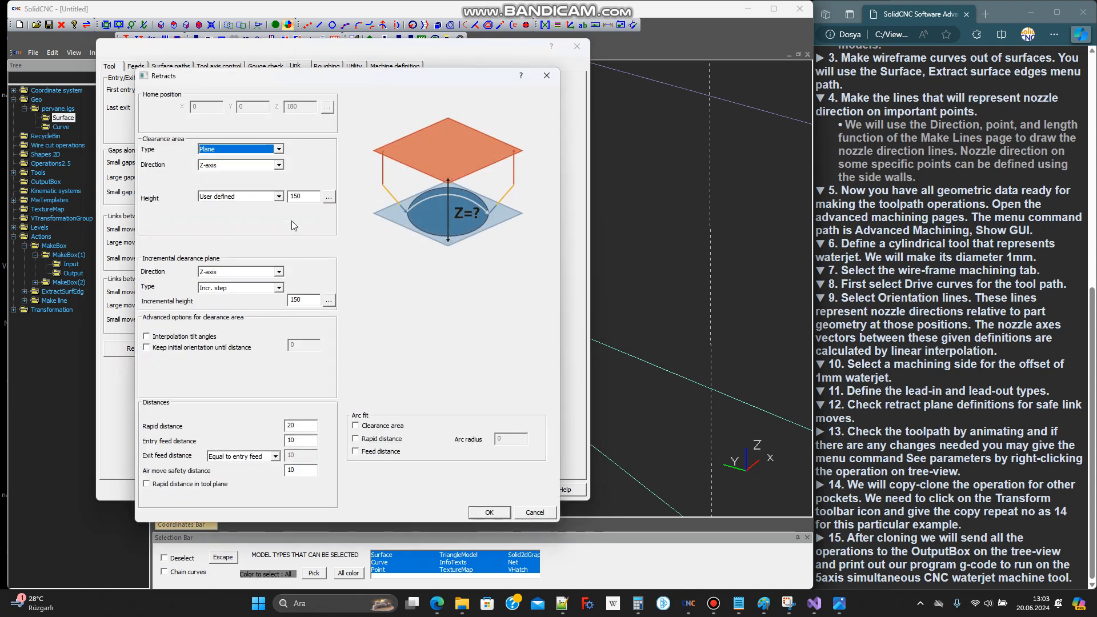
double_click(302, 196)
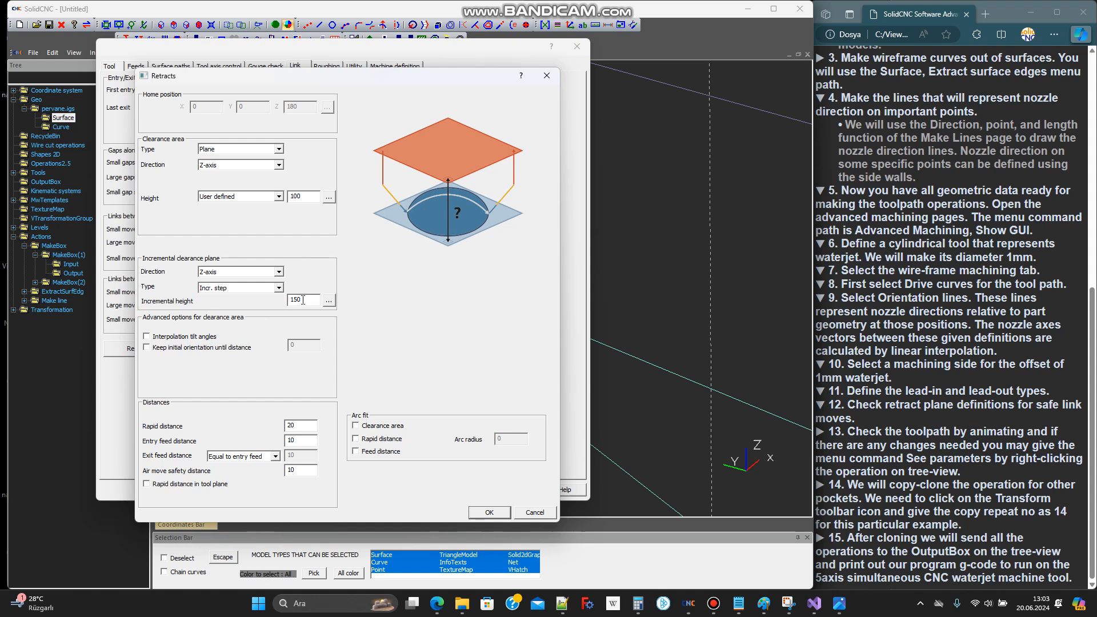
click(487, 512)
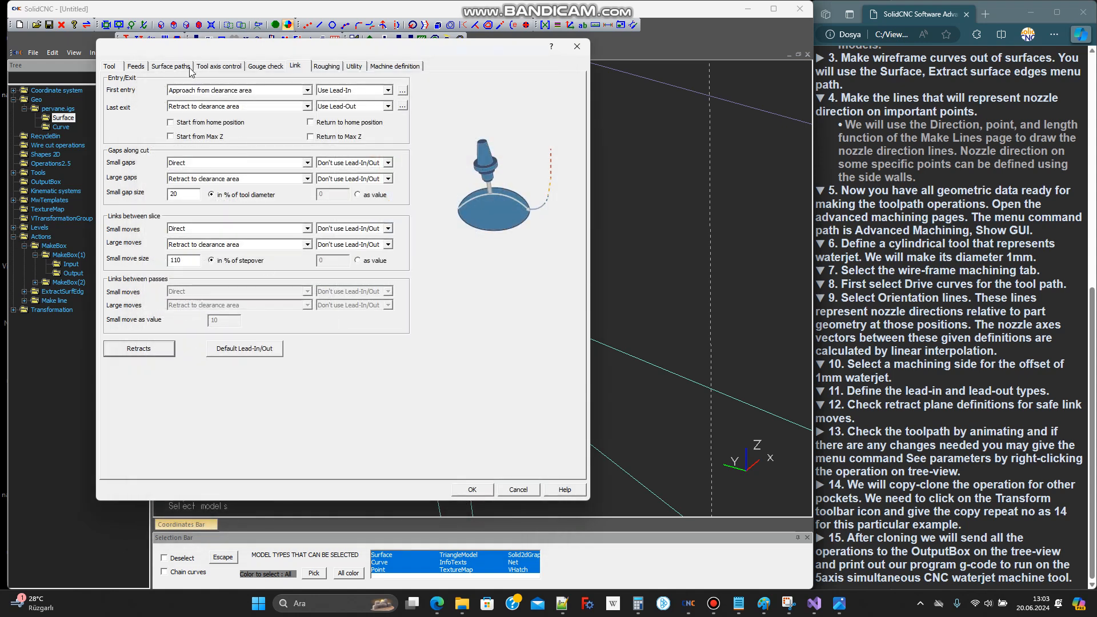
Set the tool axis tilt away from line to 0 and calculate the toolpath
click(221, 67)
double_click(186, 250)
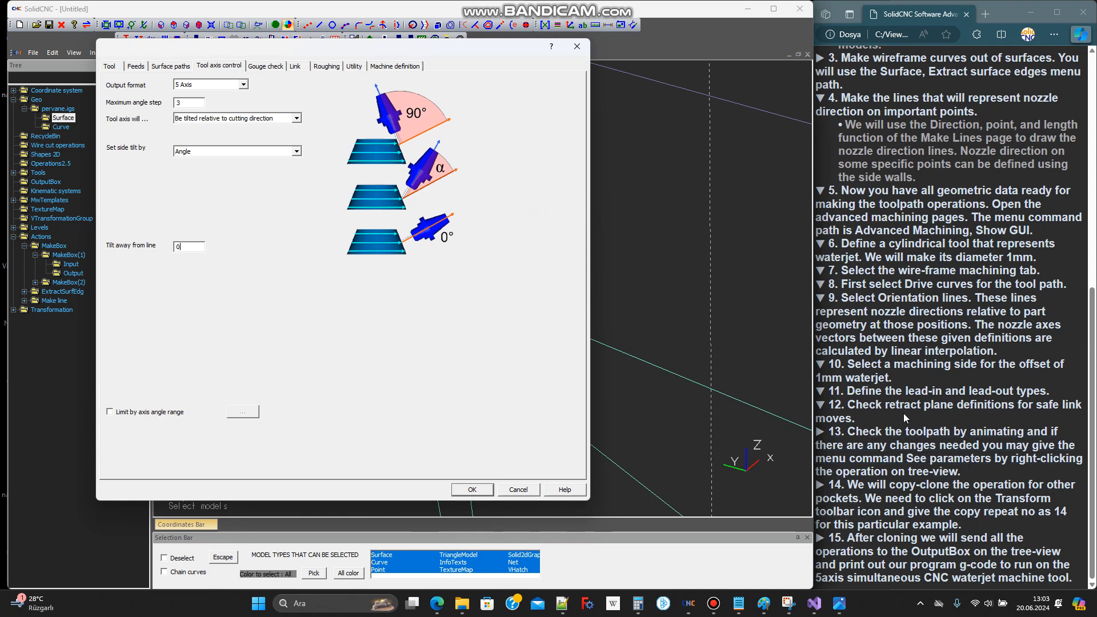
click(471, 489)
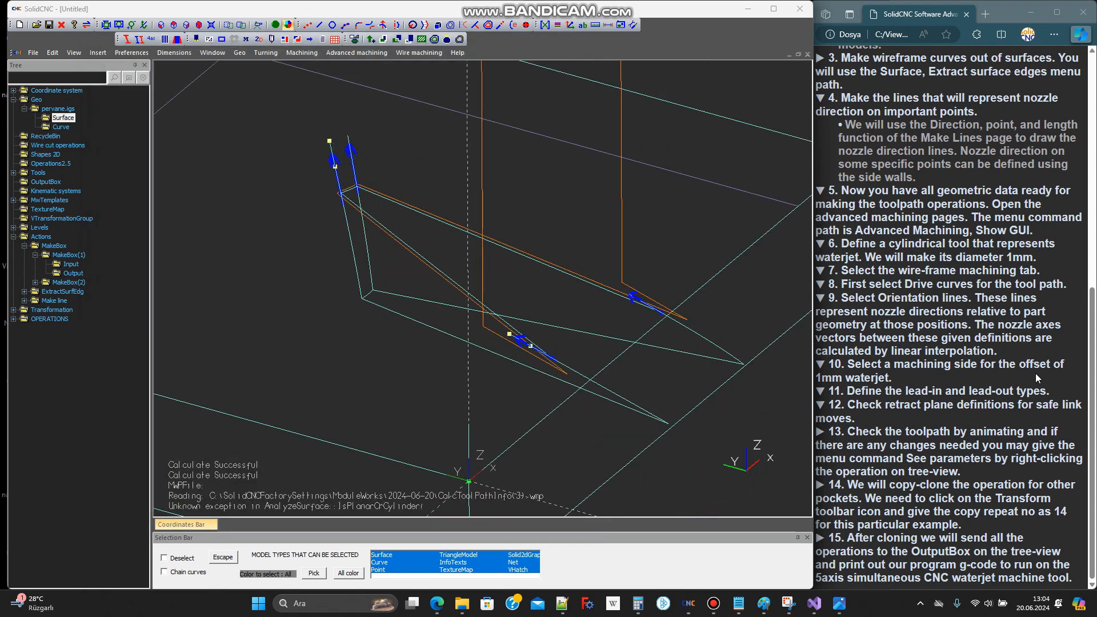
Open a simple animation of the MWop(1) operation and move its window clear of the toolpath
click(926, 444)
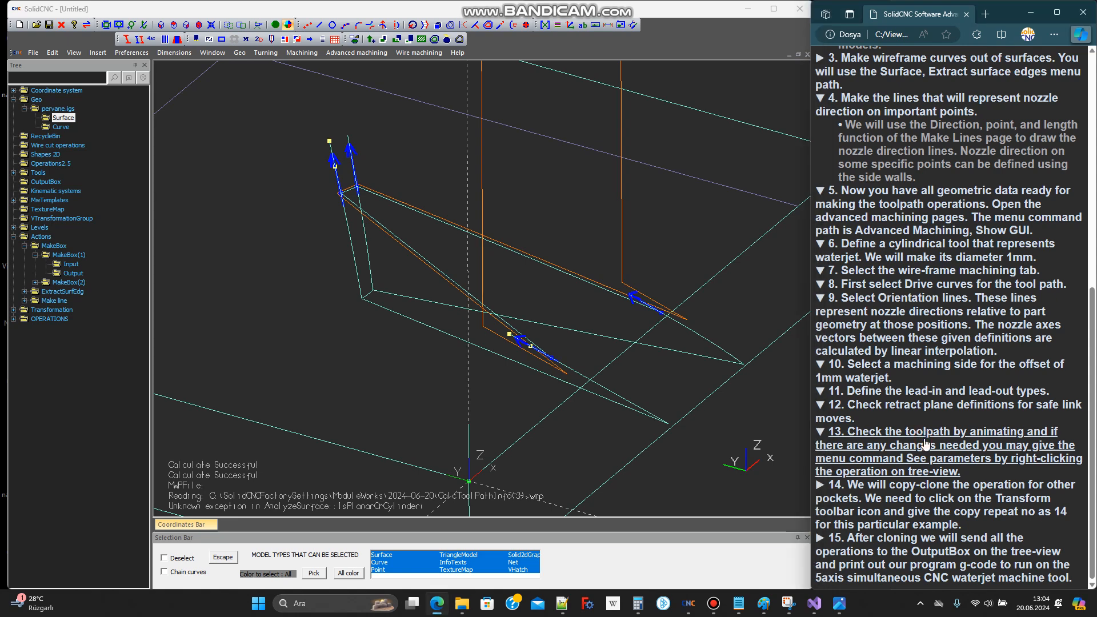
click(13, 319)
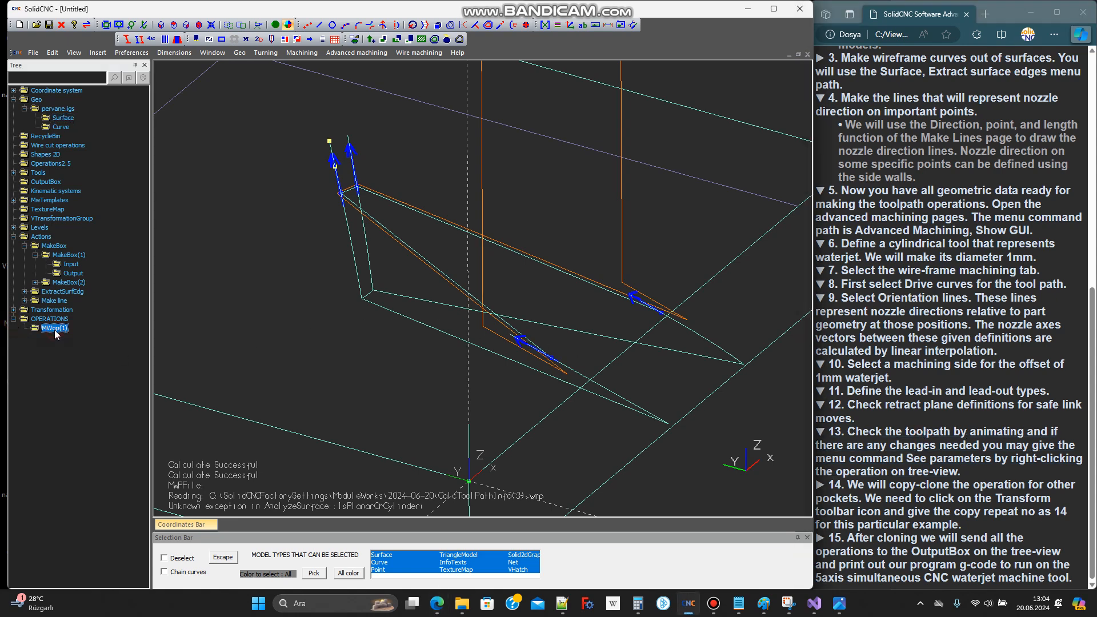
right_click(54, 330)
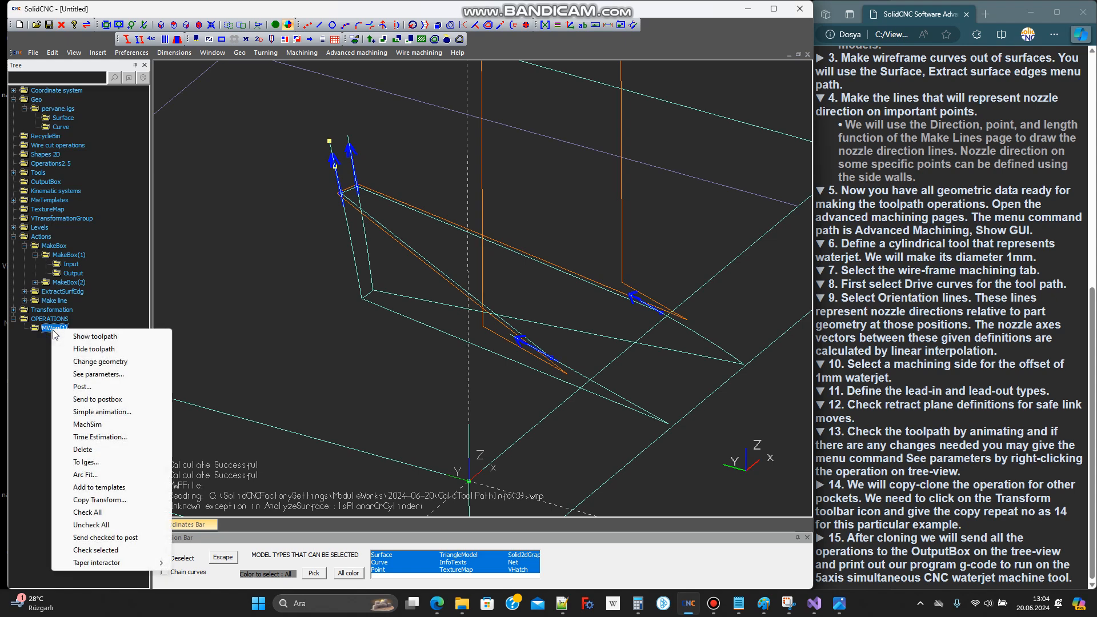
click(115, 411)
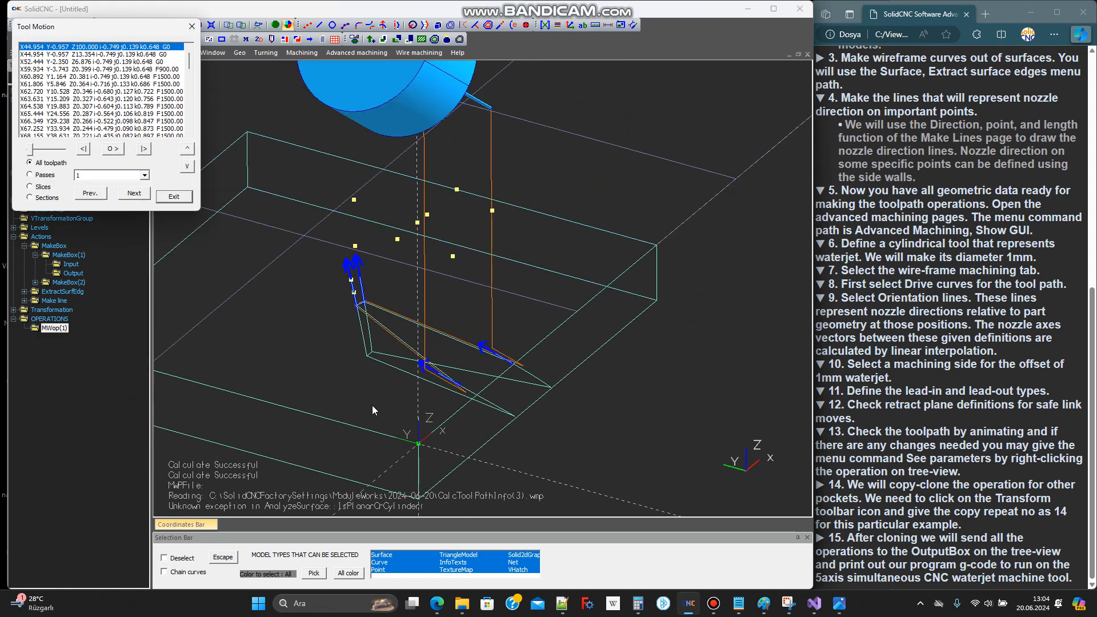
drag(89, 34, 191, 139)
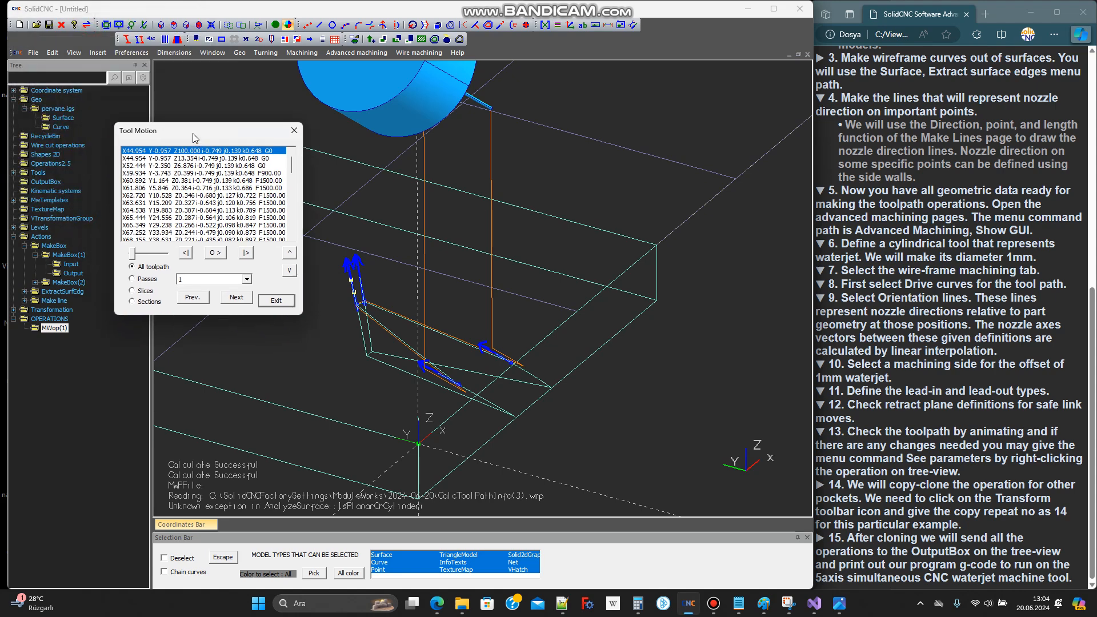
Show the impeller surfaces of pervane.igs together with the pocket toolpath
click(70, 122)
right_click(70, 121)
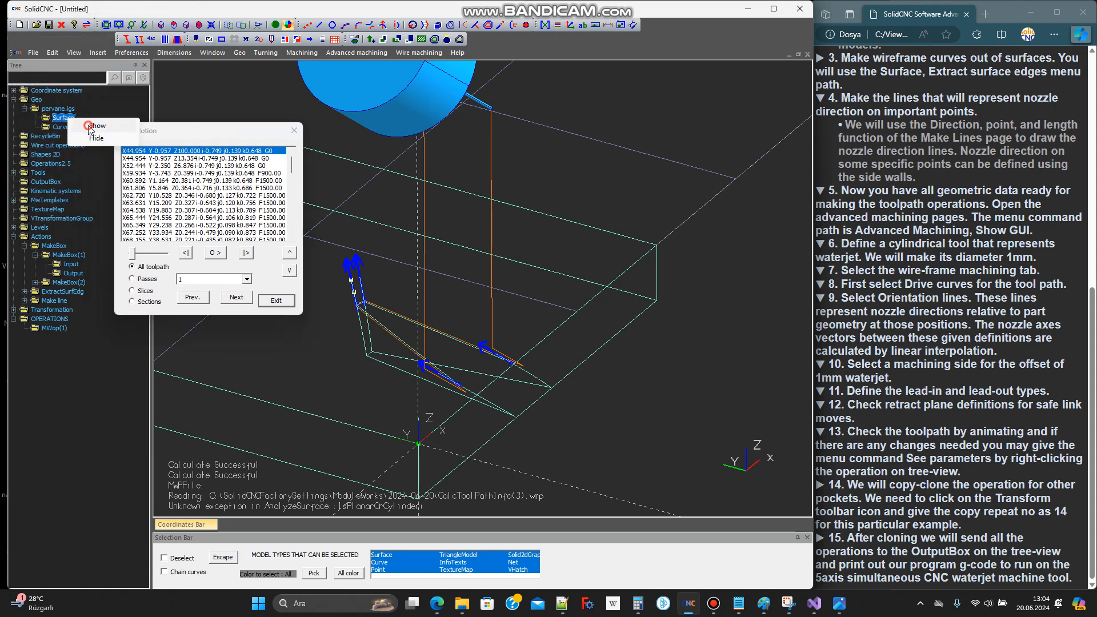
click(87, 127)
scroll(503, 363, up, 5)
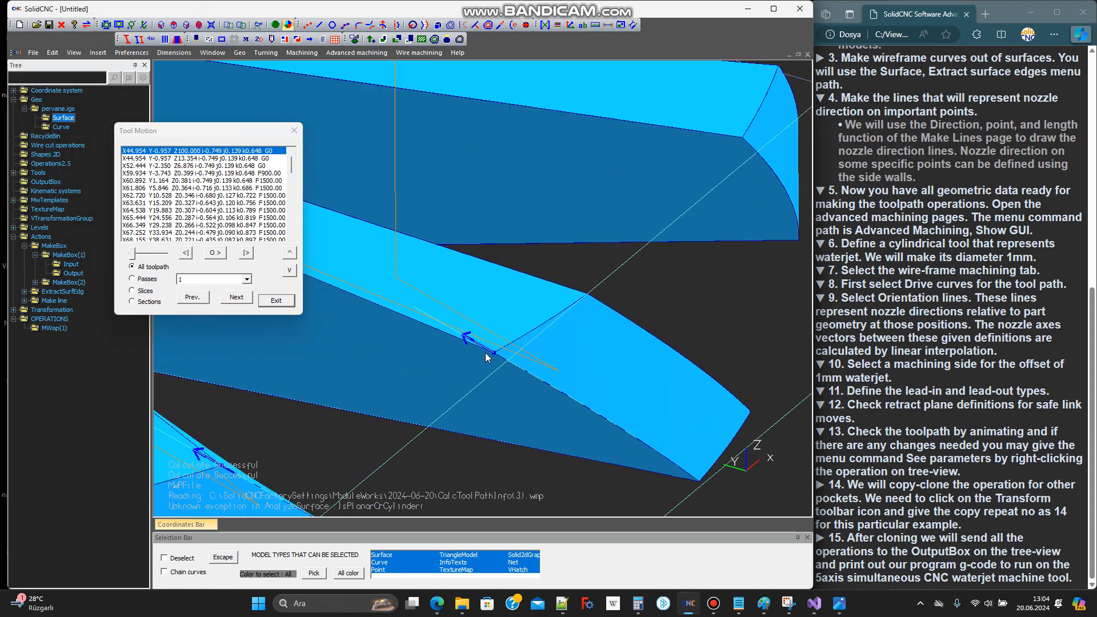
middle_drag(488, 353, 515, 346)
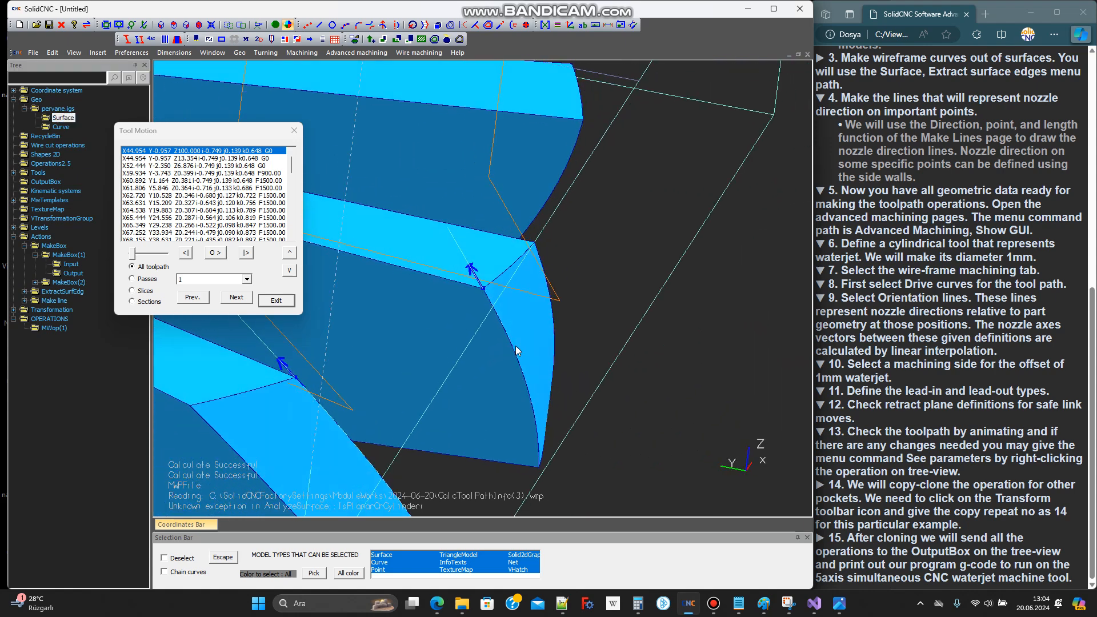
Step the tool through the first toolpath moves, examine its side relative to the pocket edge, and close the animation
click(246, 252)
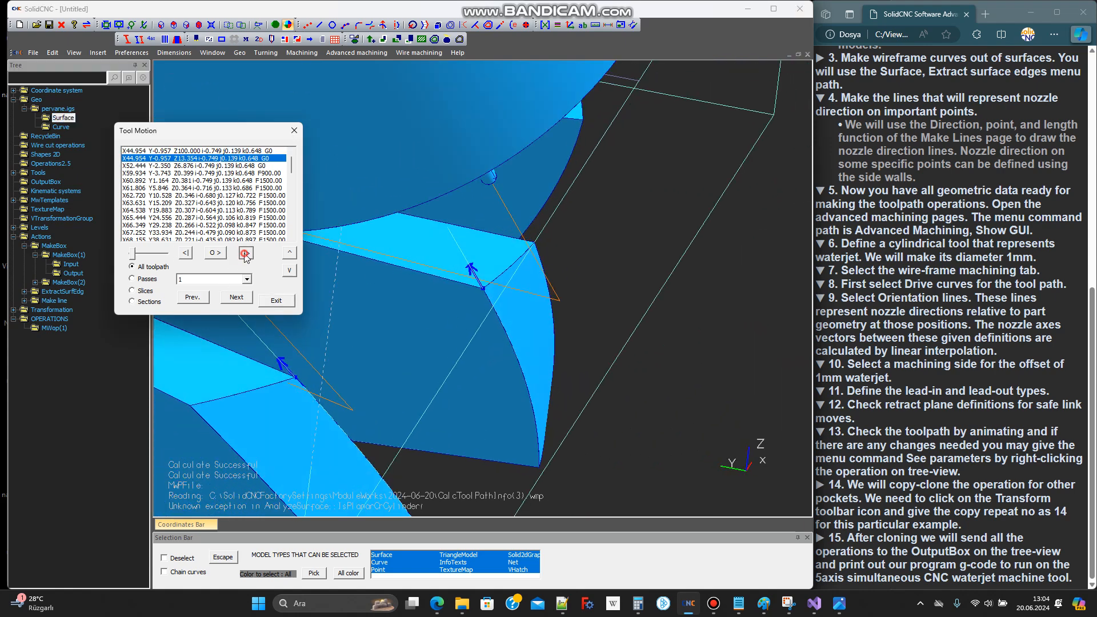
click(246, 253)
click(247, 253)
middle_drag(517, 354, 413, 331)
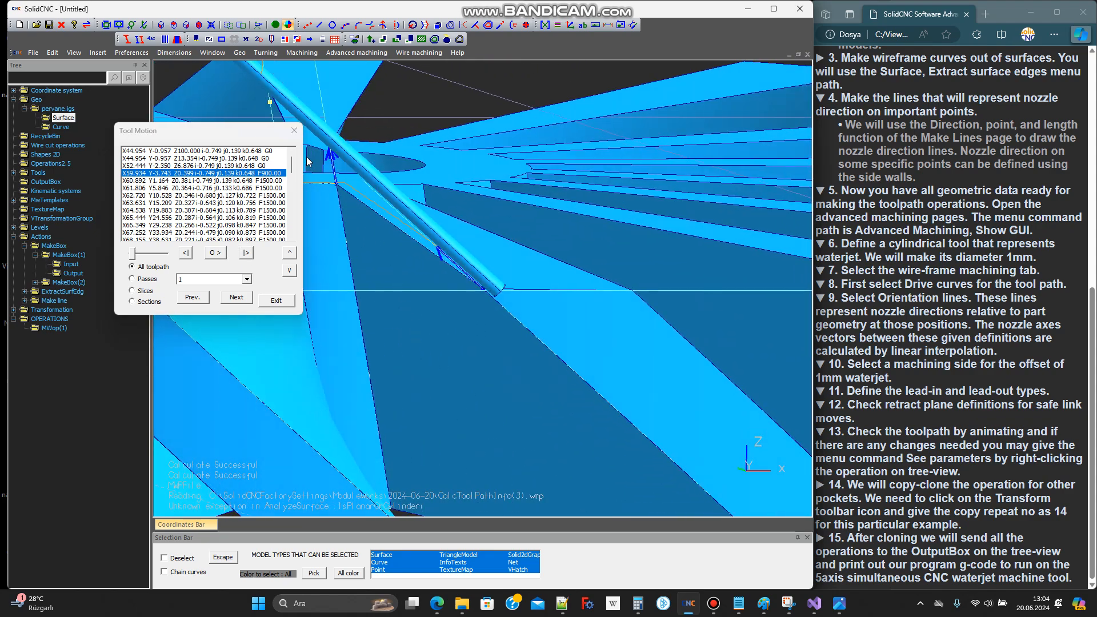
click(293, 132)
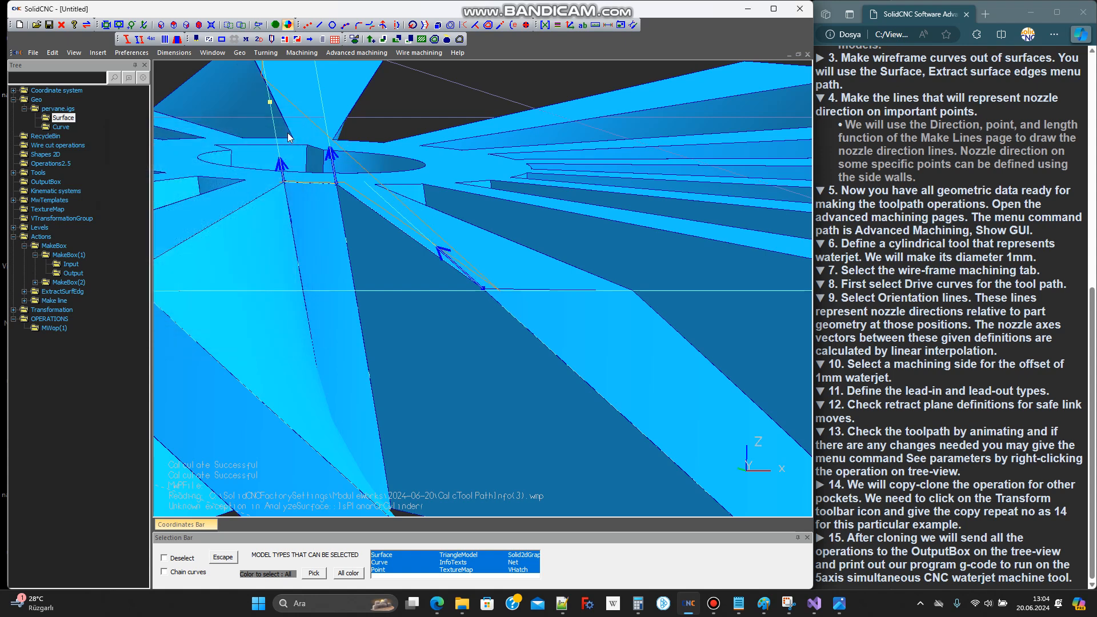
Change the machining side of the MWop(1) operation to Left and recalculate the toolpath
right_click(57, 326)
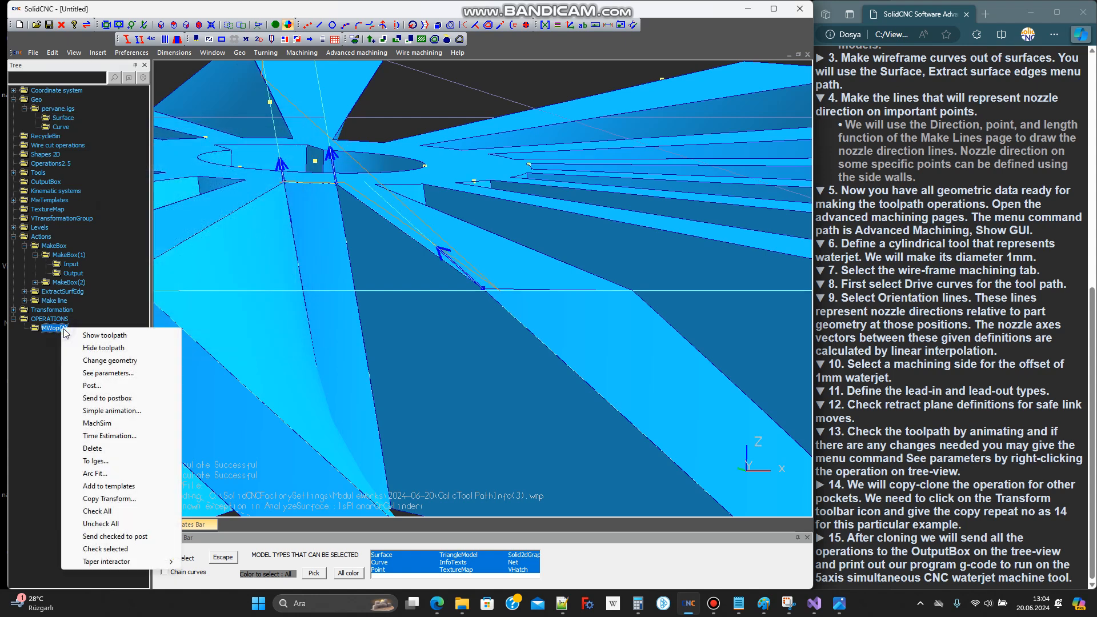
click(108, 374)
click(155, 148)
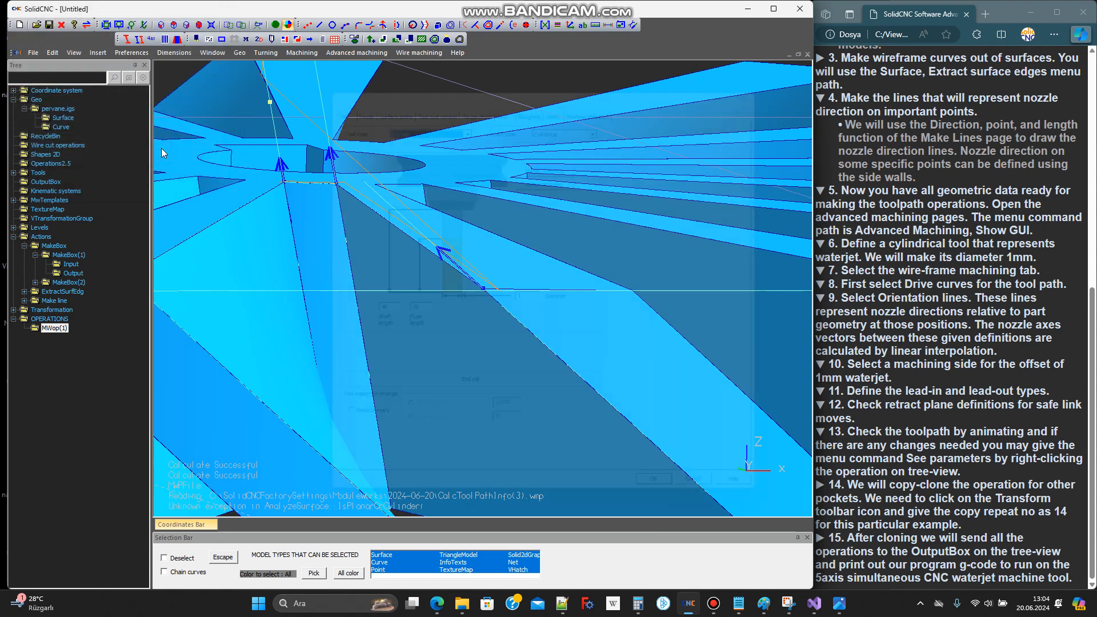
click(386, 93)
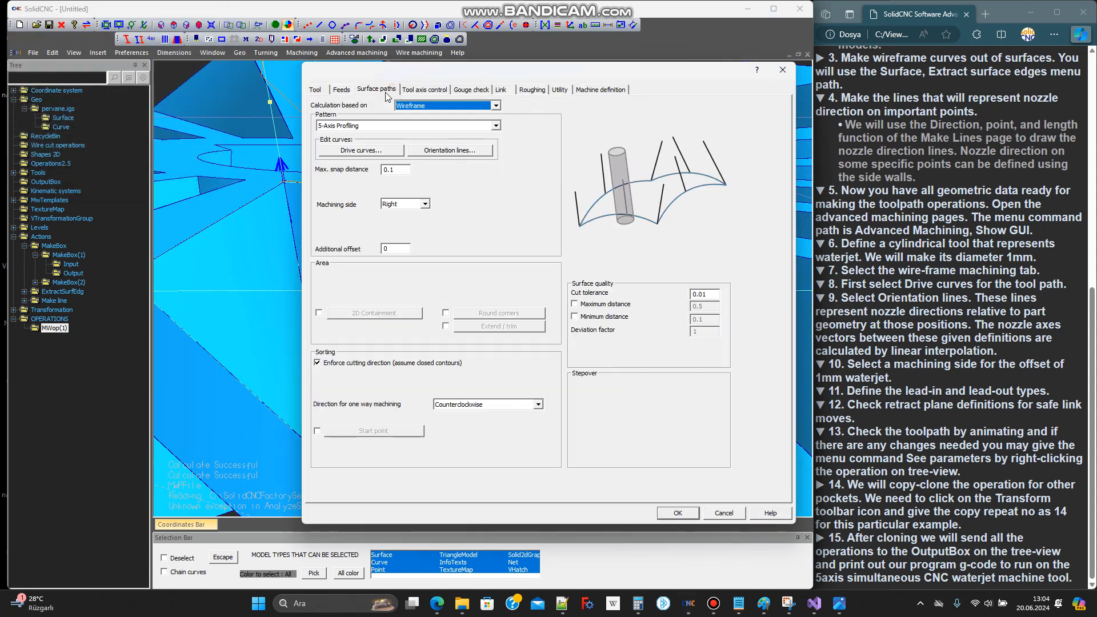
click(407, 204)
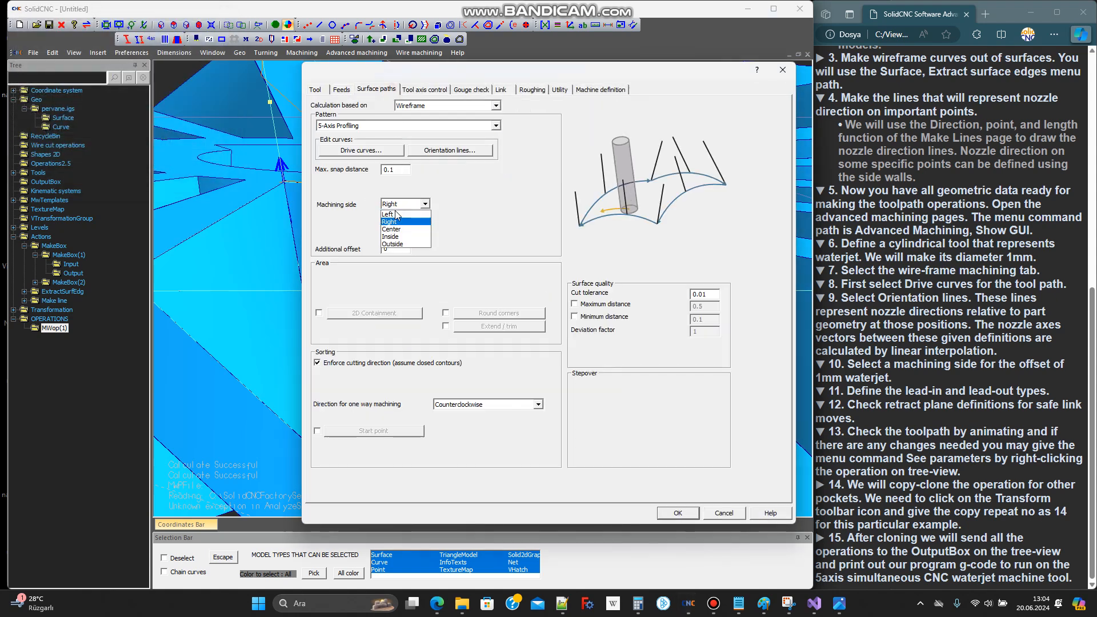
click(391, 214)
click(682, 513)
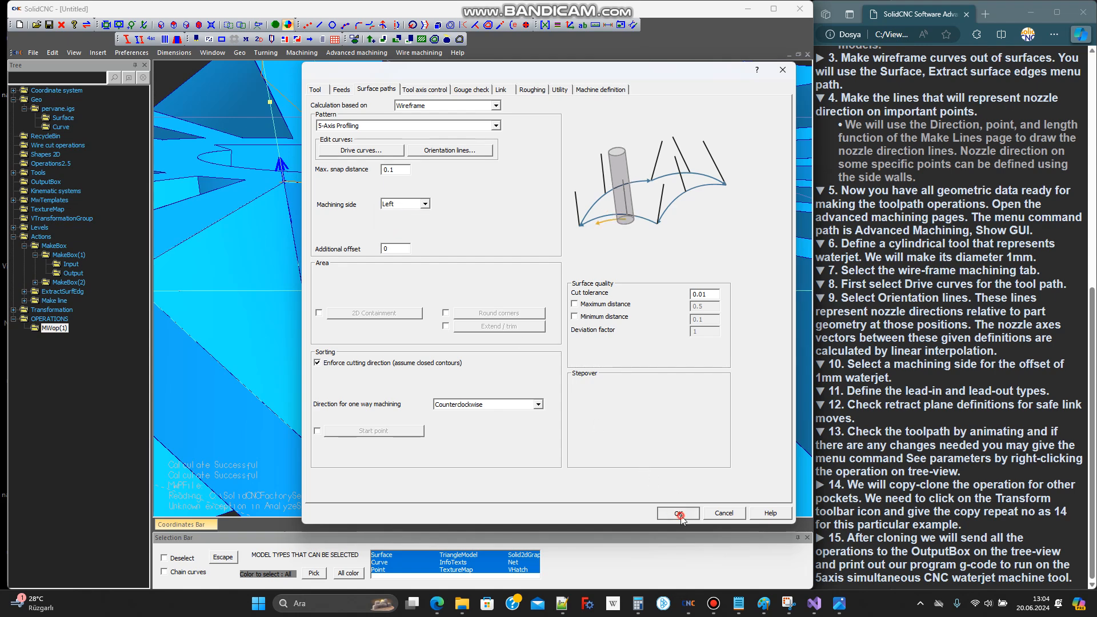
Animate the recalculated MWop(1) toolpath through its entry moves and examine the tool against the pocket edge
middle_drag(493, 291, 479, 331)
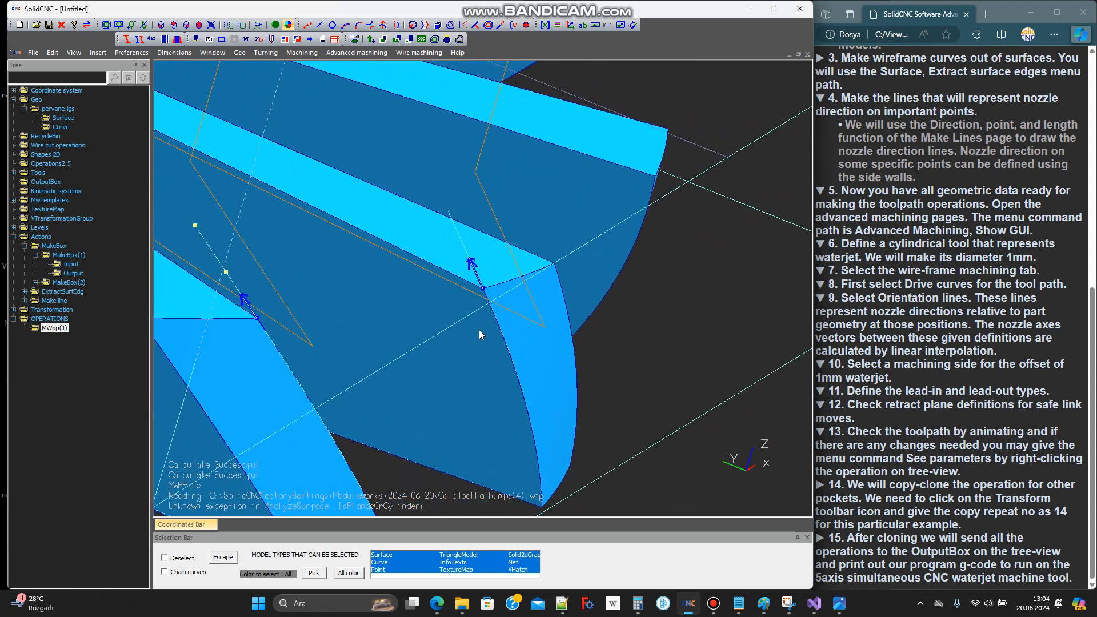
right_click(51, 332)
click(101, 414)
click(246, 252)
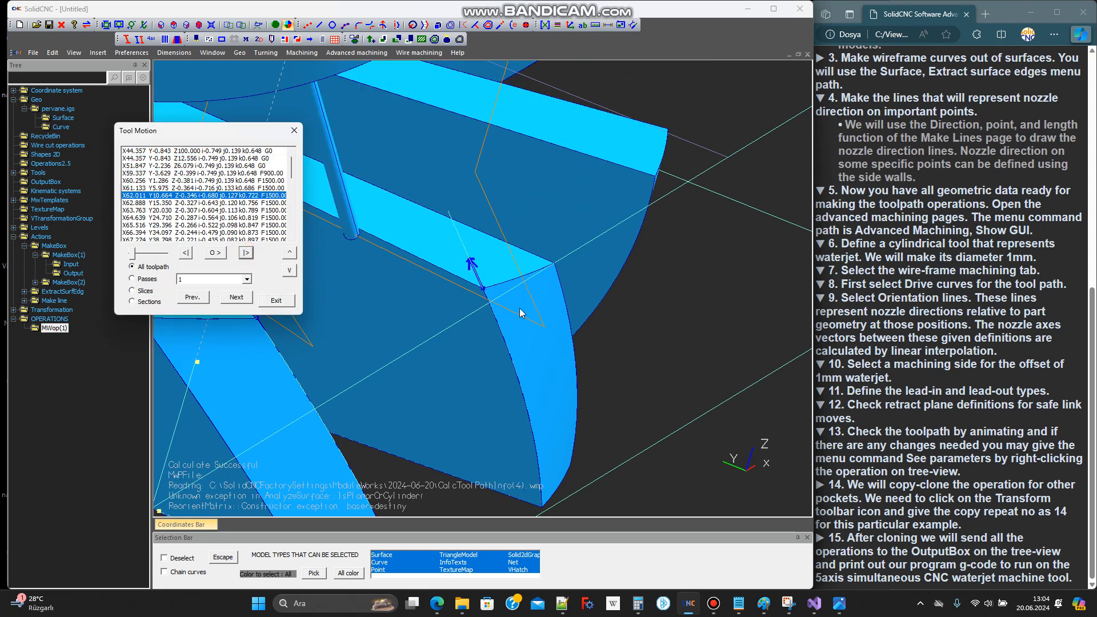
middle_drag(482, 286, 465, 284)
scroll(490, 267, down, 6)
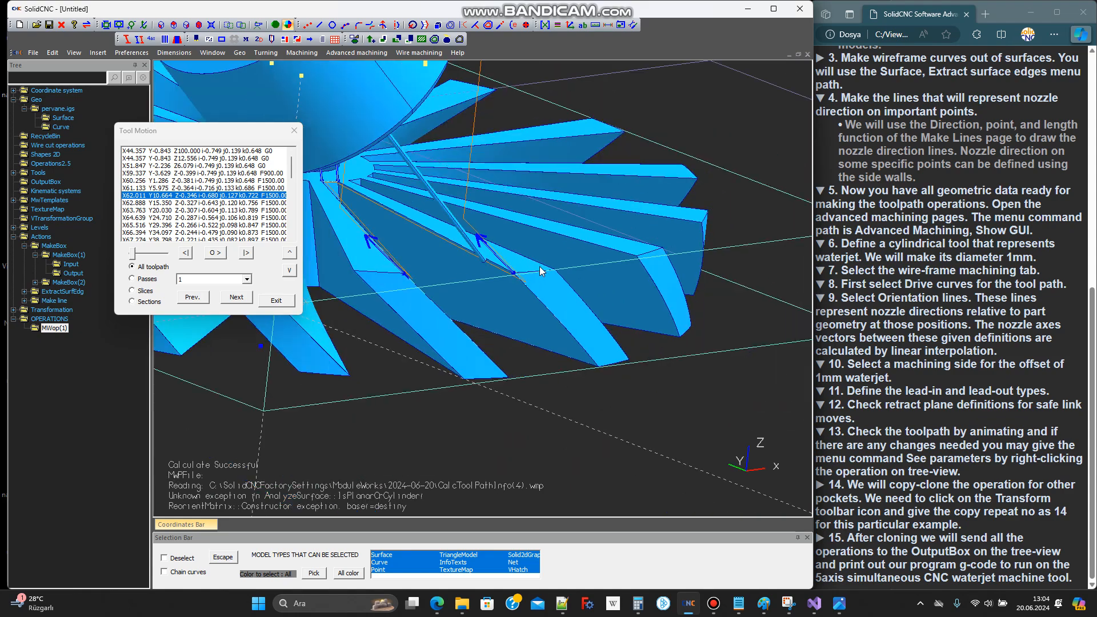
middle_drag(512, 281, 488, 289)
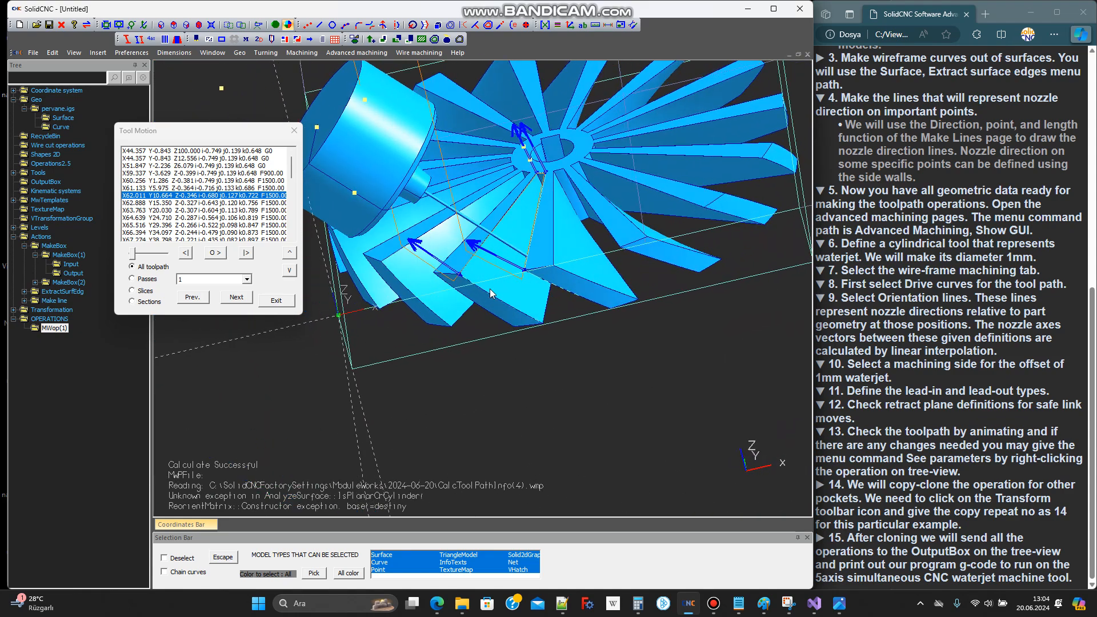
Step the tool around the rest of the pocket to the exit moves and close the animation
click(246, 253)
click(250, 250)
click(250, 250)
click(250, 251)
click(251, 250)
click(250, 251)
click(250, 250)
click(251, 250)
click(252, 253)
click(252, 253)
click(251, 253)
click(252, 253)
click(251, 253)
click(252, 253)
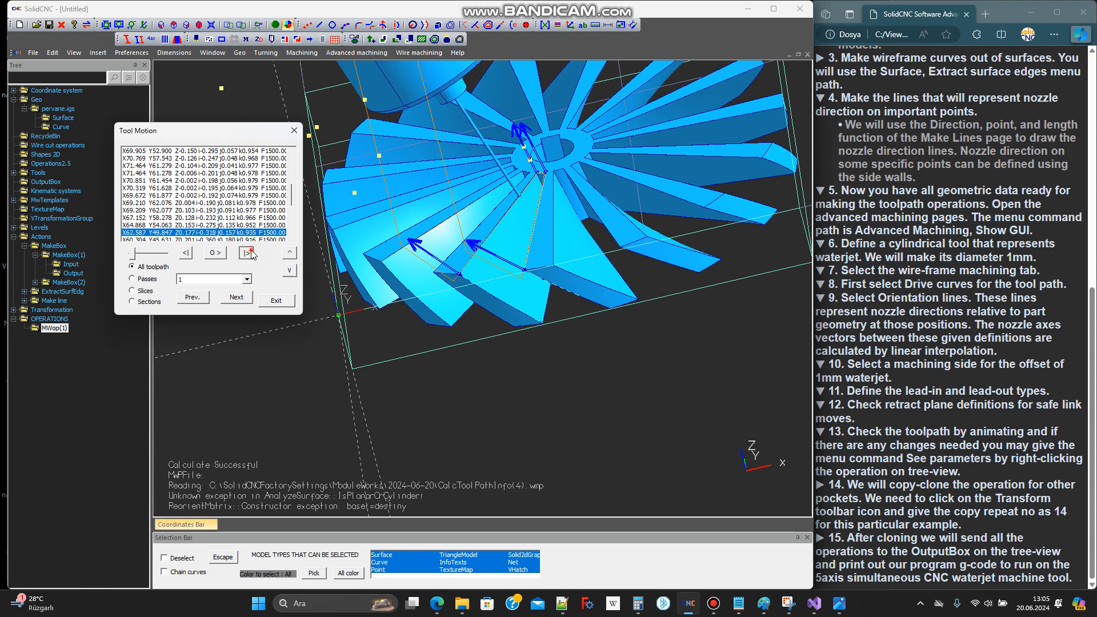
click(251, 253)
click(252, 253)
click(251, 252)
click(251, 253)
click(251, 253)
click(252, 253)
click(251, 252)
click(252, 252)
click(251, 253)
click(252, 253)
click(251, 252)
click(252, 252)
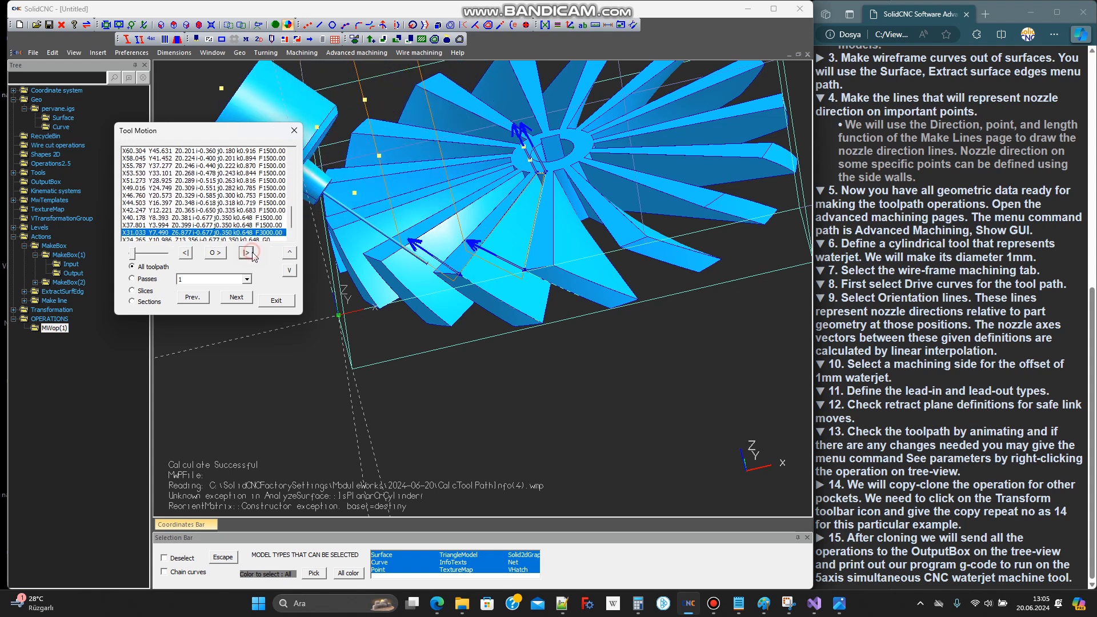
click(295, 130)
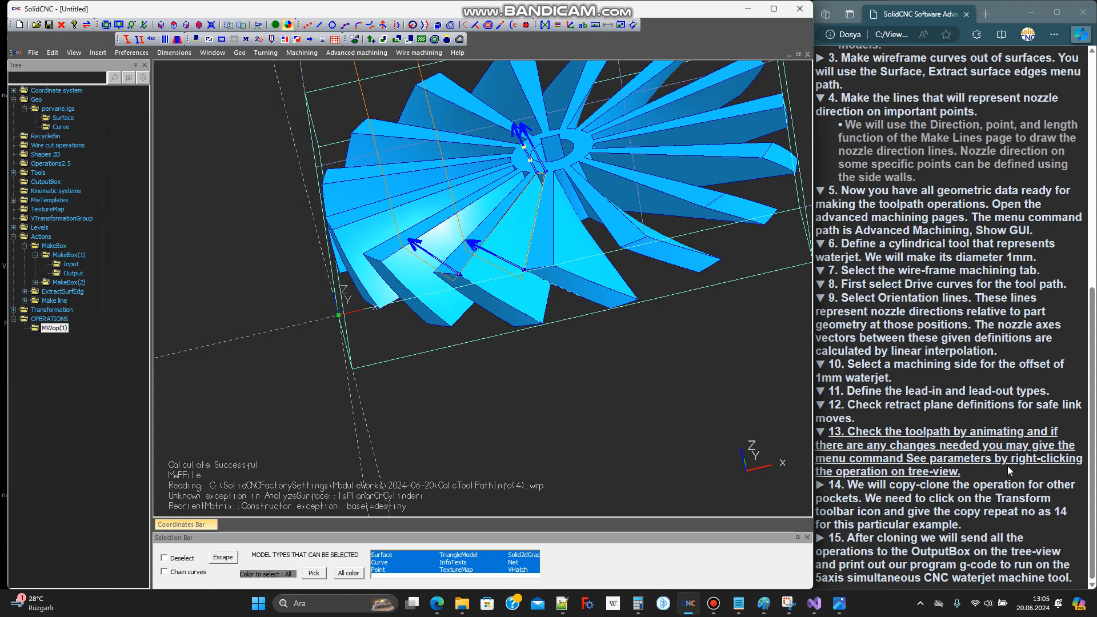
Start a rotational transform with copying enabled and the repeat number set to 14, and accept the rotation angle
click(917, 503)
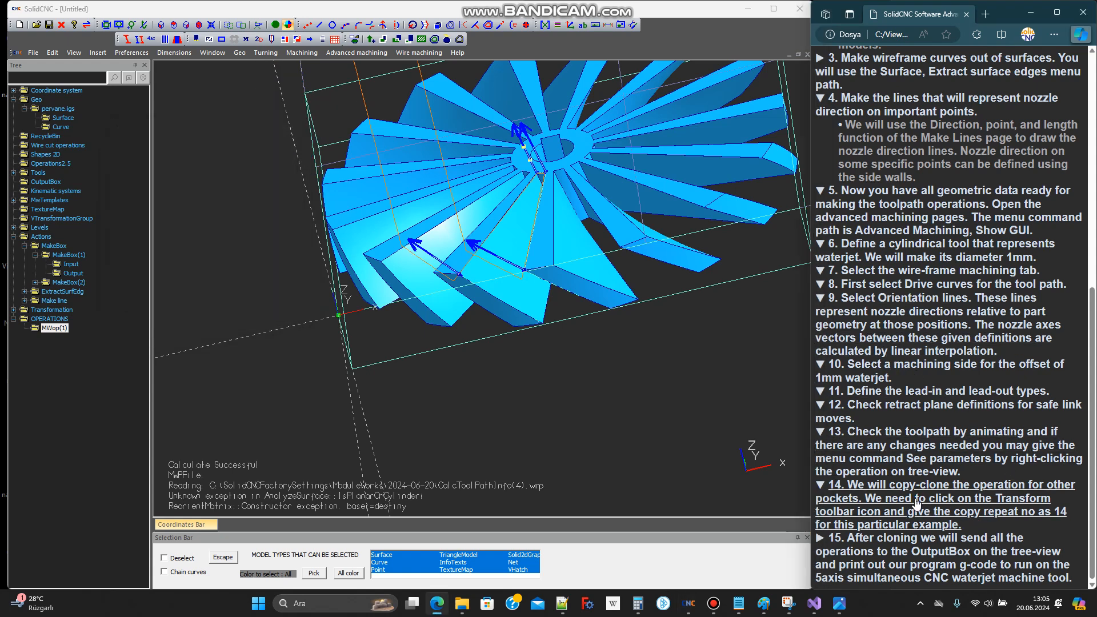
scroll(516, 410, down, 3)
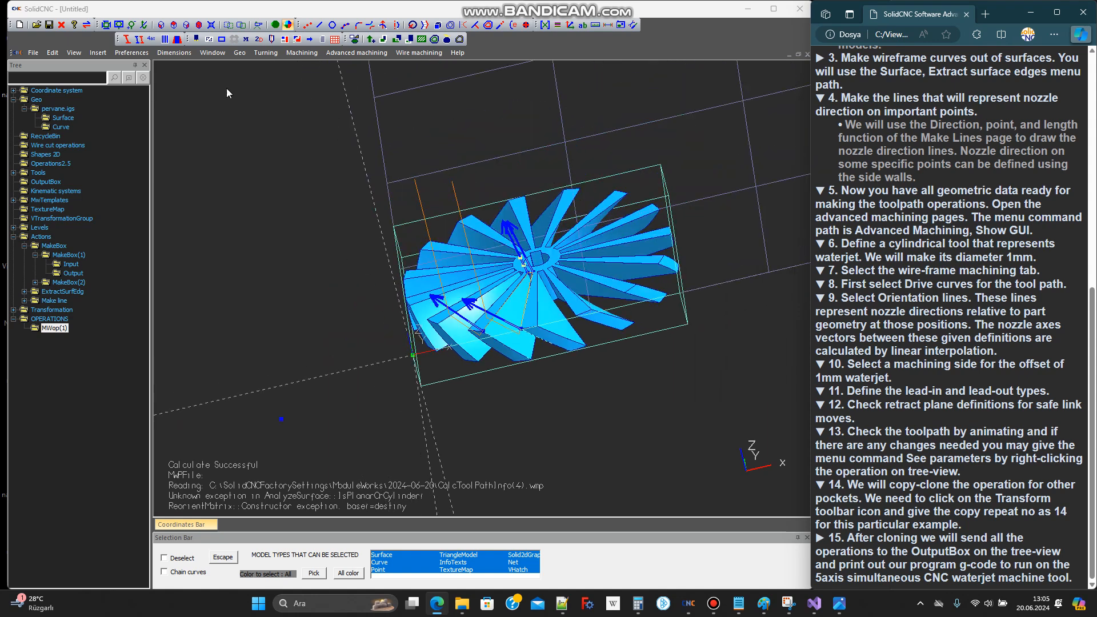
click(546, 25)
click(367, 385)
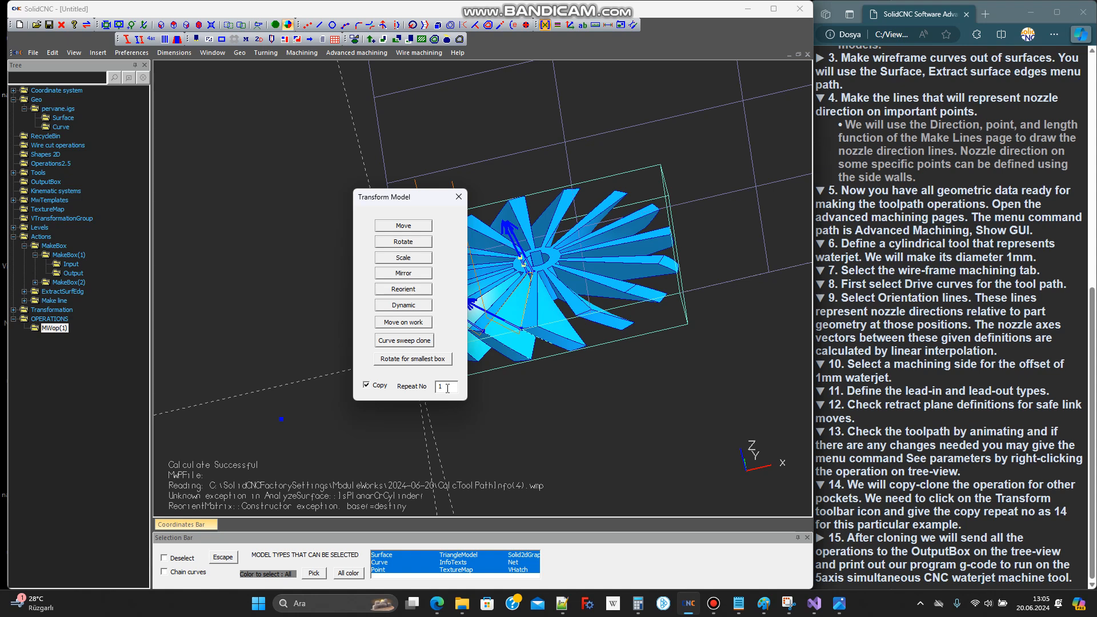
click(403, 242)
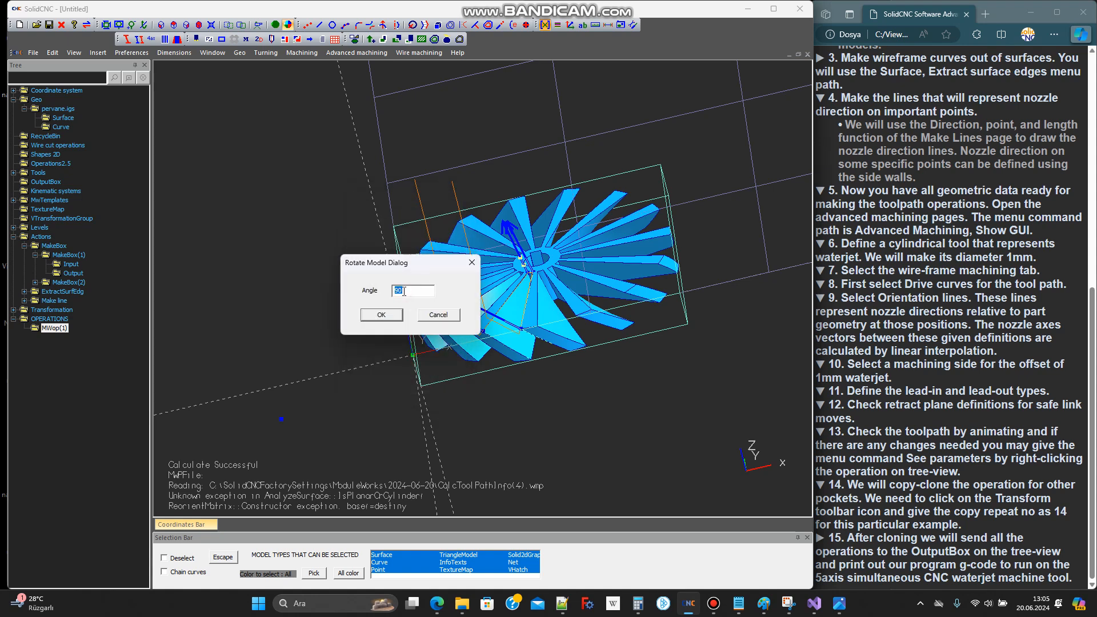
click(384, 316)
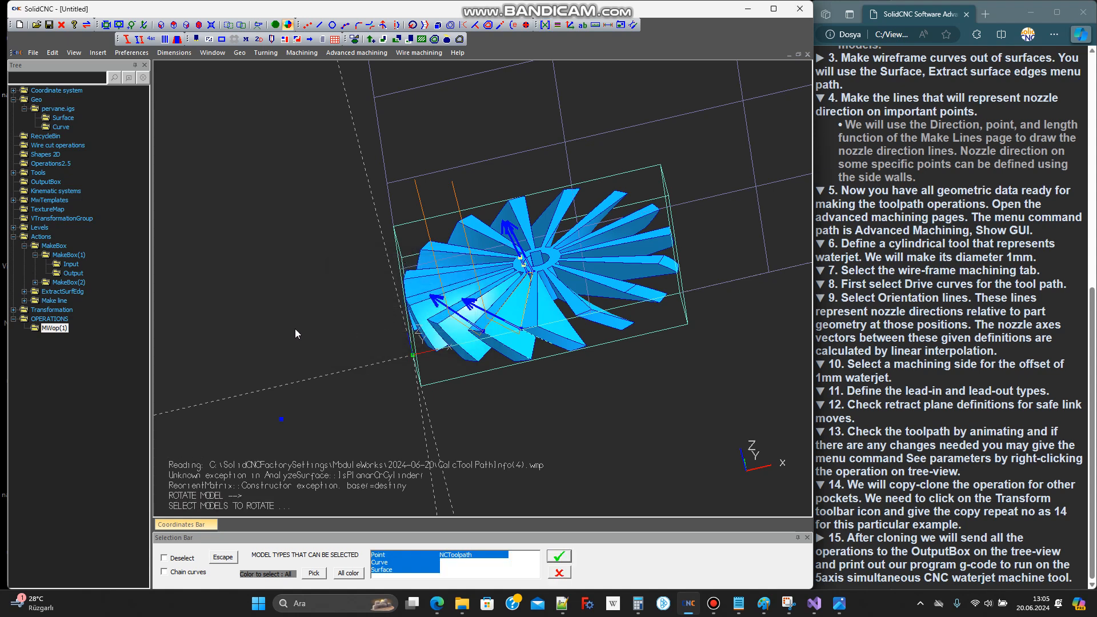
Exclude Surface and Curve from the selectable model types, then select the MWop(1) toolpath as the object to rotate
scroll(295, 328, down, 2)
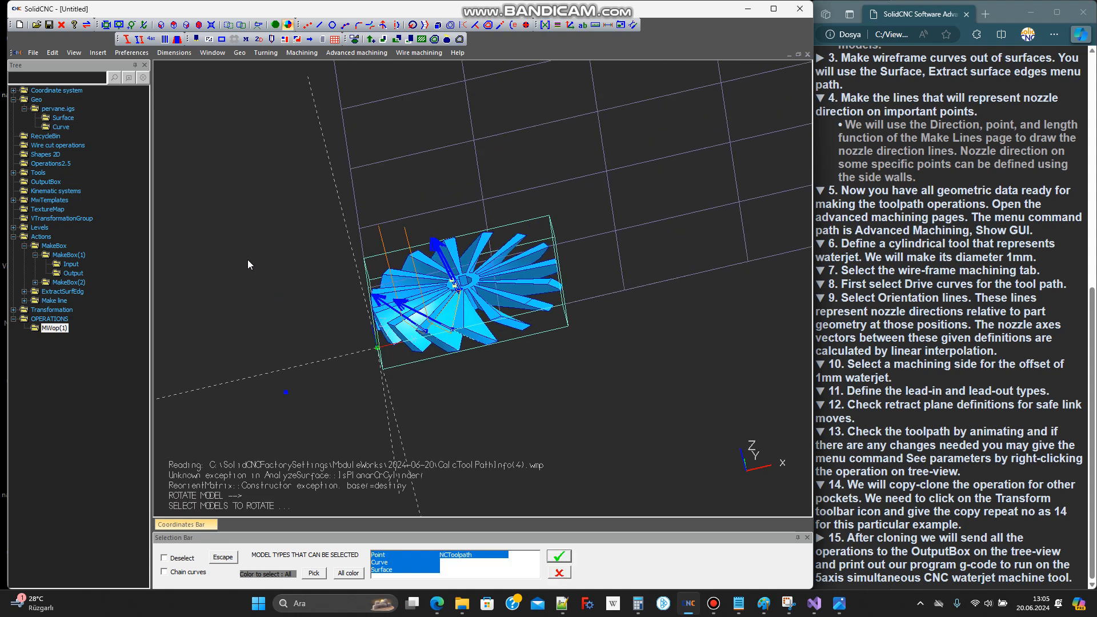
click(388, 570)
click(386, 562)
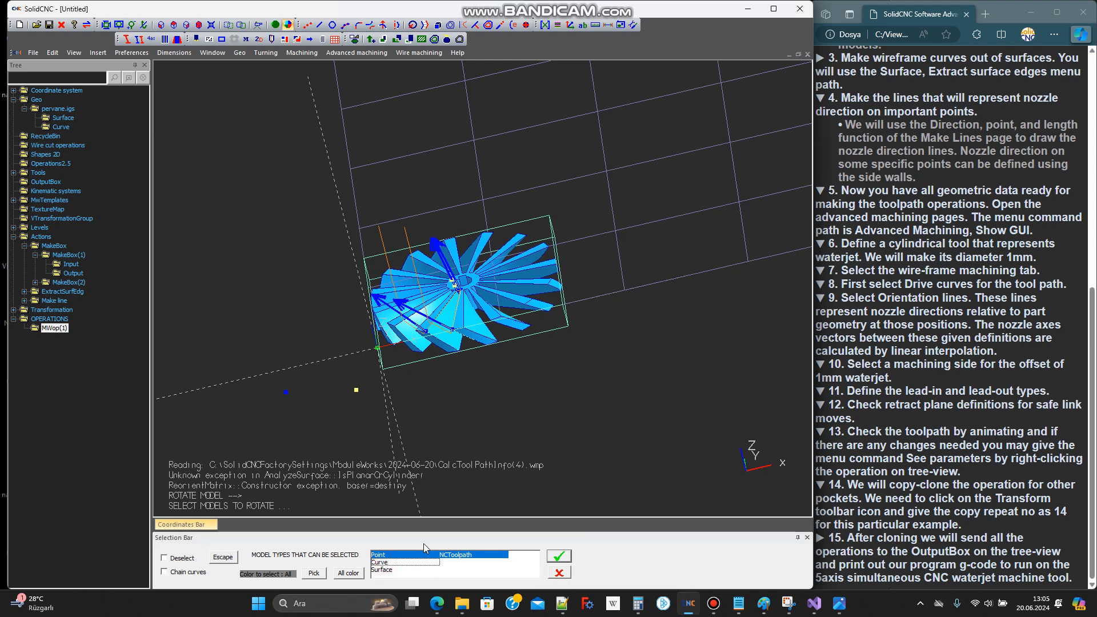
scroll(450, 476, up, 2)
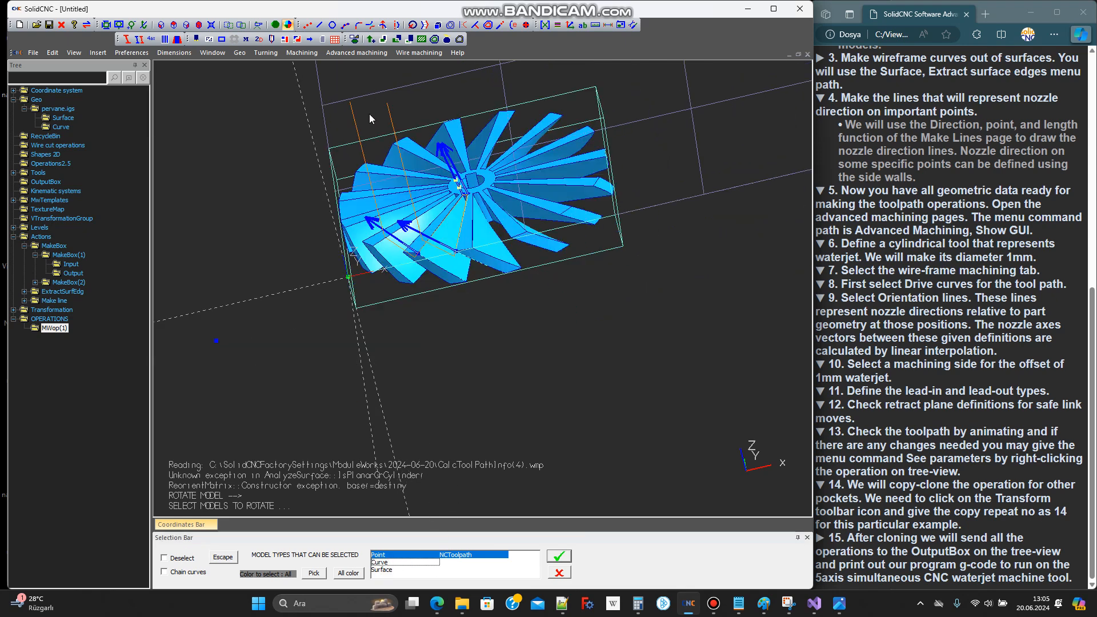
click(357, 134)
middle_drag(421, 257, 499, 264)
click(559, 555)
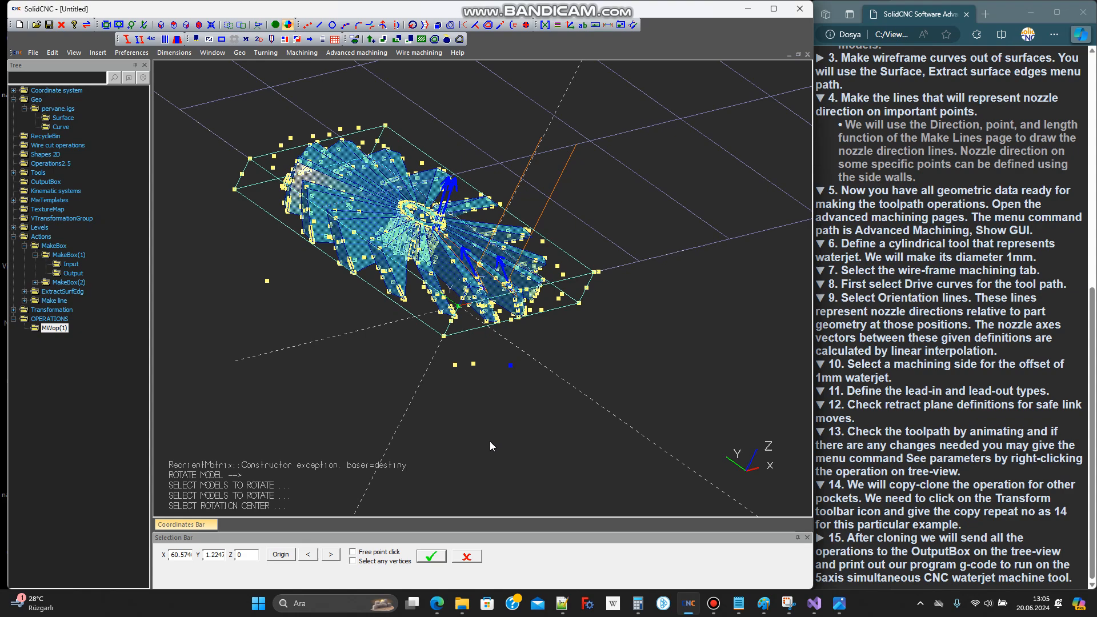
Hide the Curve group of pervane.igs while the rotation centre is being chosen at the impeller hub
middle_drag(474, 420, 404, 457)
scroll(525, 300, up, 10)
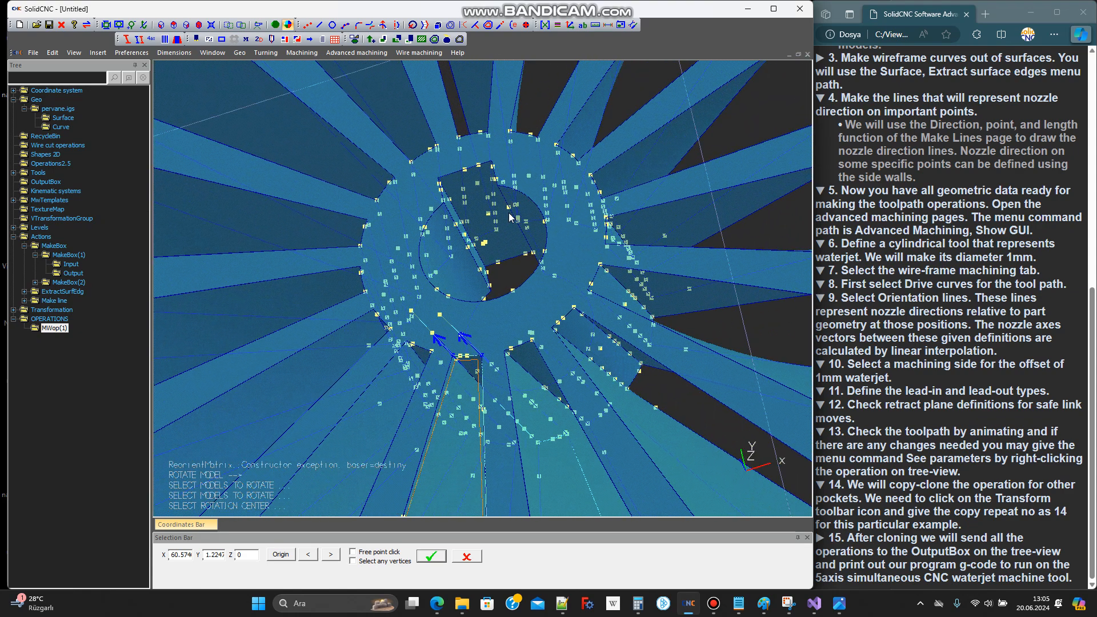
middle_drag(526, 300, 527, 268)
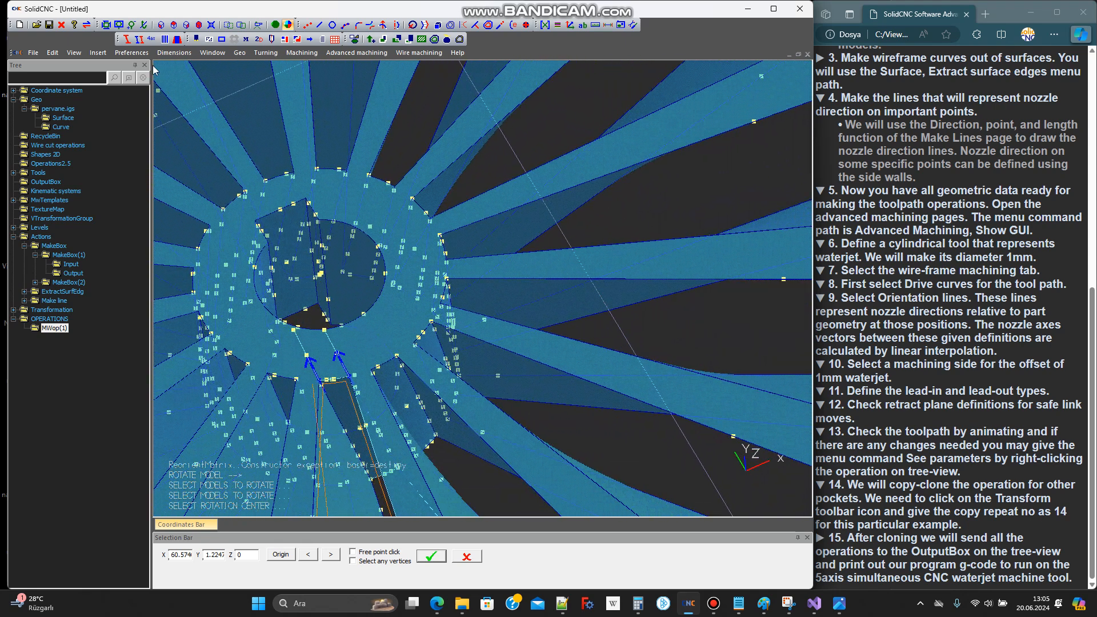
click(70, 130)
middle_drag(334, 280, 357, 308)
scroll(335, 186, up, 8)
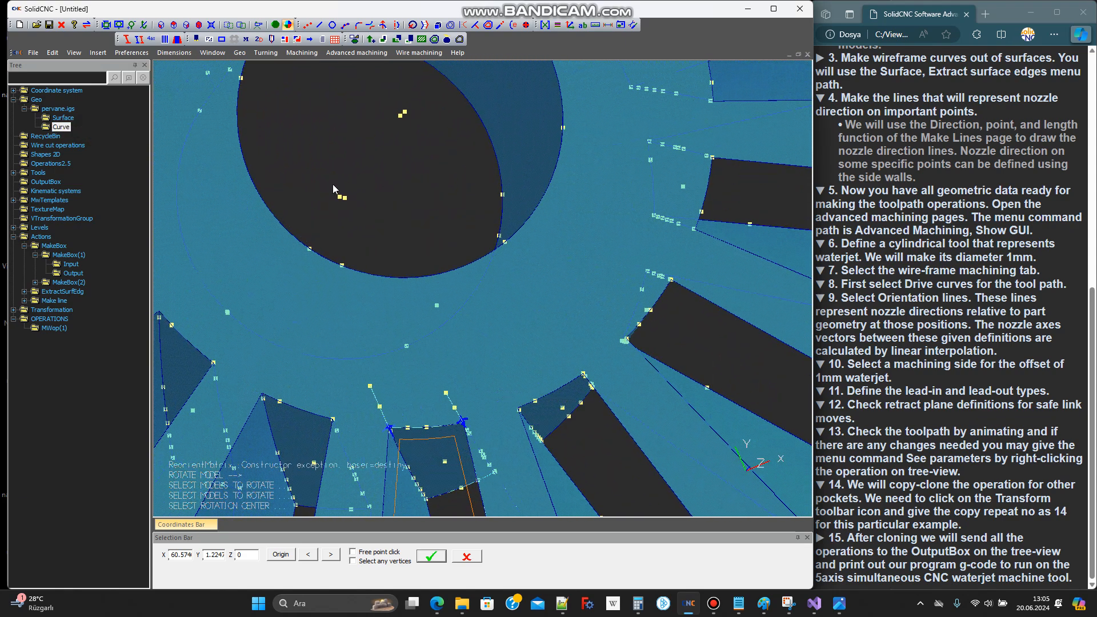
scroll(380, 262, down, 8)
middle_drag(378, 256, 399, 247)
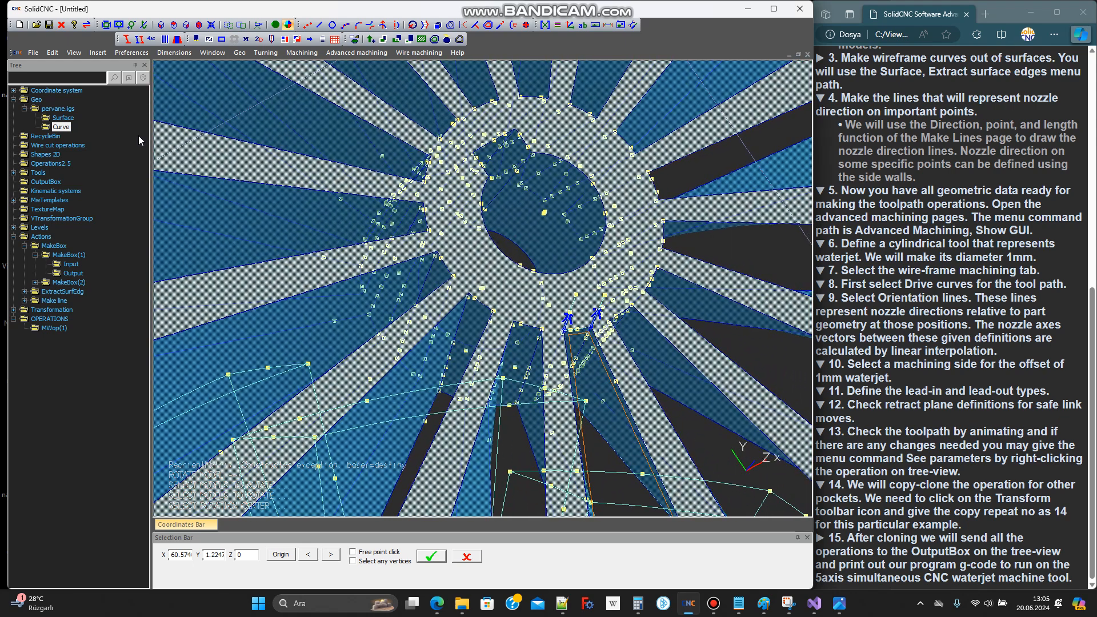
right_click(64, 128)
click(89, 144)
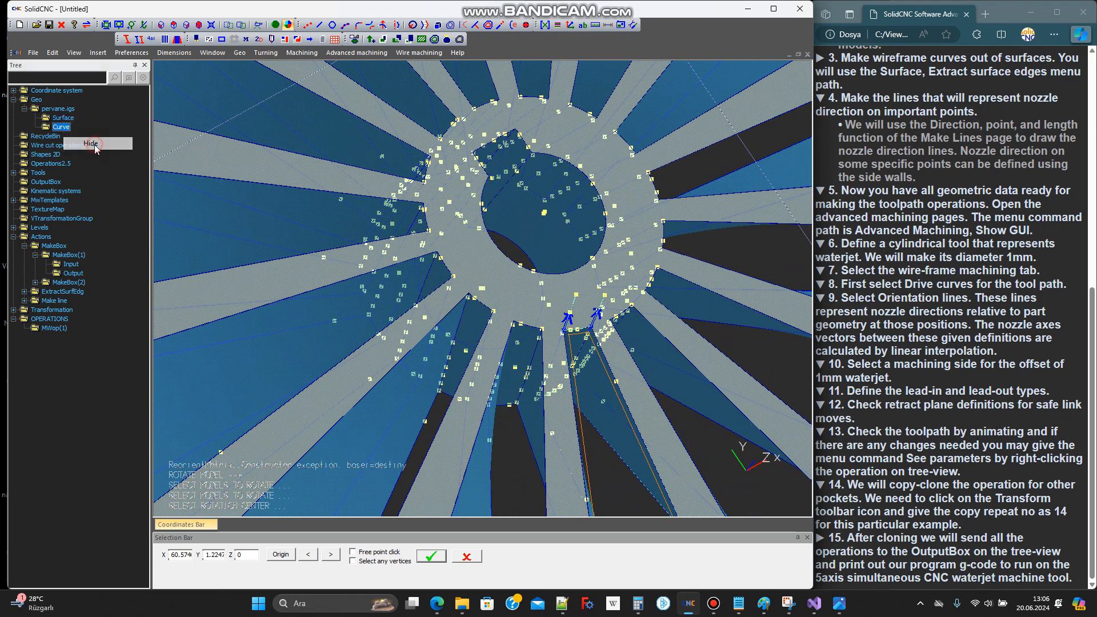
Use the hub's centre point as rotation centre and +Z as rotation axis, and create the toolpath copies
scroll(538, 218, up, 8)
scroll(539, 225, up, 3)
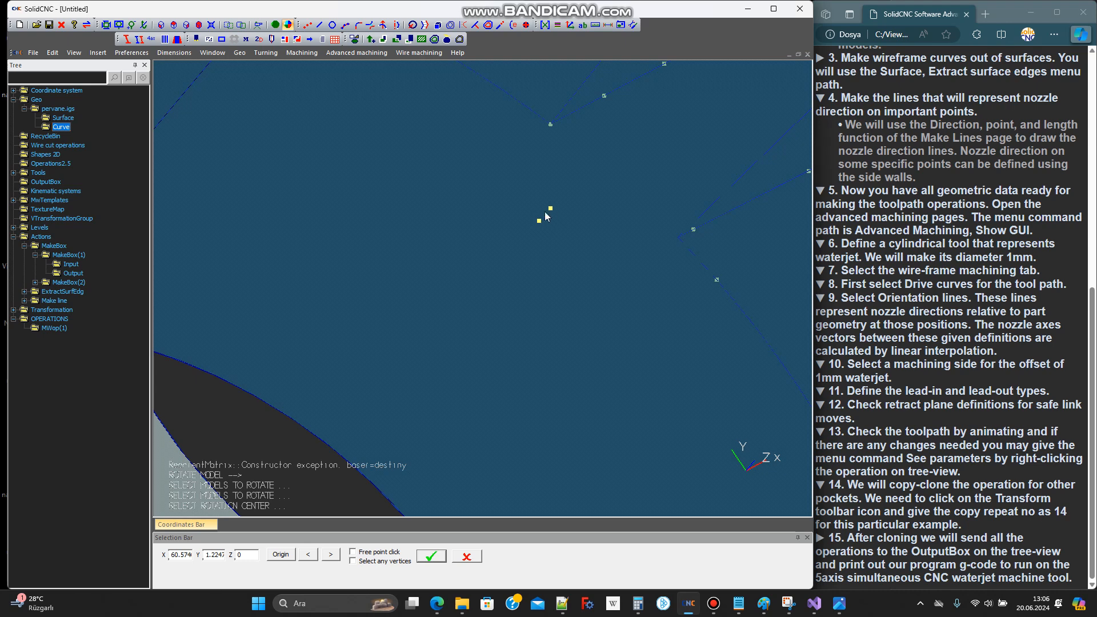
click(540, 221)
scroll(516, 248, down, 10)
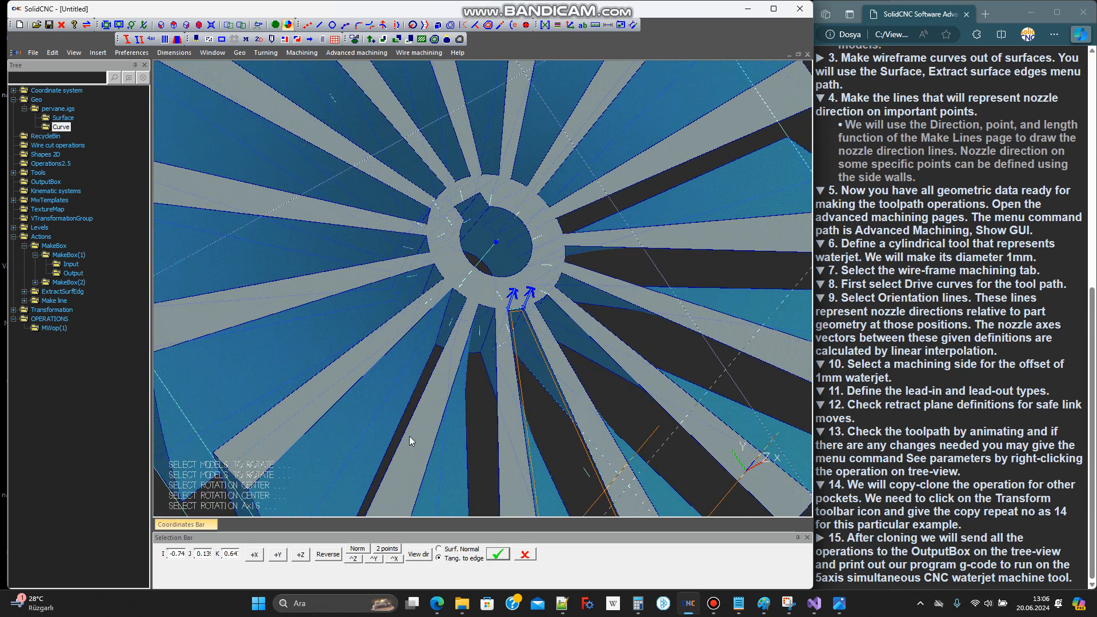
click(301, 554)
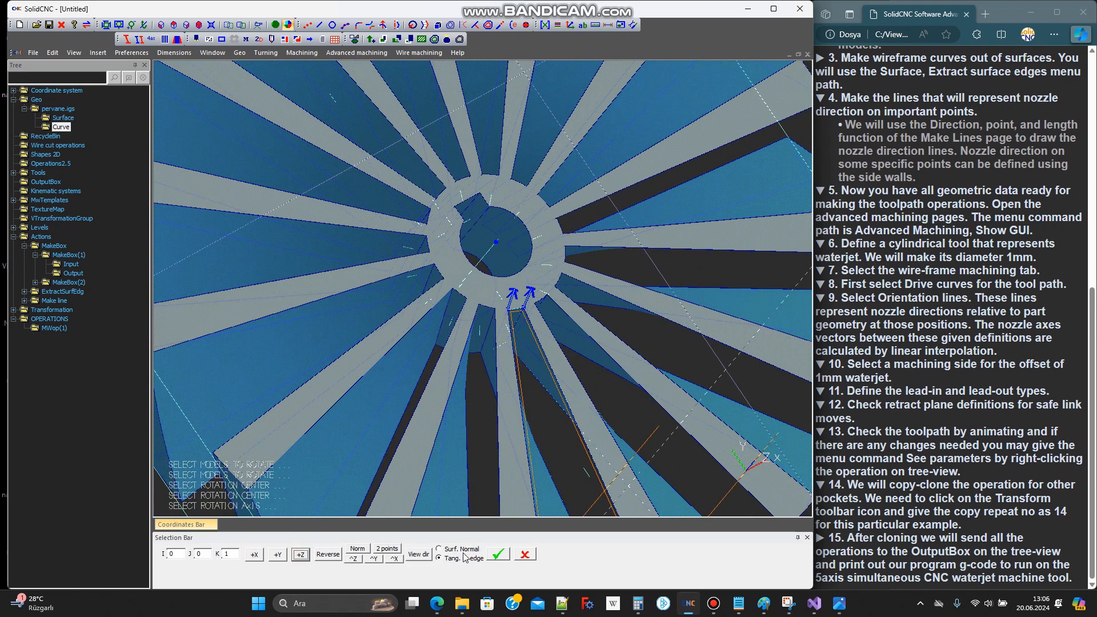
click(498, 556)
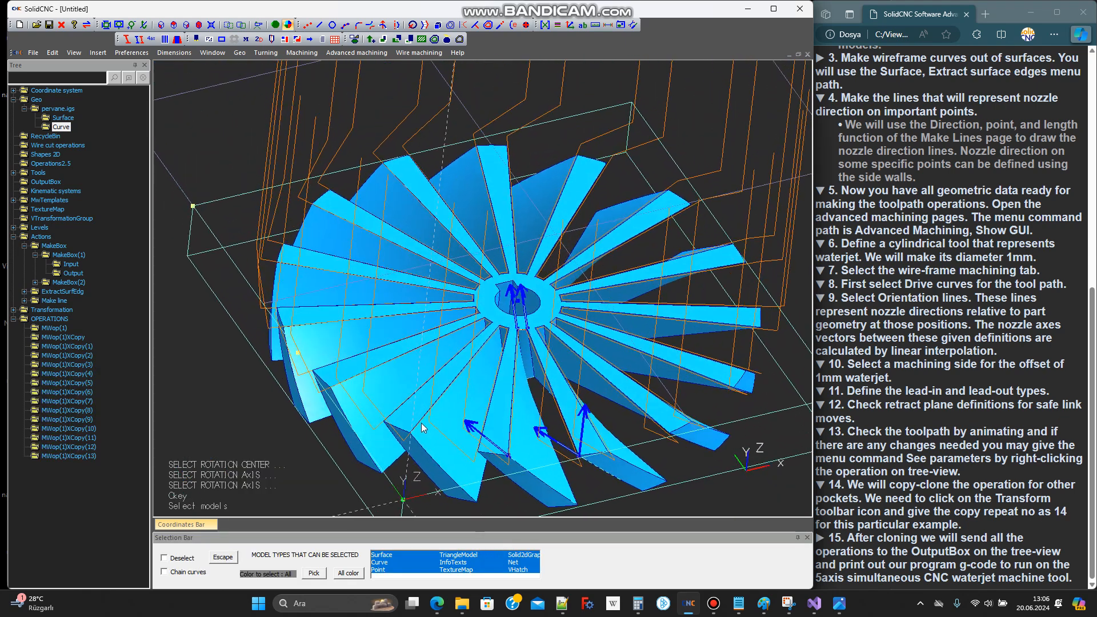
Send the operations MWop(1), MWop(1)XCopy and MWop(1)XCopy(1) to the postbox
scroll(410, 393, down, 4)
middle_drag(409, 393, 369, 398)
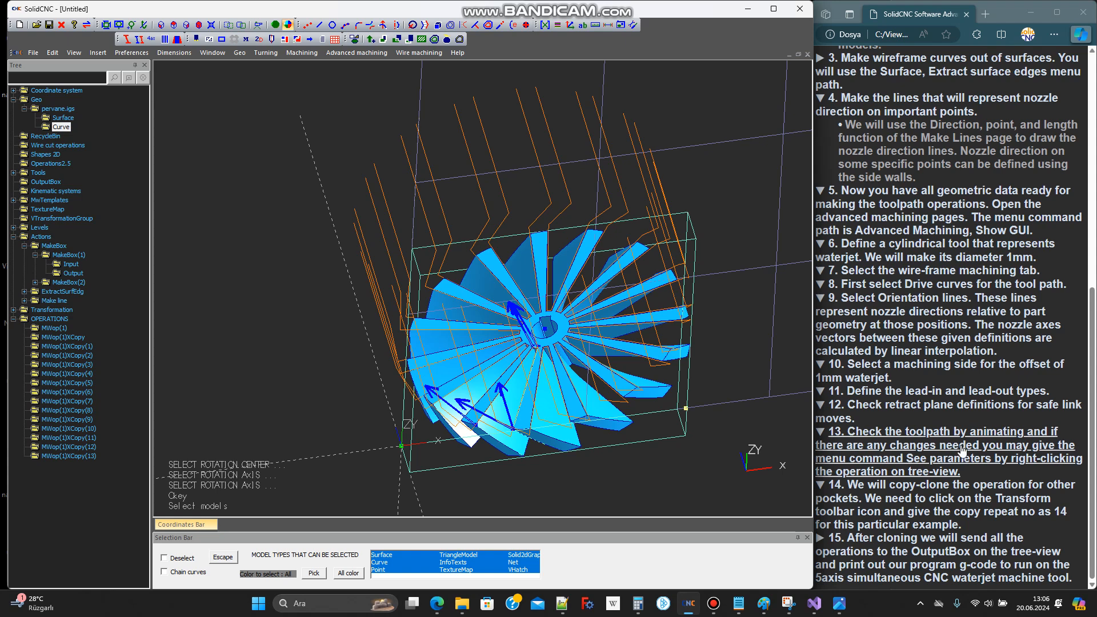
click(947, 547)
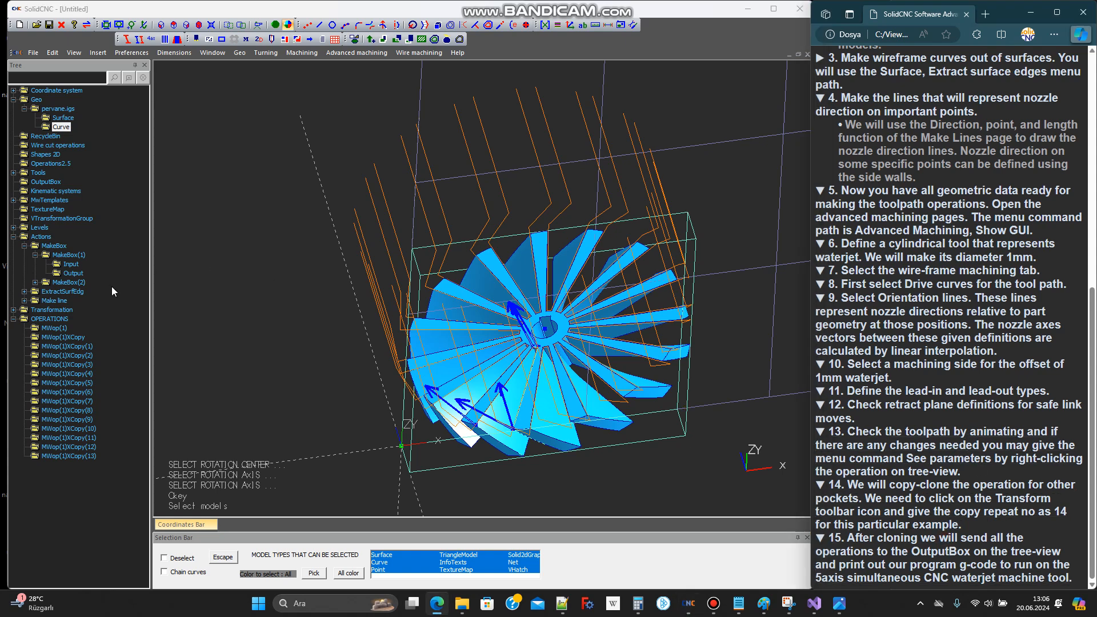
right_click(52, 329)
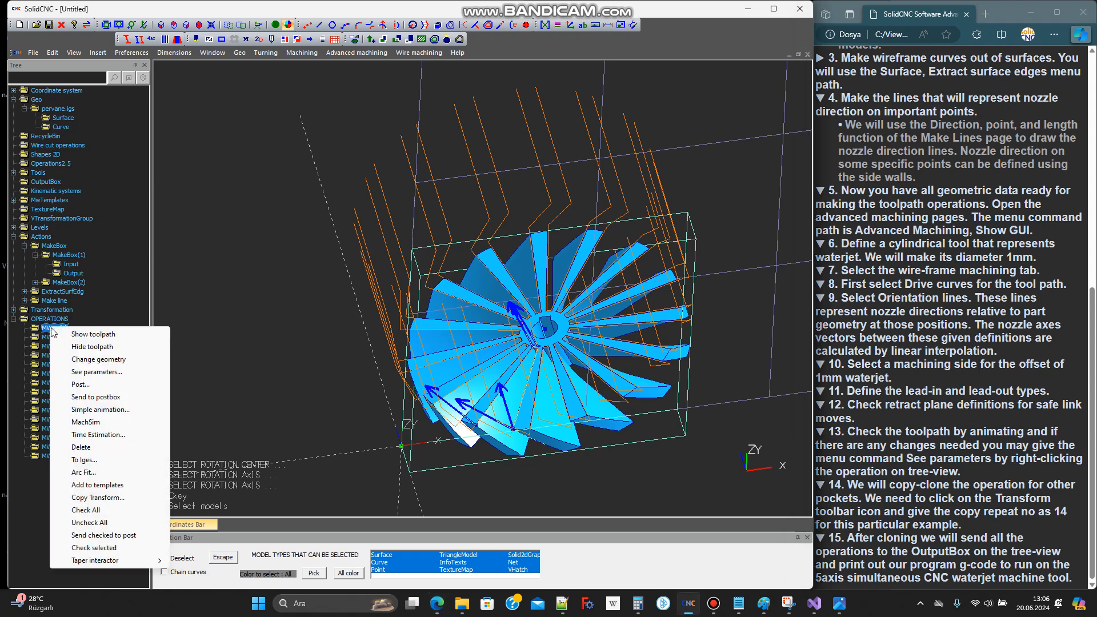
click(96, 397)
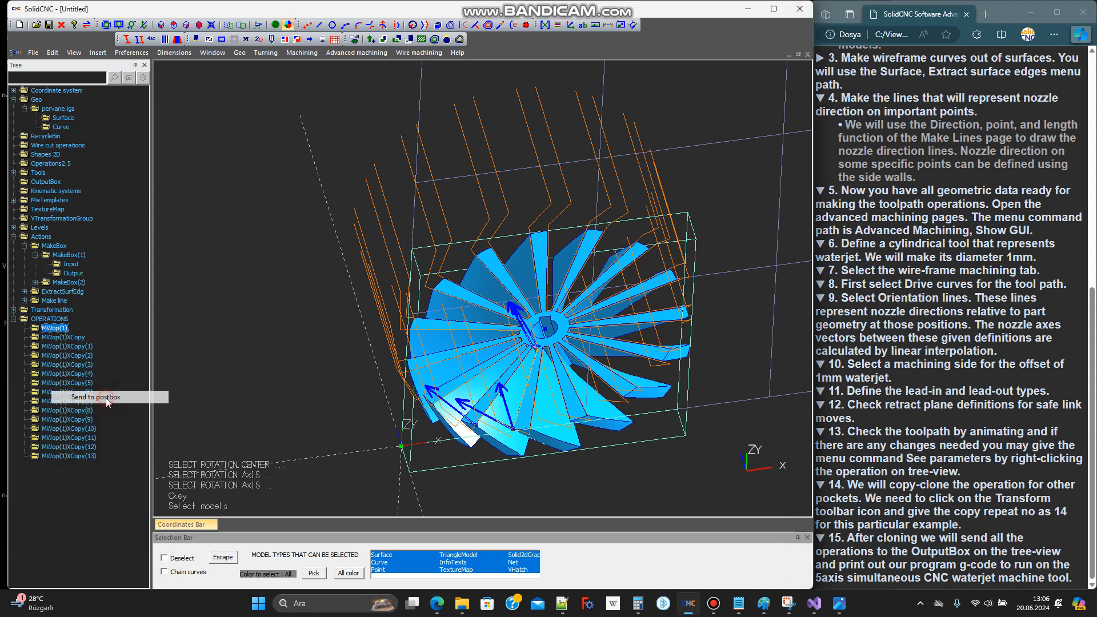
click(64, 338)
right_click(65, 338)
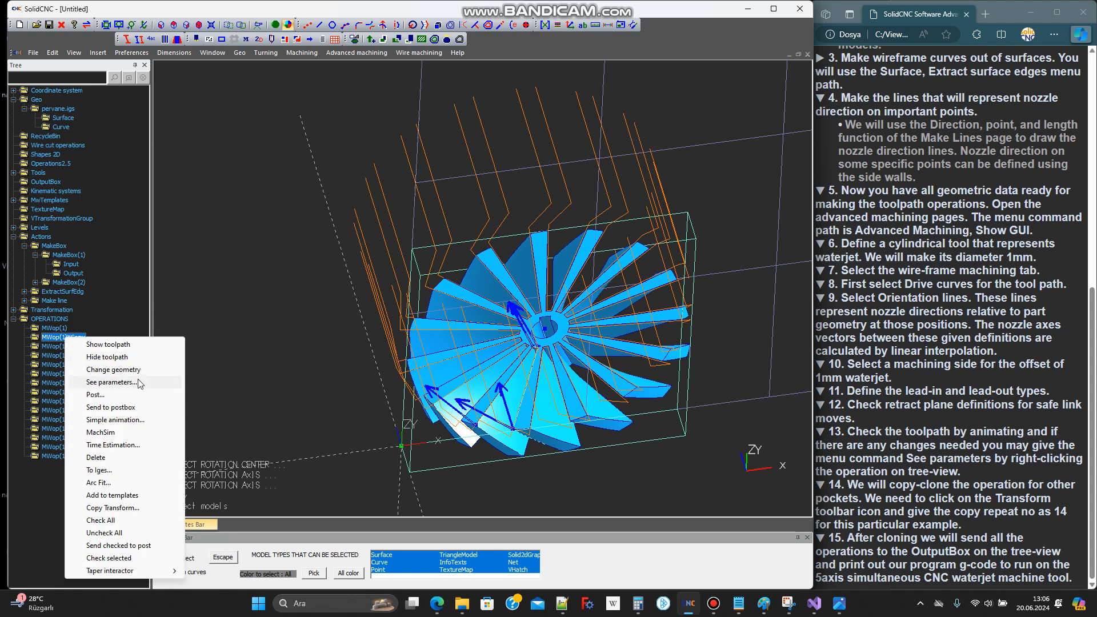
click(117, 407)
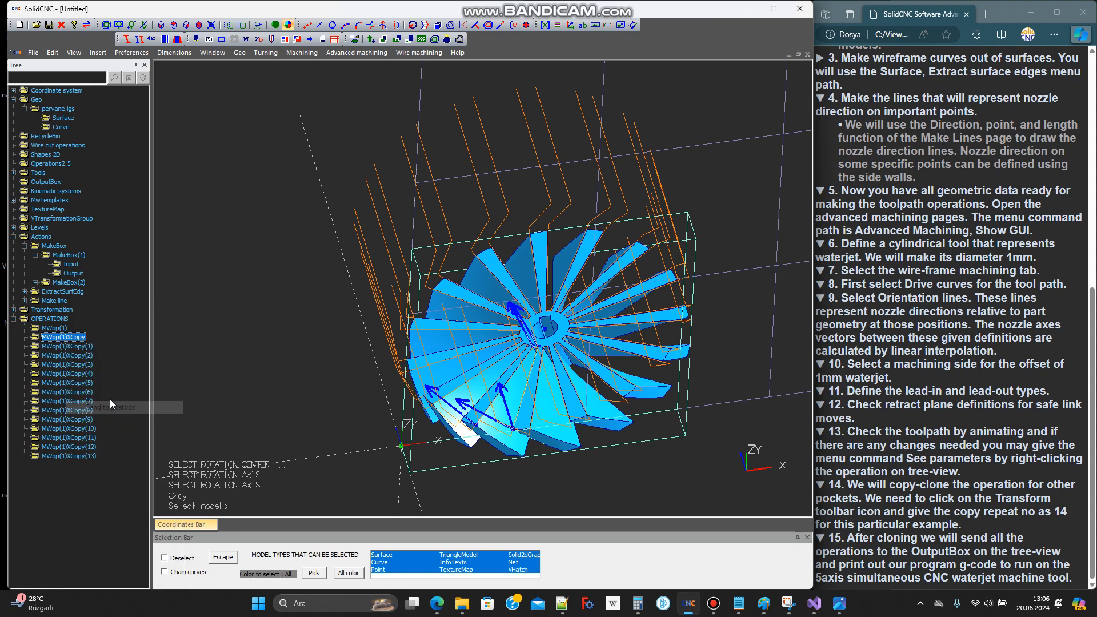
click(73, 347)
right_click(73, 346)
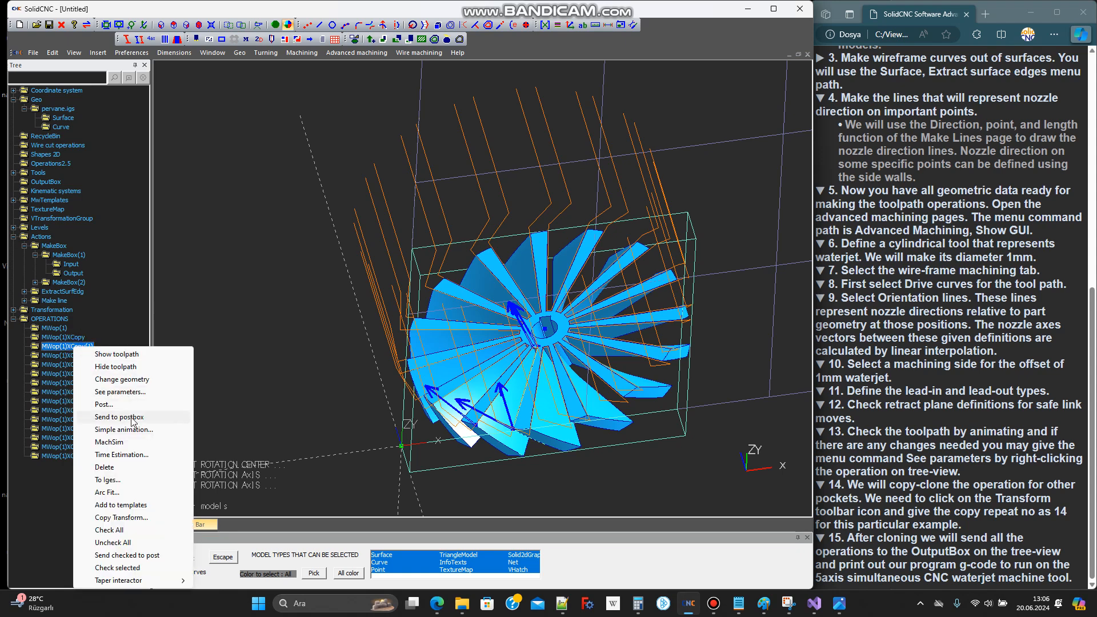
click(129, 417)
Send the copied operations MWop(1)XCopy(2), MWop(1)XCopy(3) and MWop(1)XCopy(4) to the postbox
right_click(83, 358)
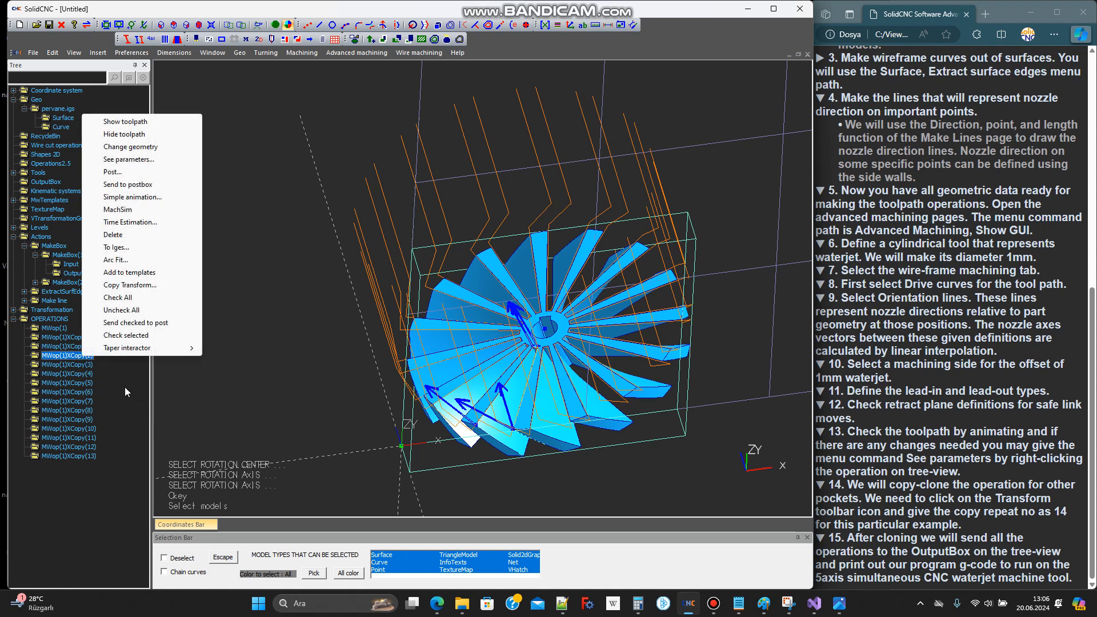
click(142, 184)
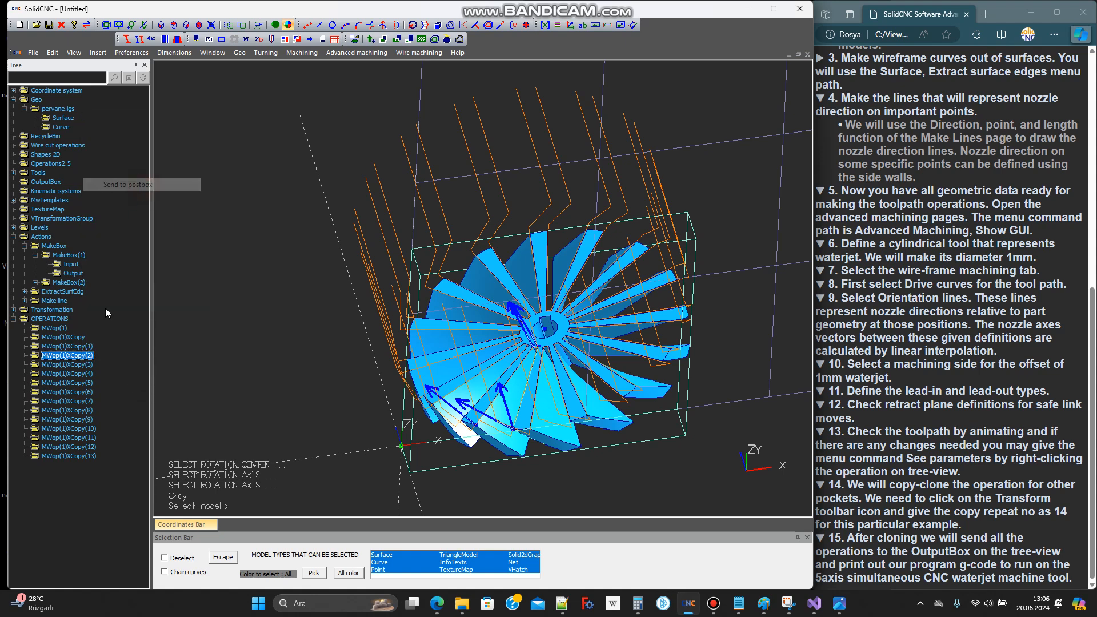
right_click(82, 365)
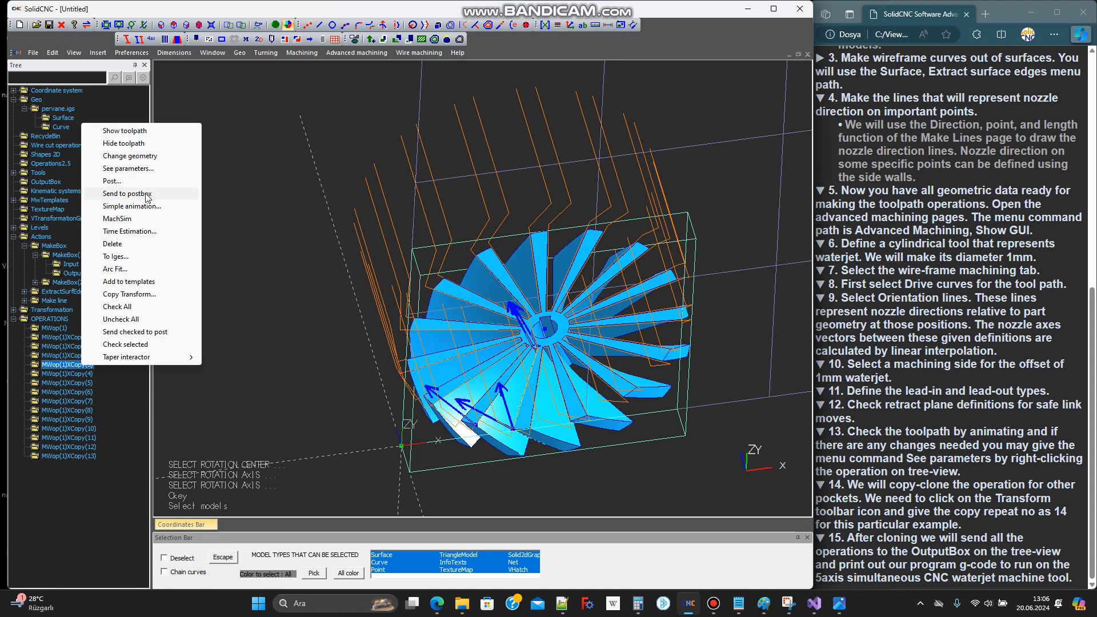
click(143, 194)
right_click(82, 374)
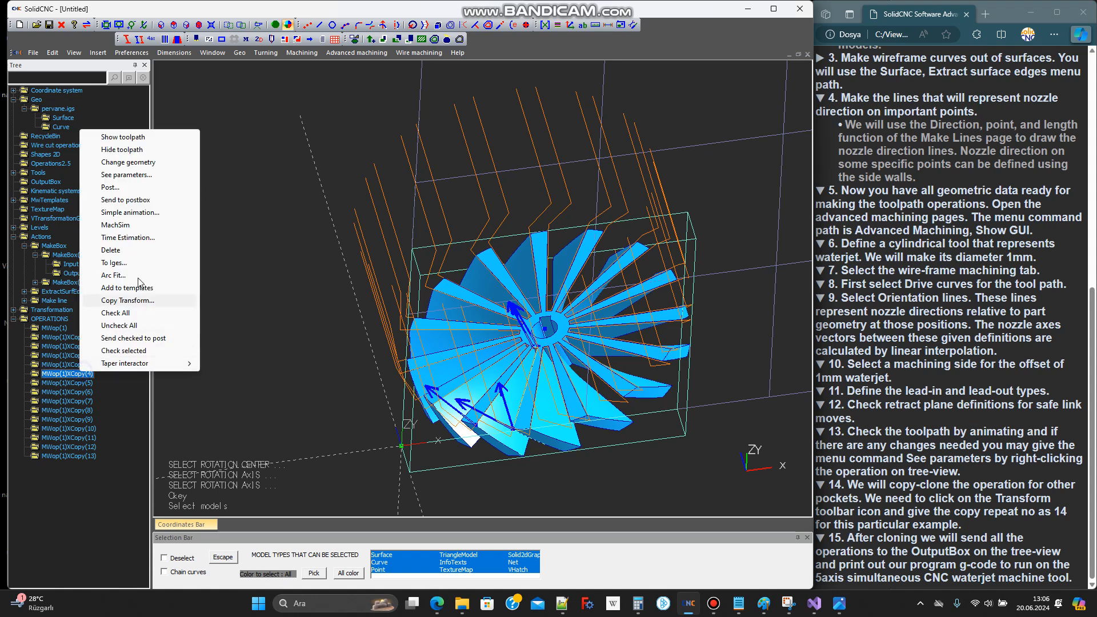
click(139, 201)
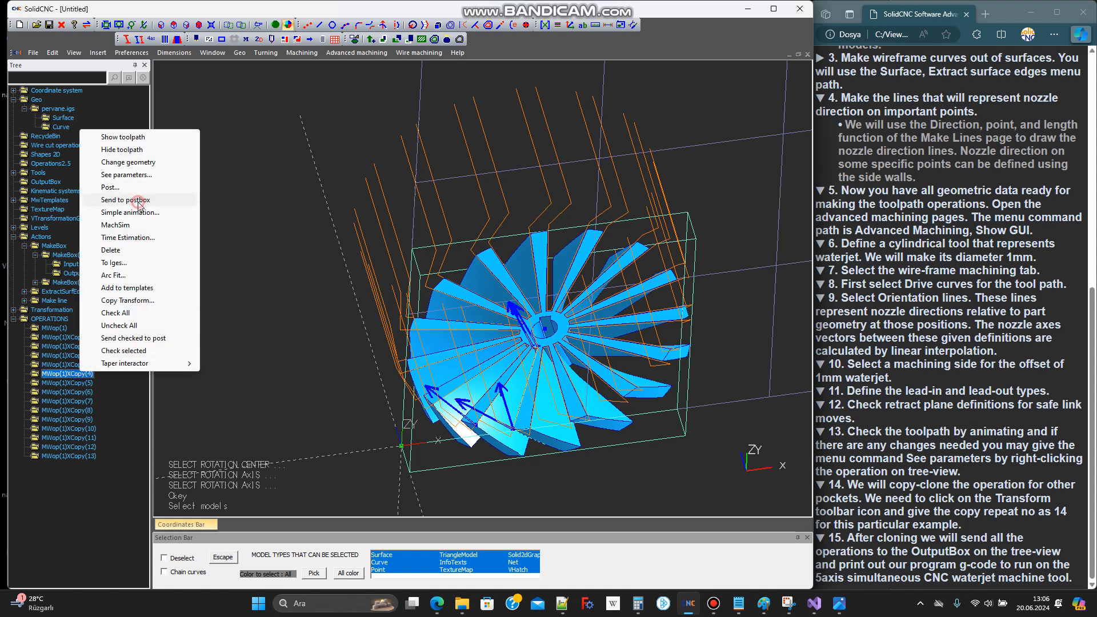
Send the copied operations MWop(1)XCopy(5), MWop(1)XCopy(6) and MWop(1)XCopy(7) to the postbox
right_click(84, 381)
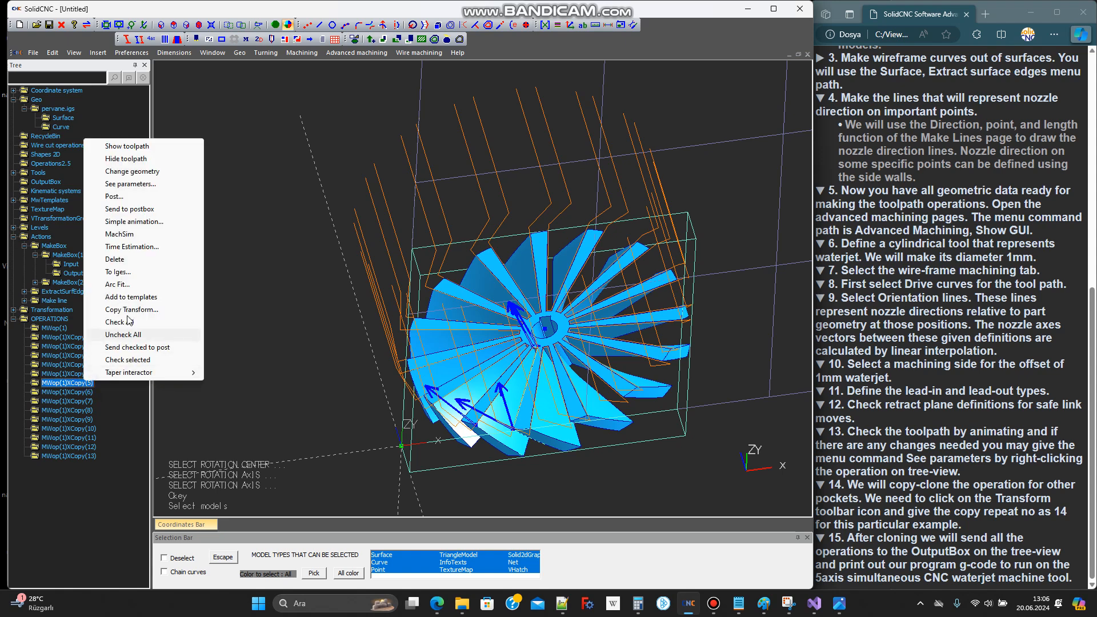
click(143, 210)
right_click(78, 393)
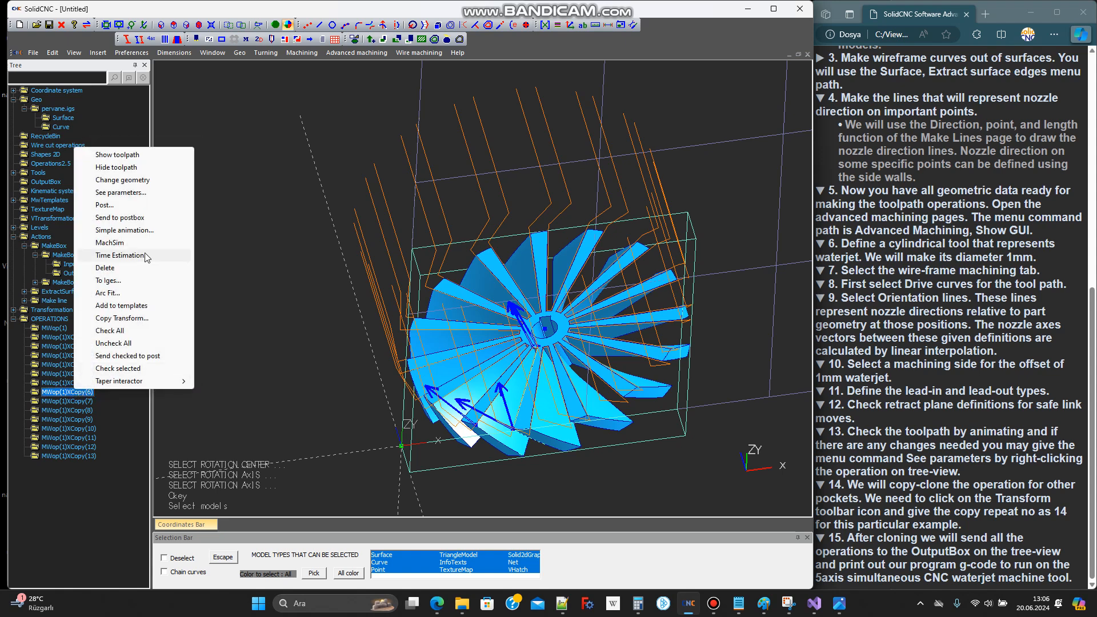
click(143, 212)
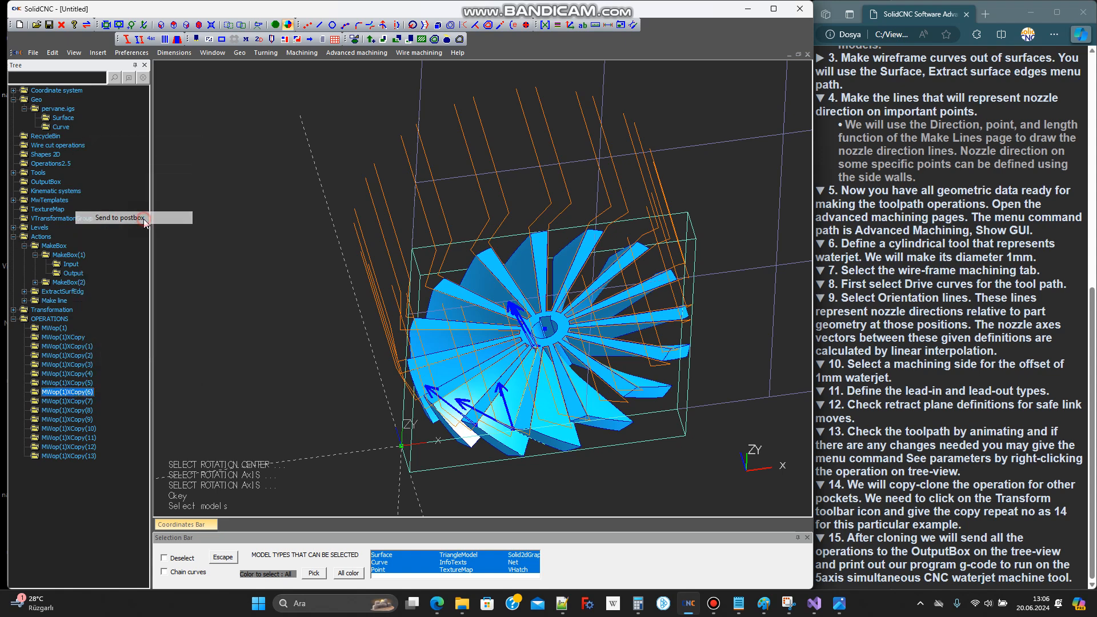
right_click(78, 401)
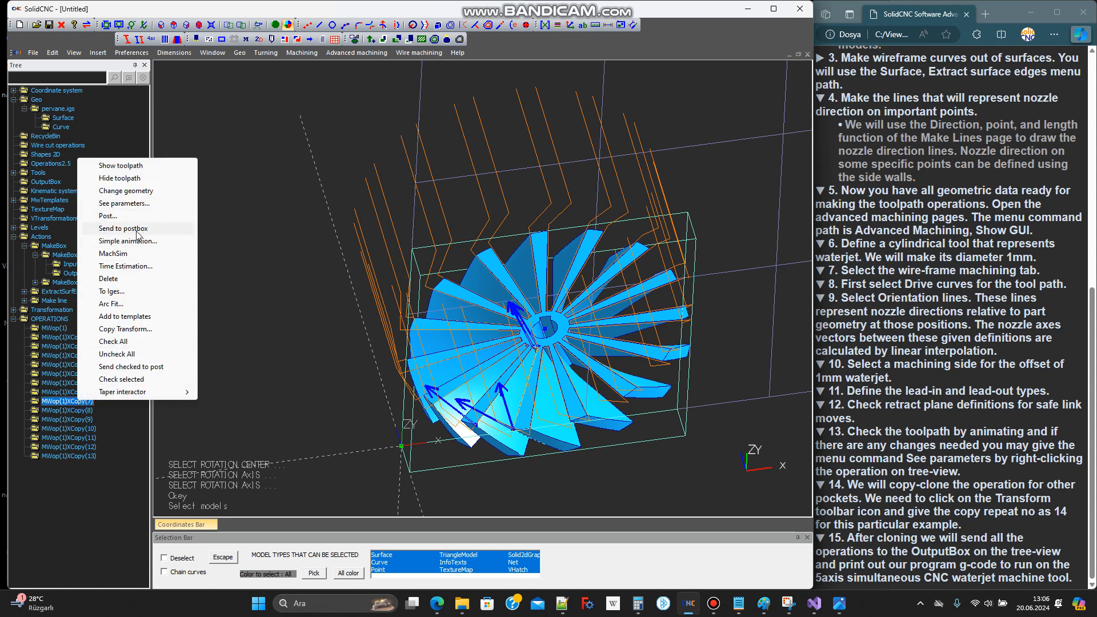
click(137, 229)
Send the copied operations MWop(1)XCopy(8), MWop(1)XCopy(9) and MWop(1)XCopy(10) to the postbox
right_click(84, 410)
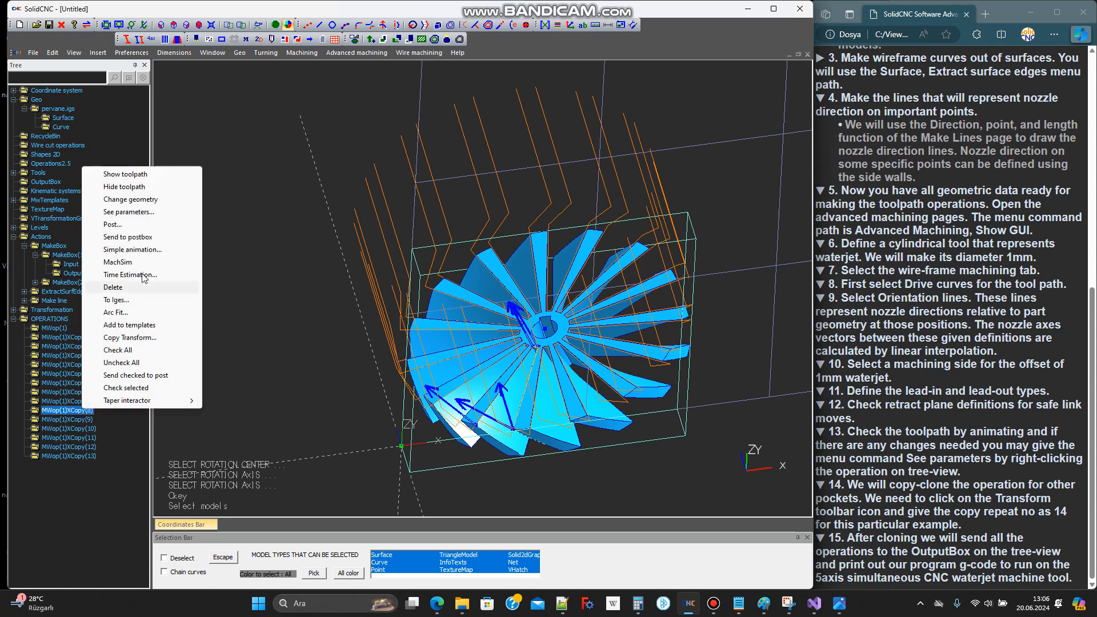
click(145, 247)
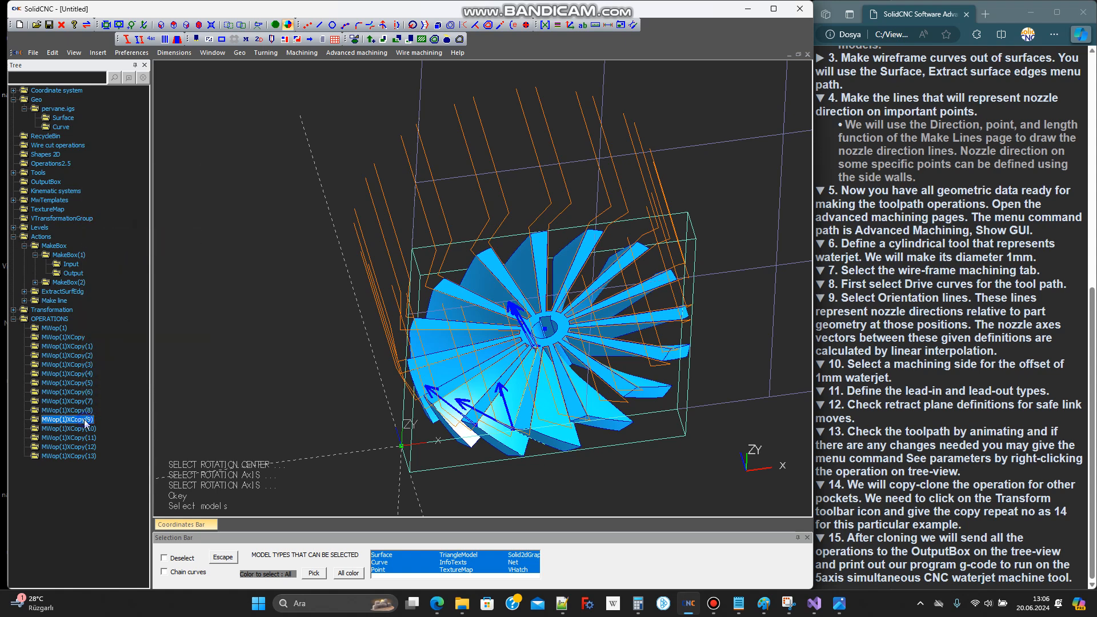
right_click(86, 422)
click(145, 247)
right_click(77, 429)
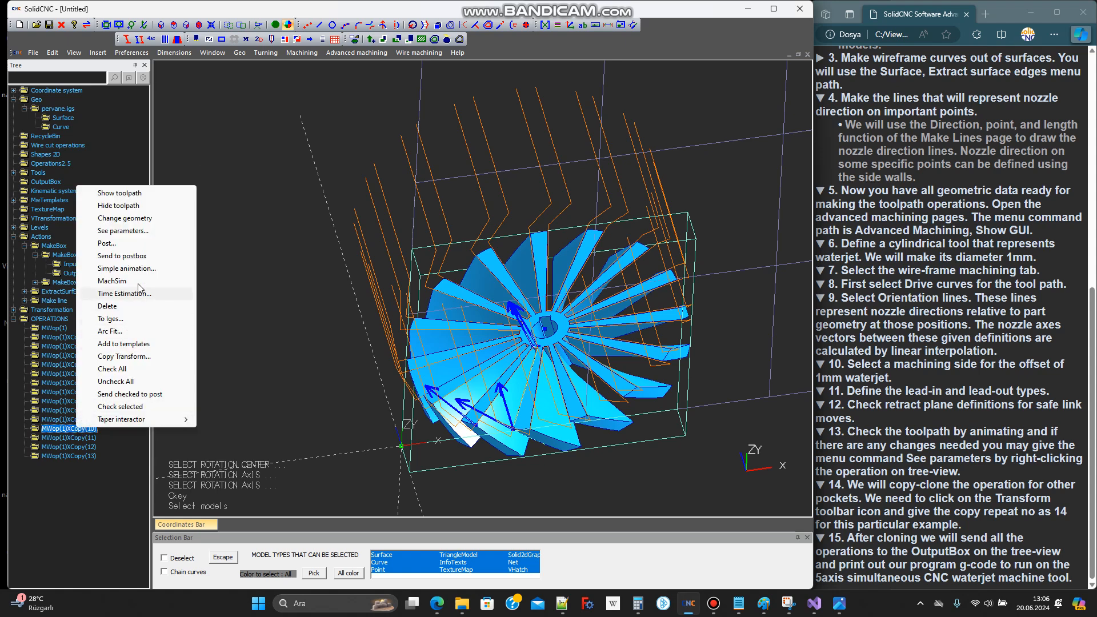
click(146, 255)
Send the copied operations MWop(1)XCopy(11), MWop(1)XCopy(12) and MWop(1)XCopy(13) to the postbox
right_click(81, 437)
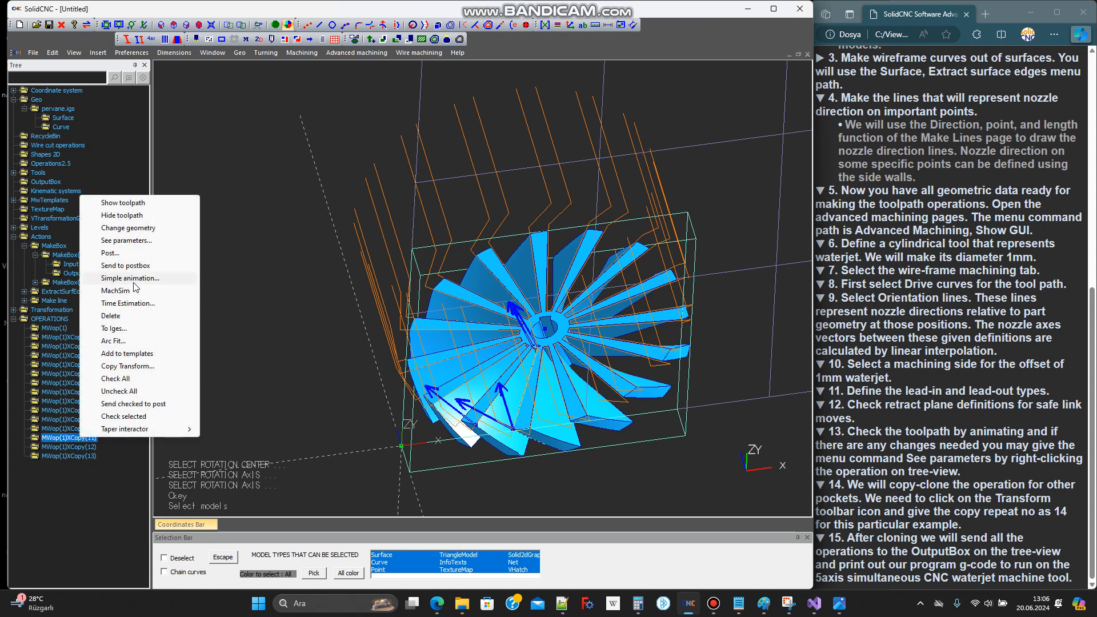
click(143, 267)
right_click(86, 448)
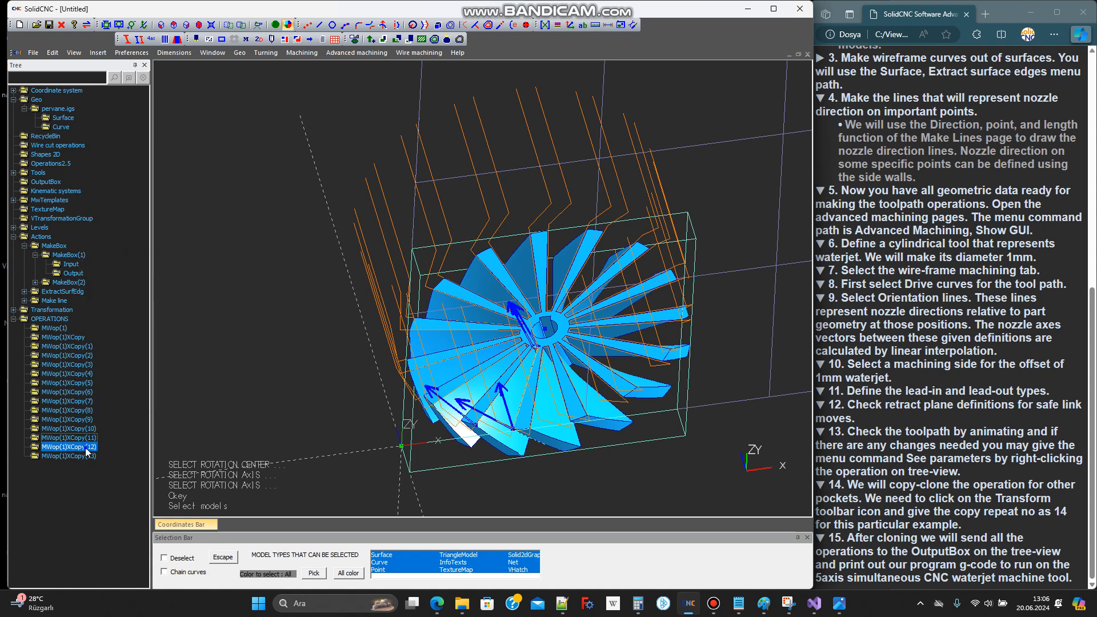
click(143, 275)
right_click(87, 457)
click(146, 285)
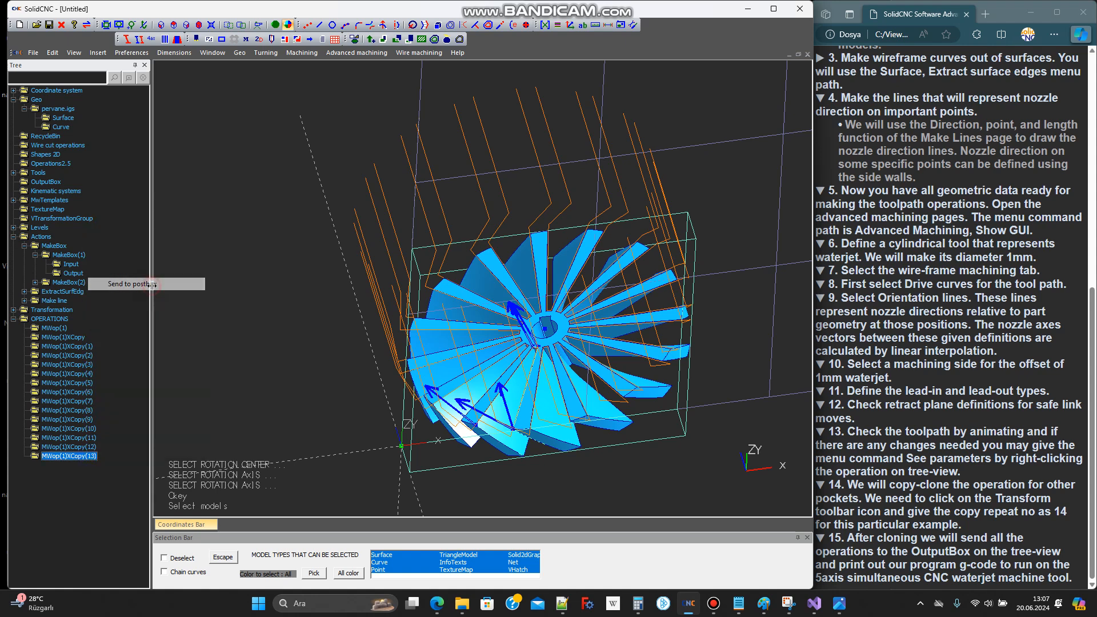
Collapse the OPERATIONS and Actions groups and expand the OutputBox to check the operations it contains
click(14, 319)
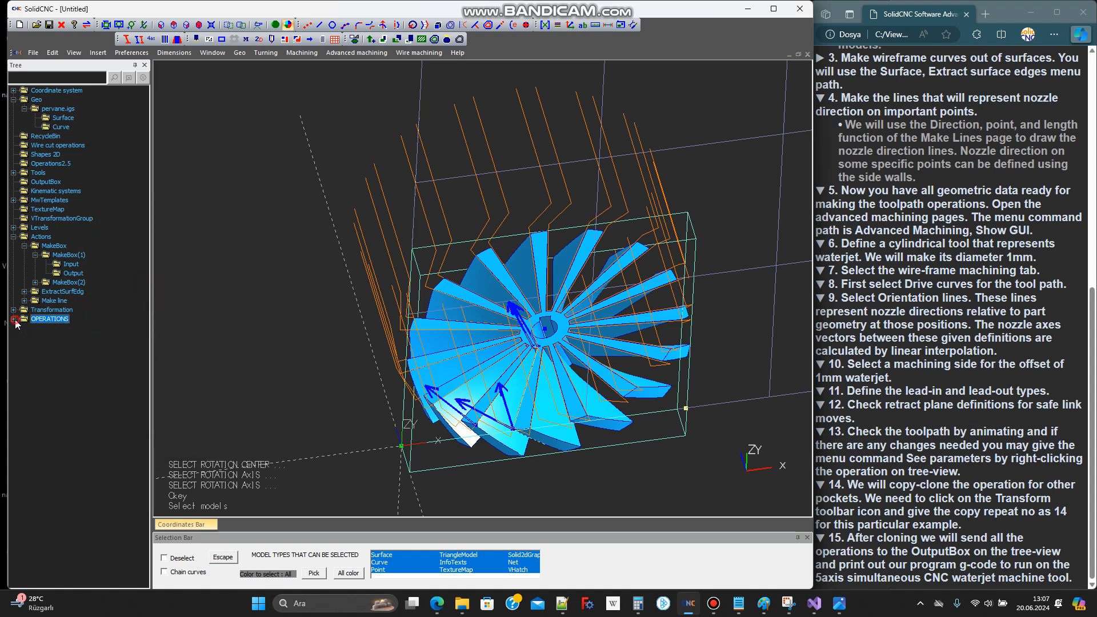
click(13, 237)
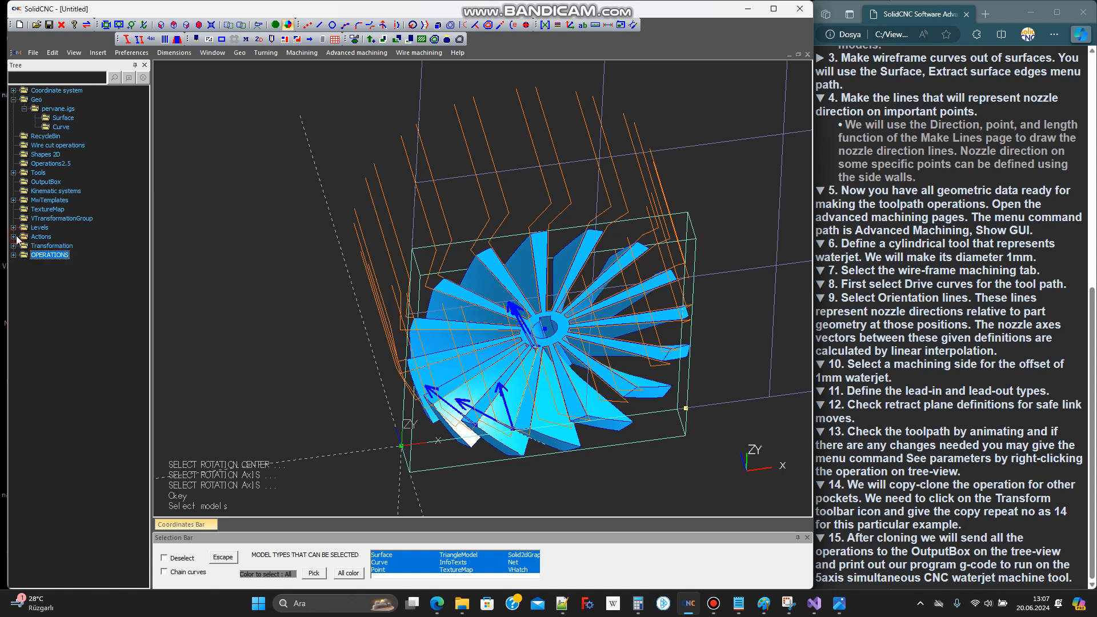
click(50, 182)
click(14, 182)
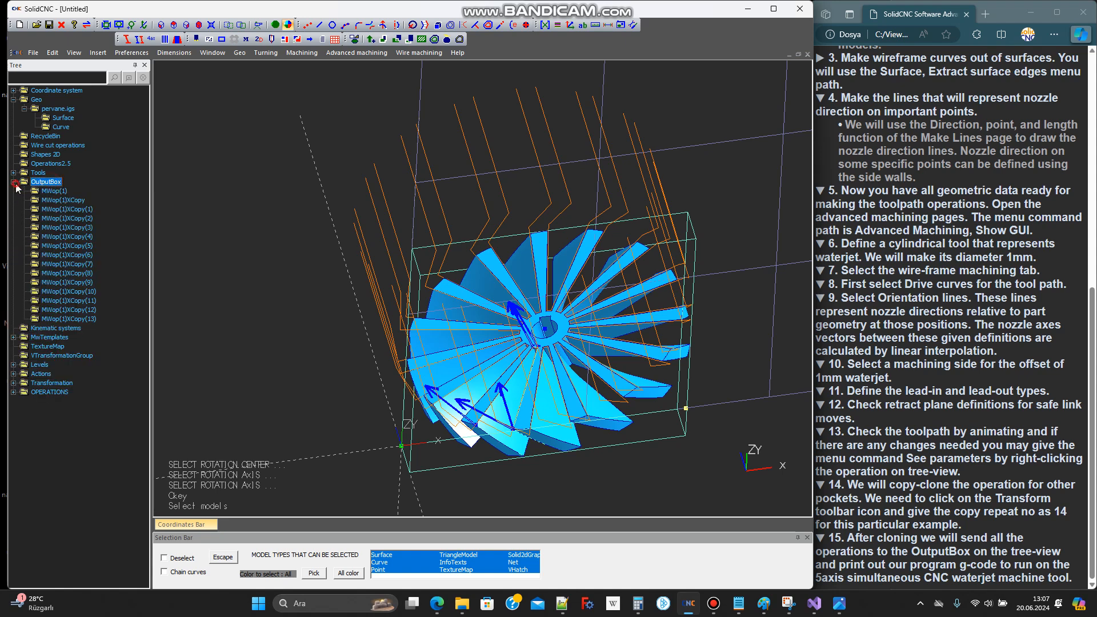
Open the post settings and confirm MaviJet2022sim as the current post-processor setting
right_click(49, 185)
click(77, 188)
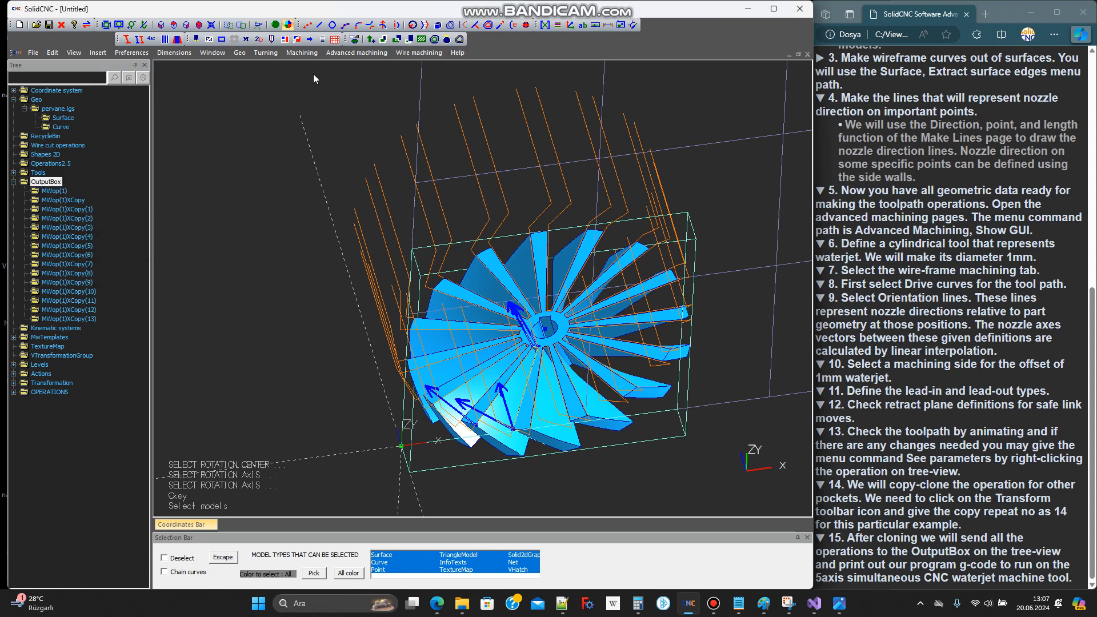
click(310, 41)
drag(207, 34, 368, 81)
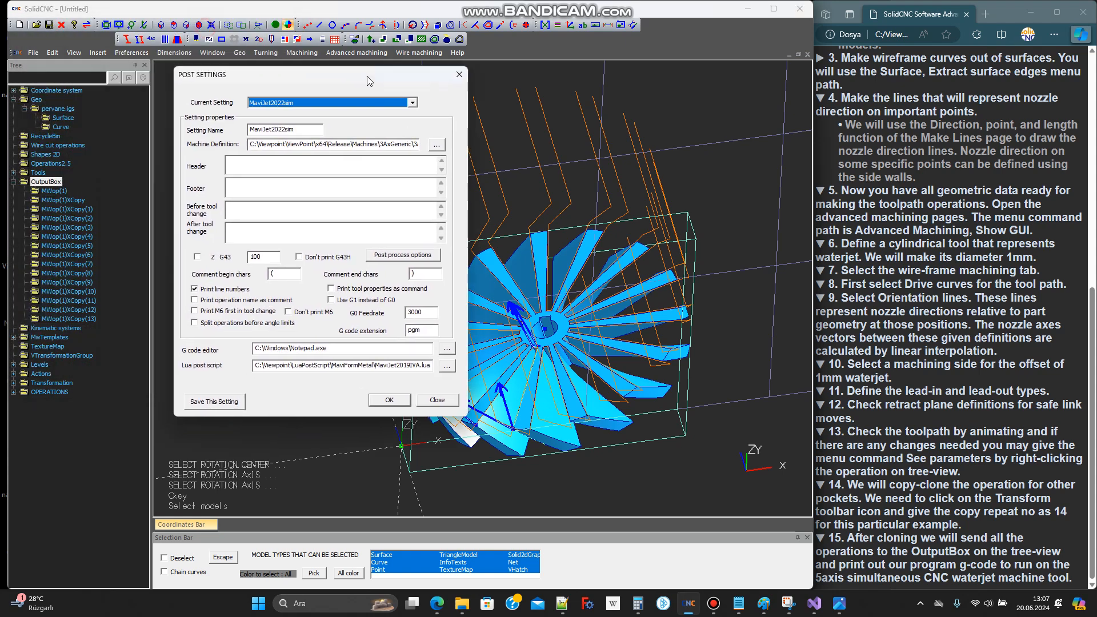
click(338, 103)
click(337, 101)
click(405, 400)
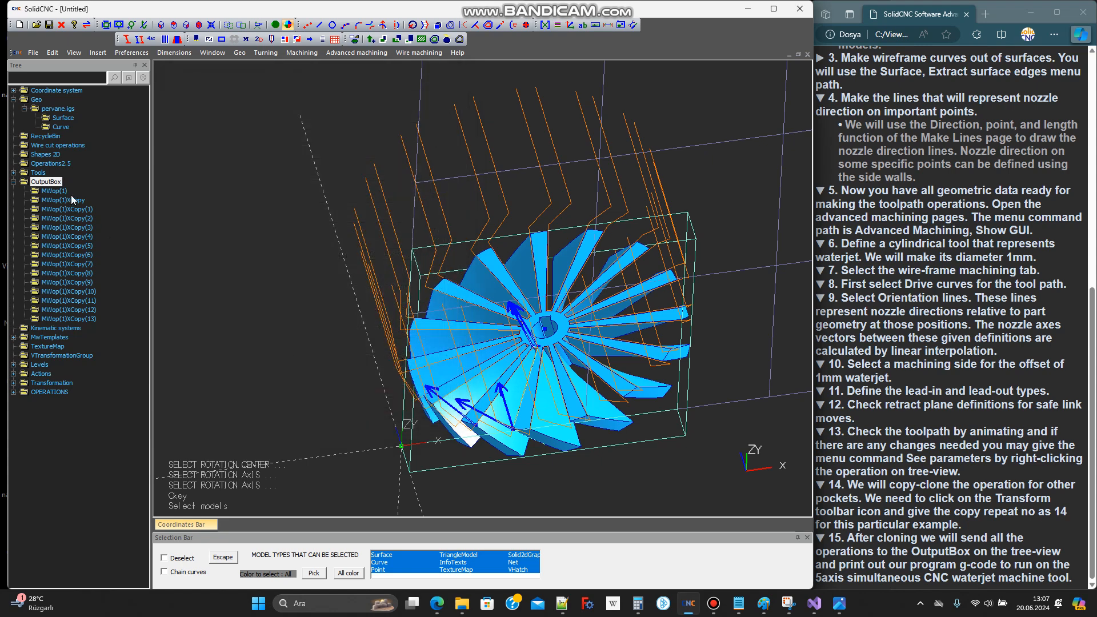
Post the whole OutputBox to a g-code file named t2 on the desktop, accepting the default post properties
right_click(57, 184)
click(98, 190)
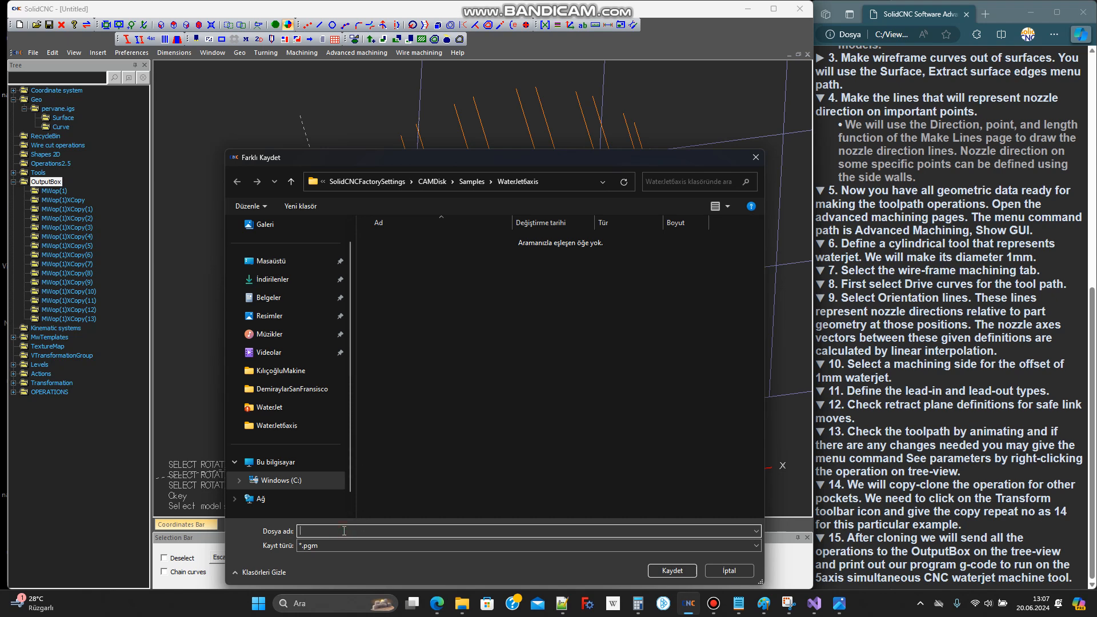
click(271, 261)
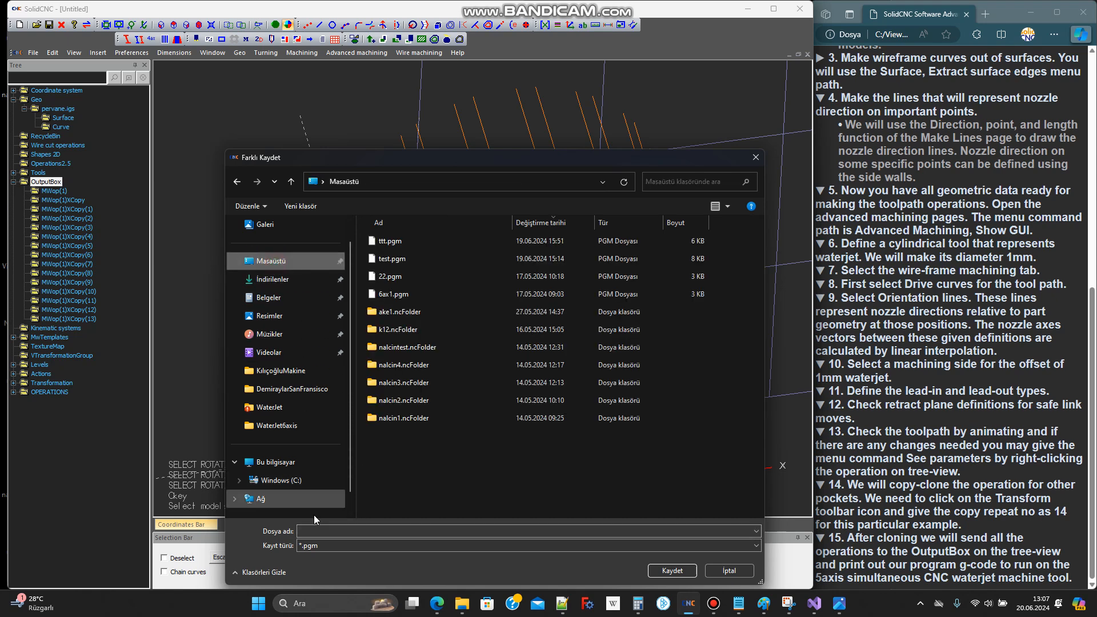
click(321, 533)
text(t2)
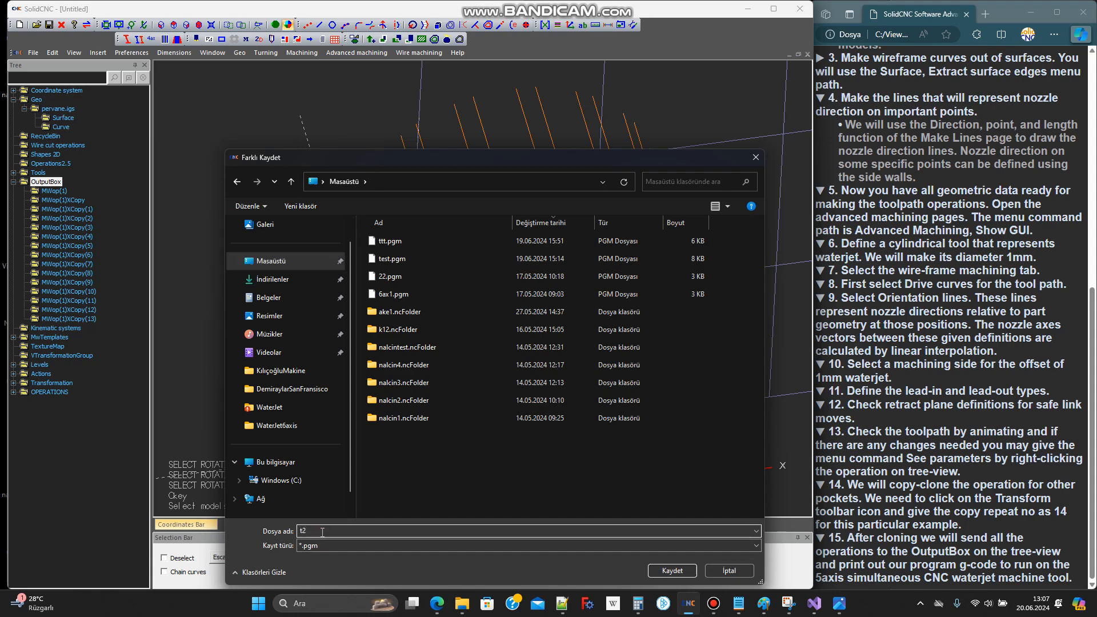
key(Return)
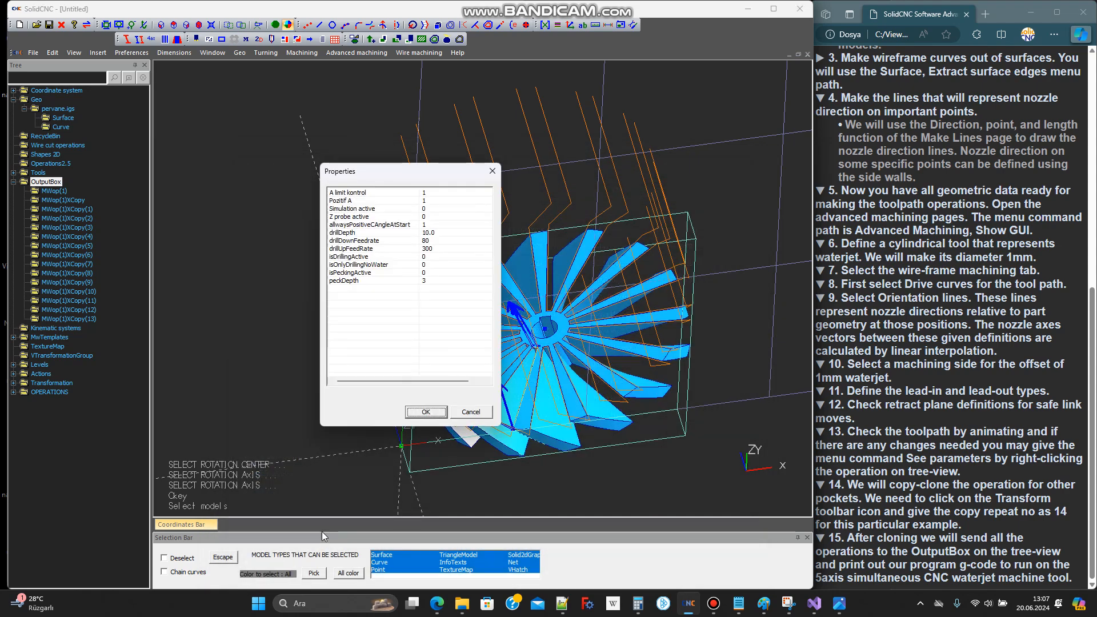
click(425, 412)
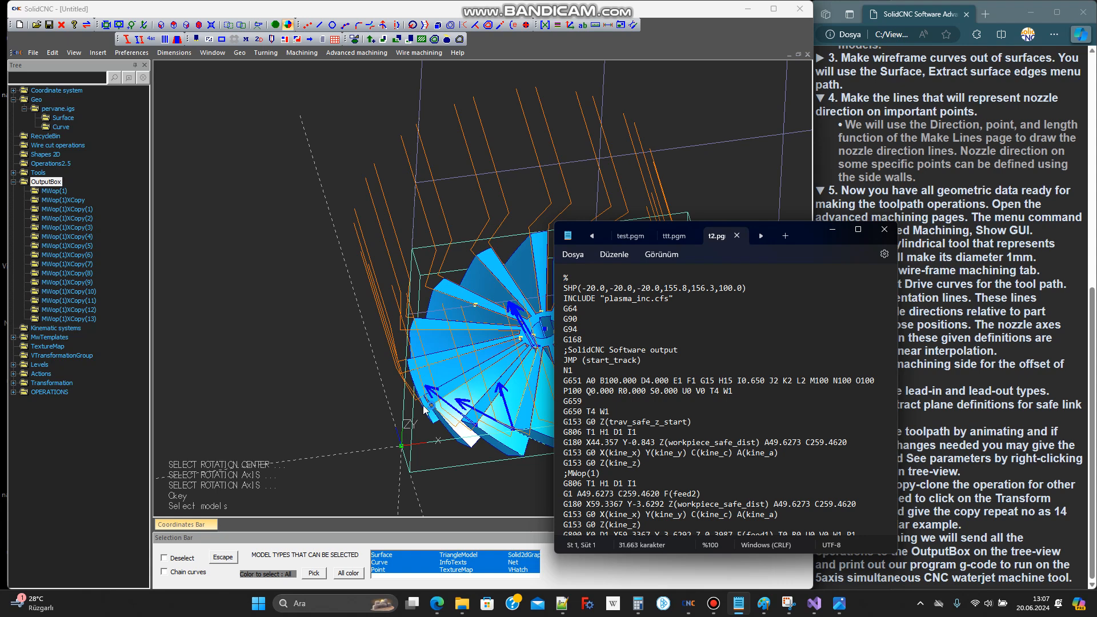